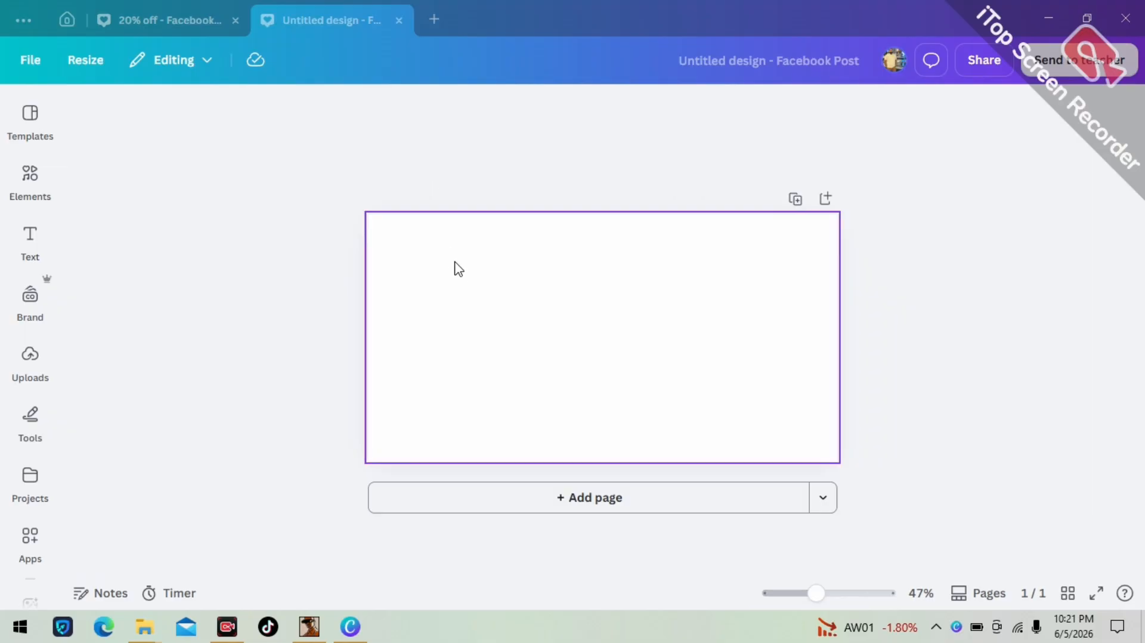
# Create a new blank design in the Facebook Post (Landscape) format, 1200 × 630 px, from the social media design types
pyautogui.click(31, 137)
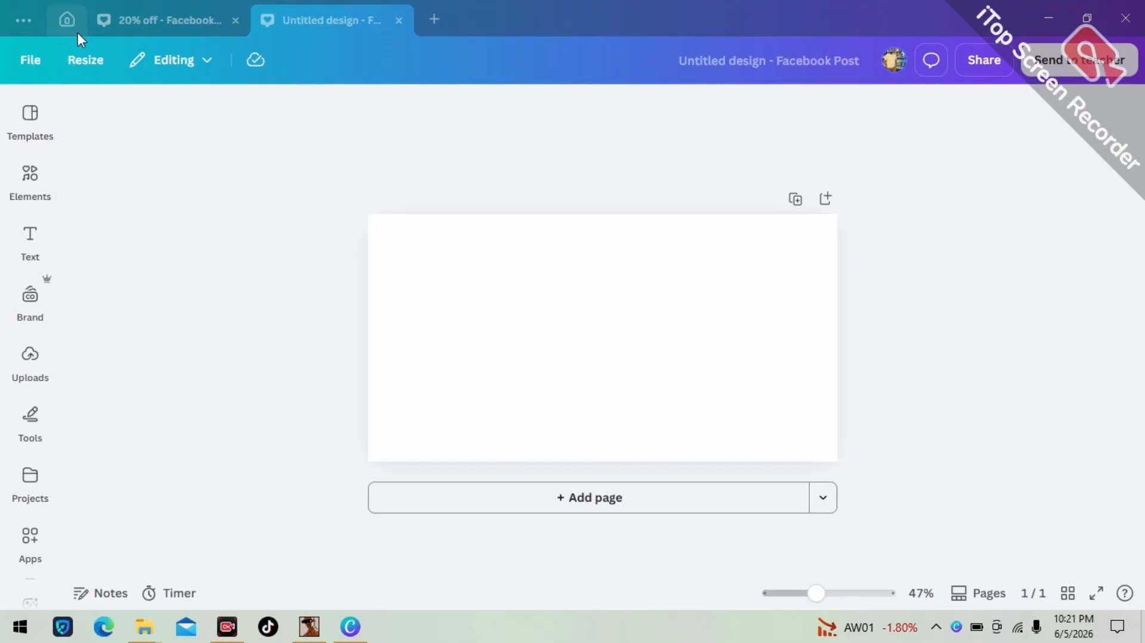
pyautogui.click(67, 22)
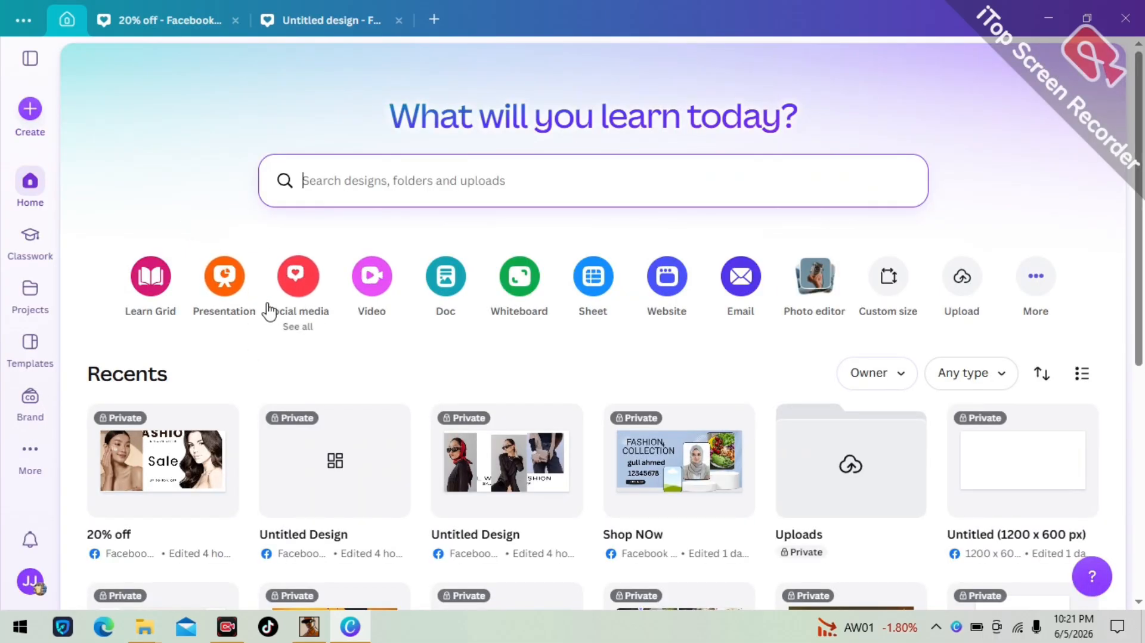
pyautogui.click(297, 281)
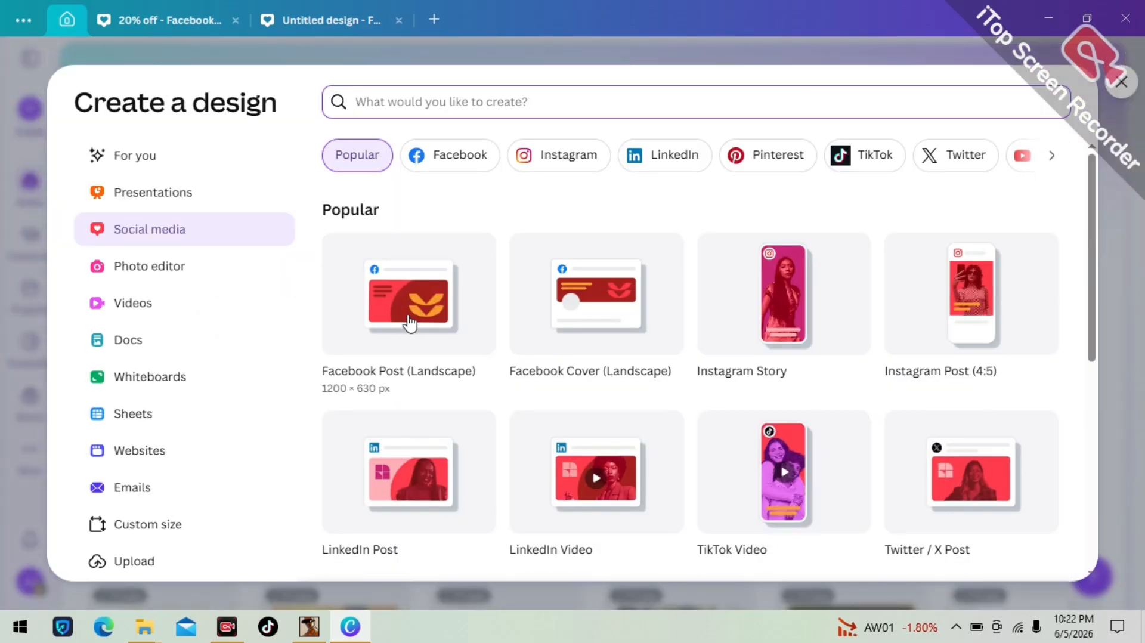
pyautogui.click(413, 326)
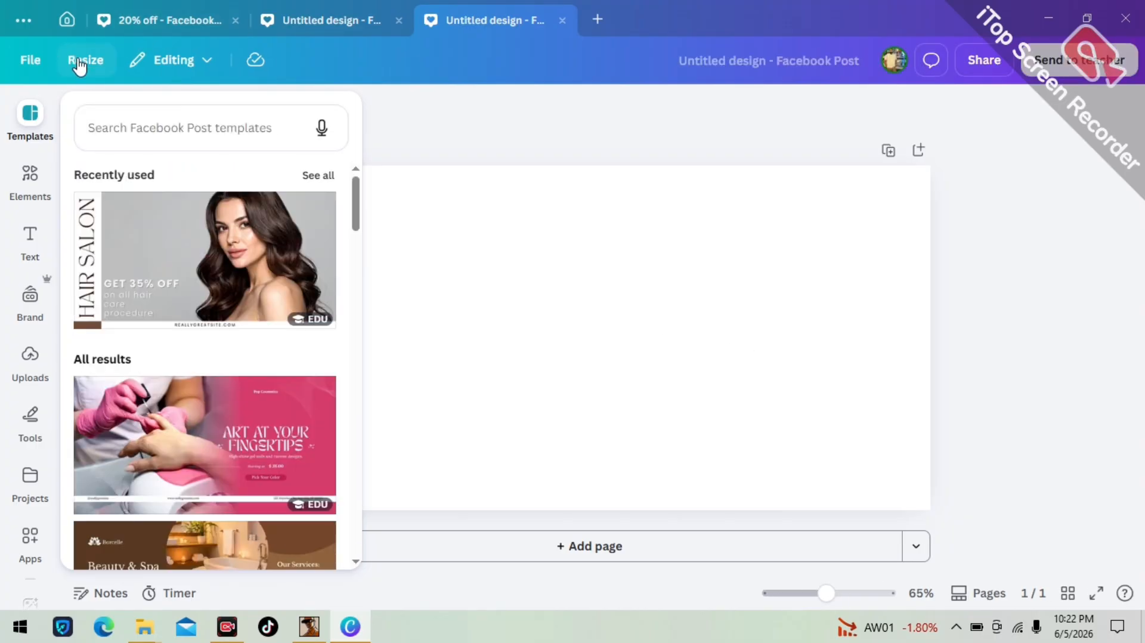
# Examine the custom size options for resizing the design, then close them without changing the size
pyautogui.click(80, 64)
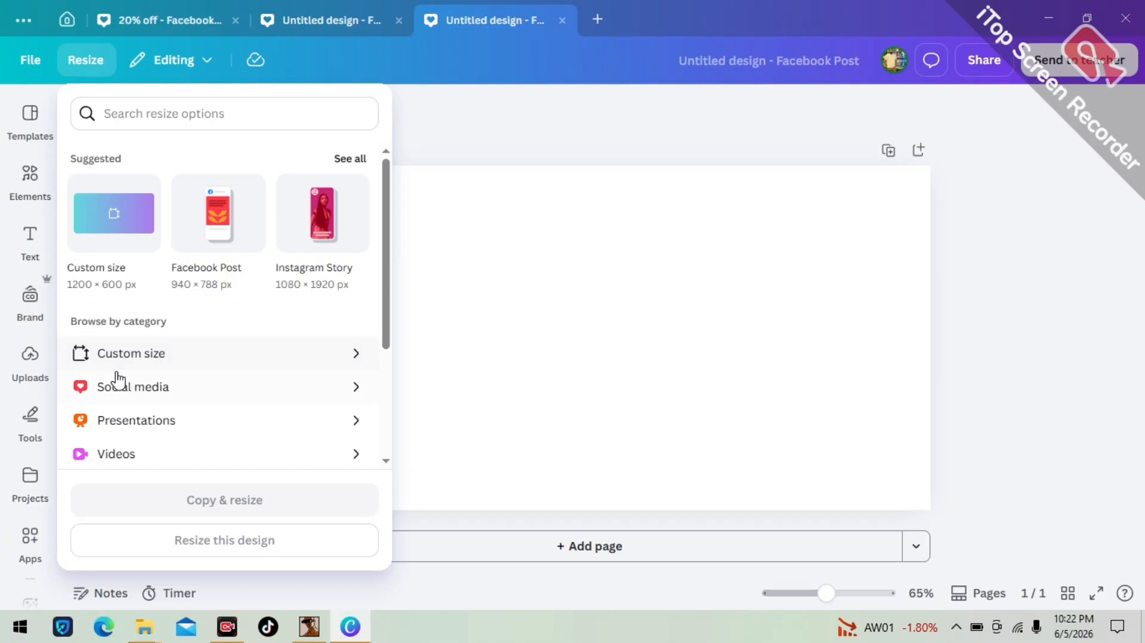
pyautogui.click(117, 358)
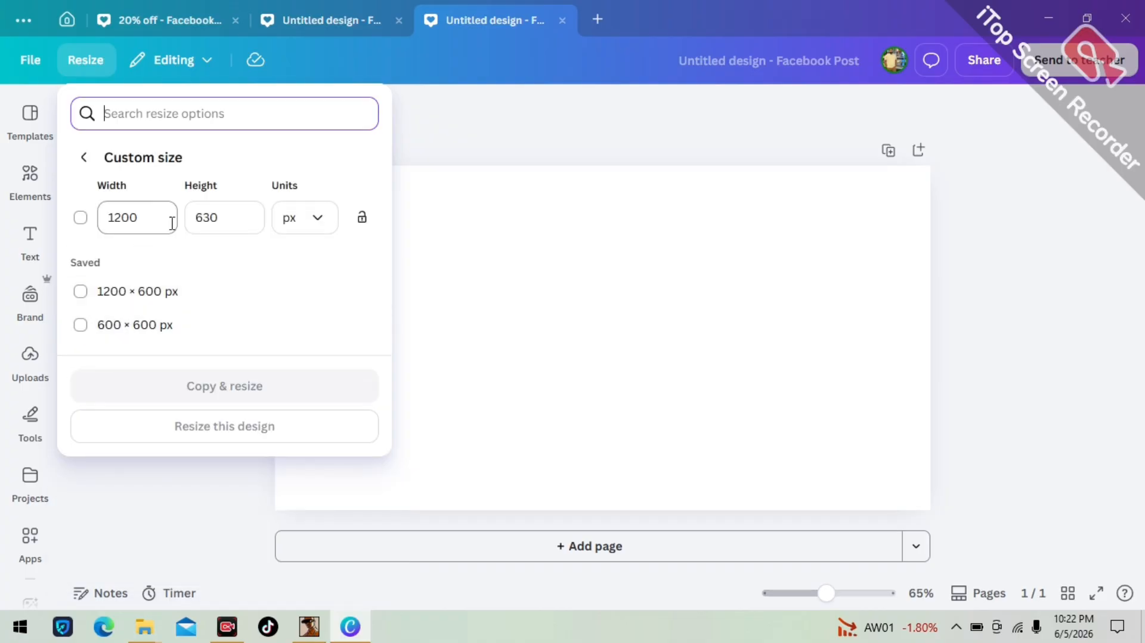
pyautogui.click(440, 272)
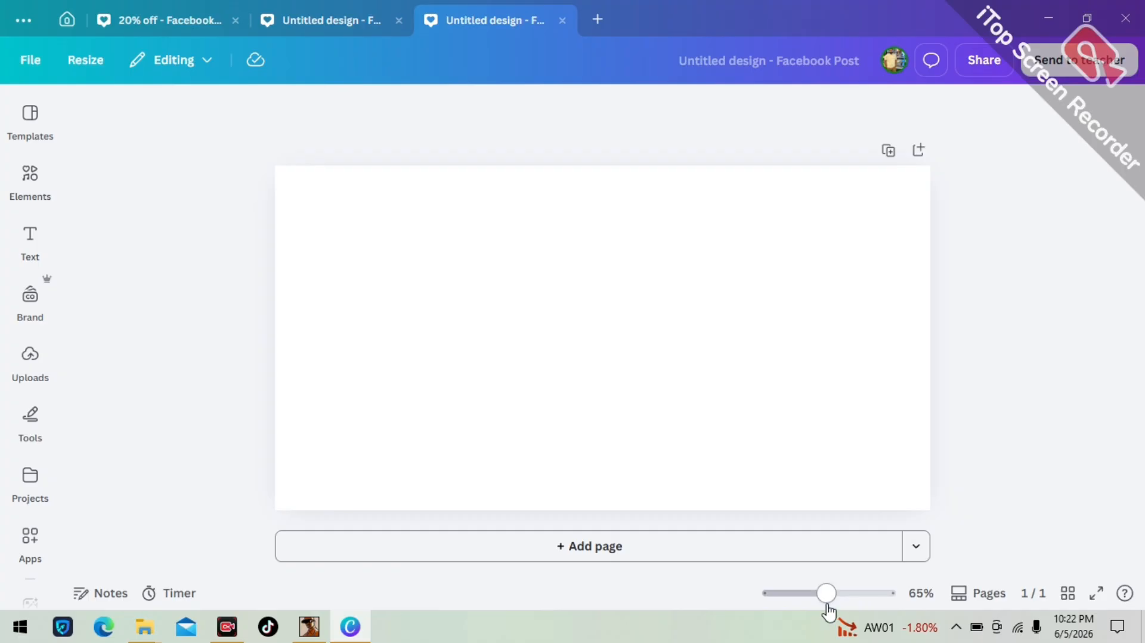
pyautogui.moveTo(825, 594)
pyautogui.mouseDown()
pyautogui.moveTo(811, 594)
pyautogui.moveTo(821, 594)
pyautogui.mouseUp()
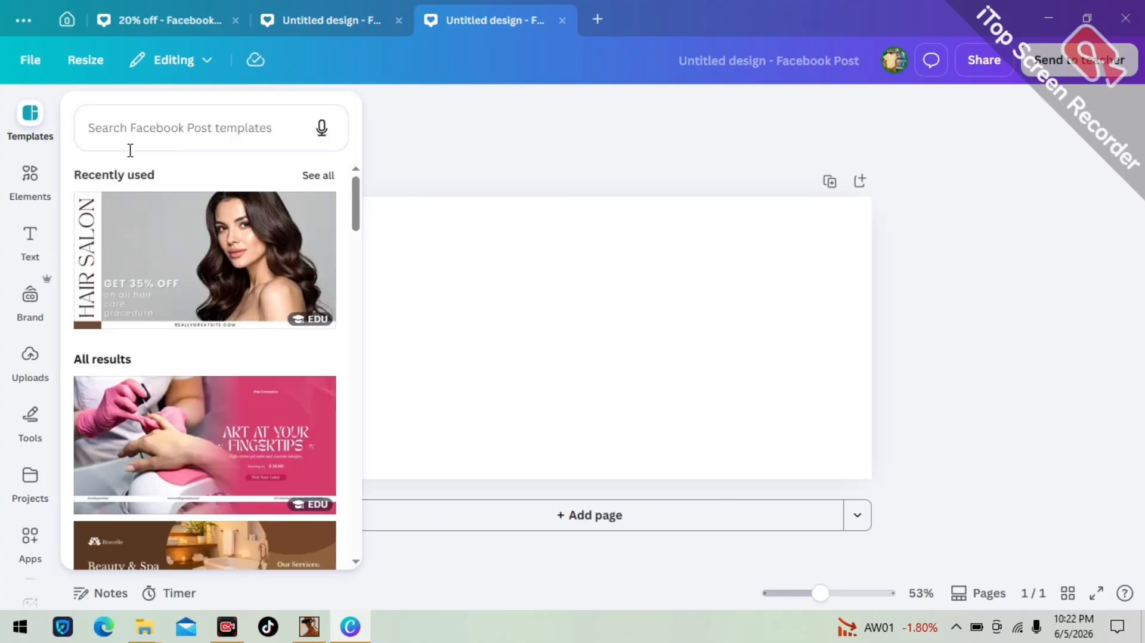
pyautogui.click(563, 266)
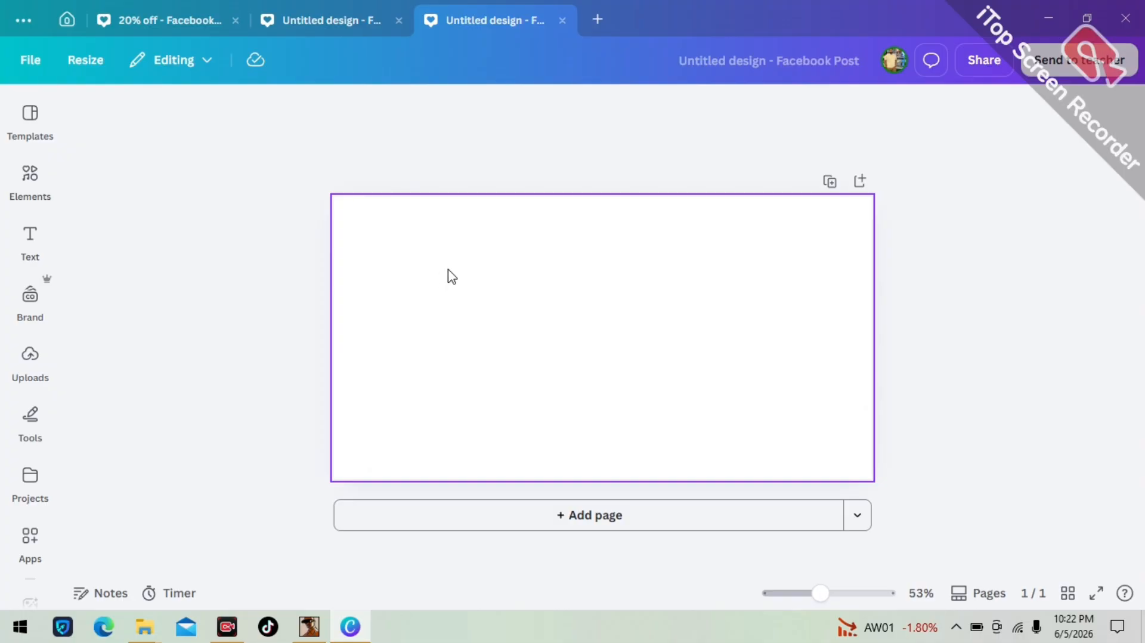
pyautogui.click(343, 189)
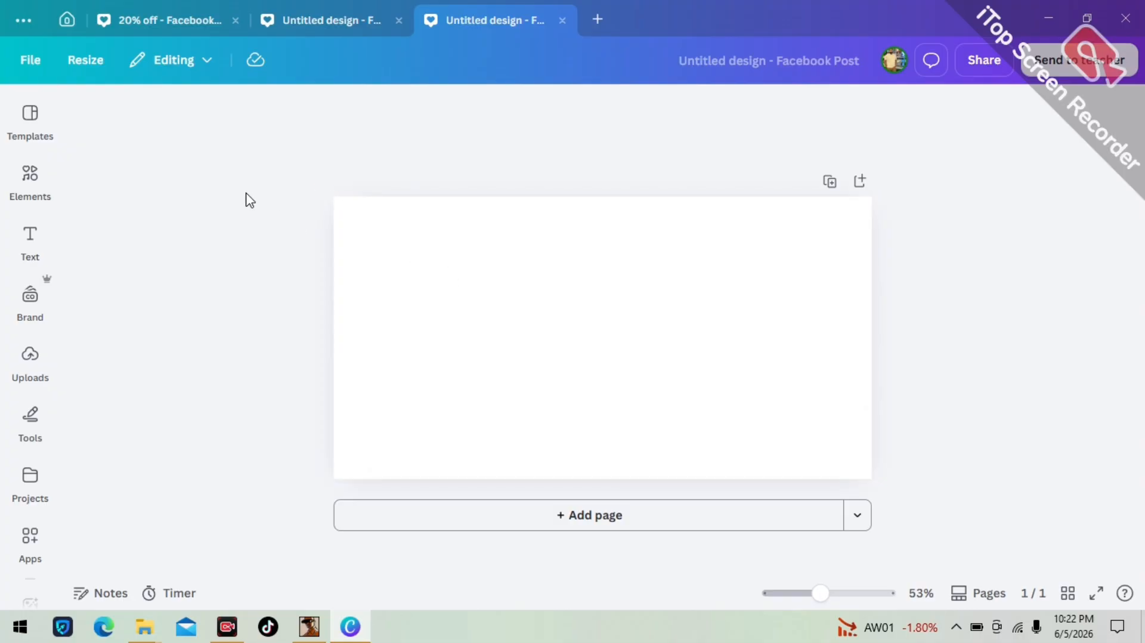
pyautogui.click(31, 117)
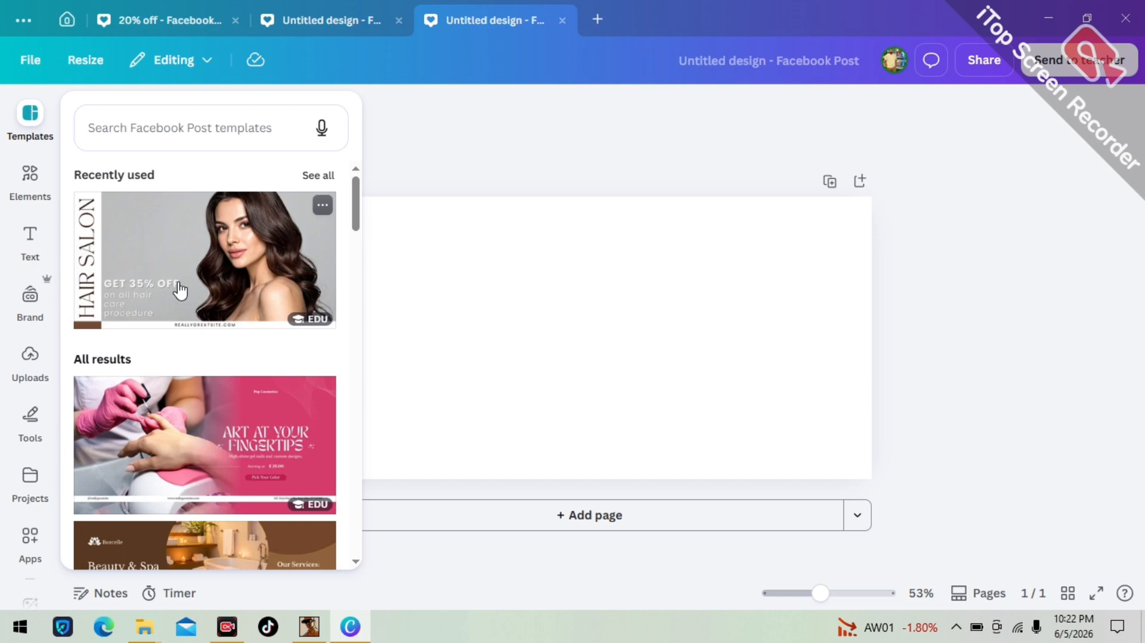
pyautogui.scroll(-2, 176, 275)
pyautogui.scroll(2, 168, 272)
pyautogui.click(362, 329)
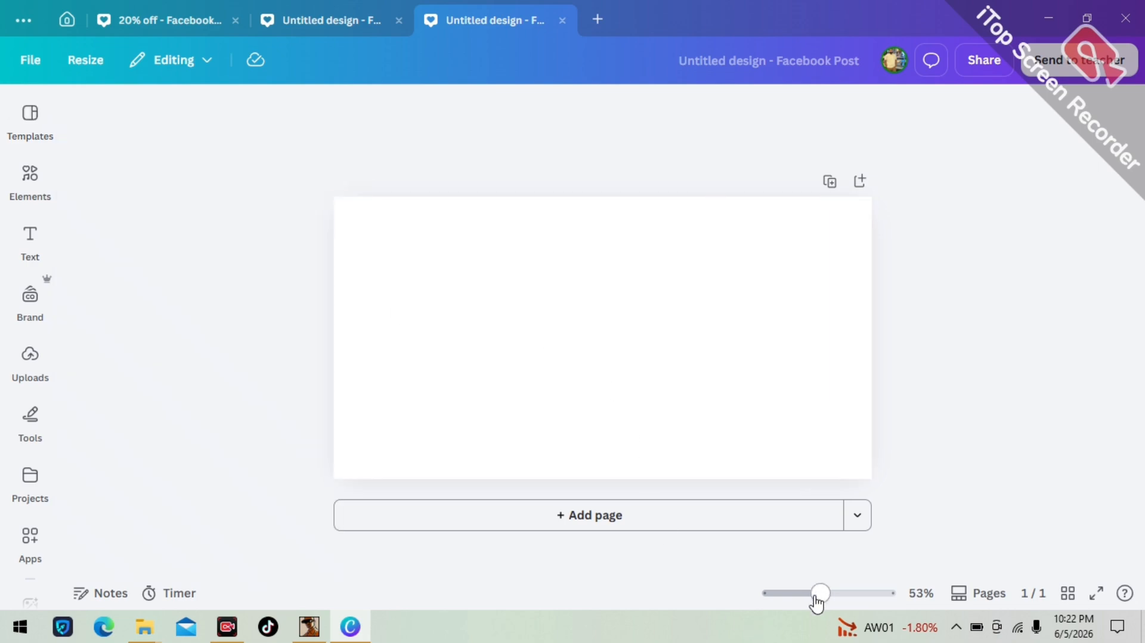
pyautogui.moveTo(817, 603); pyautogui.dragTo(812, 601)
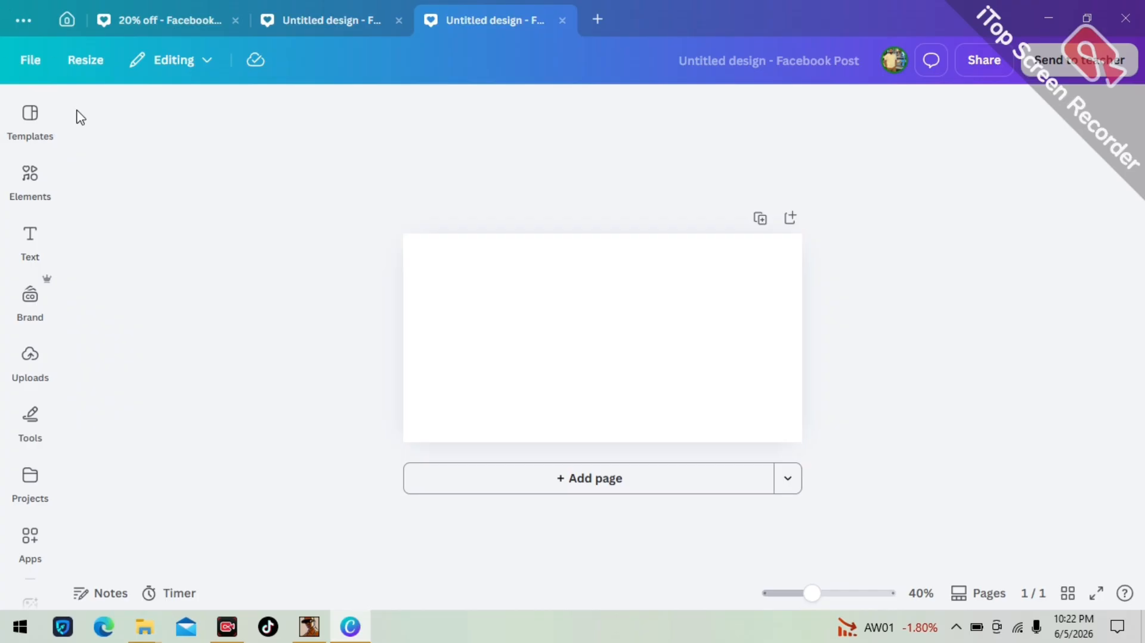
# Apply the recently used Hair Salon template with the "GET 35% OFF" text to the blank page
pyautogui.click(31, 119)
pyautogui.click(157, 289)
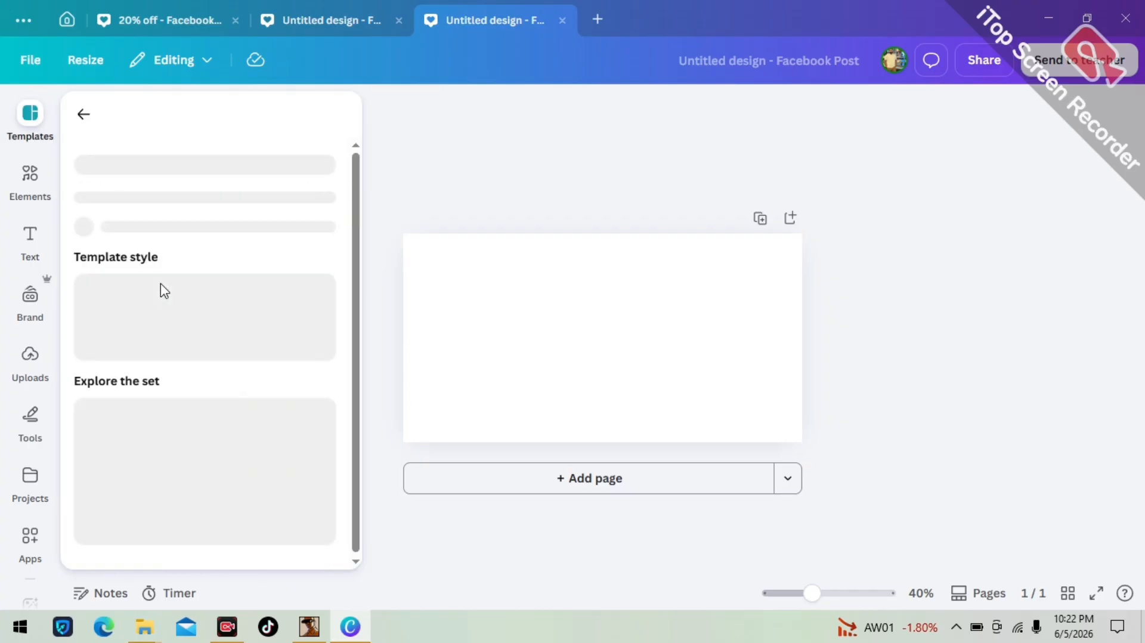
pyautogui.click(362, 330)
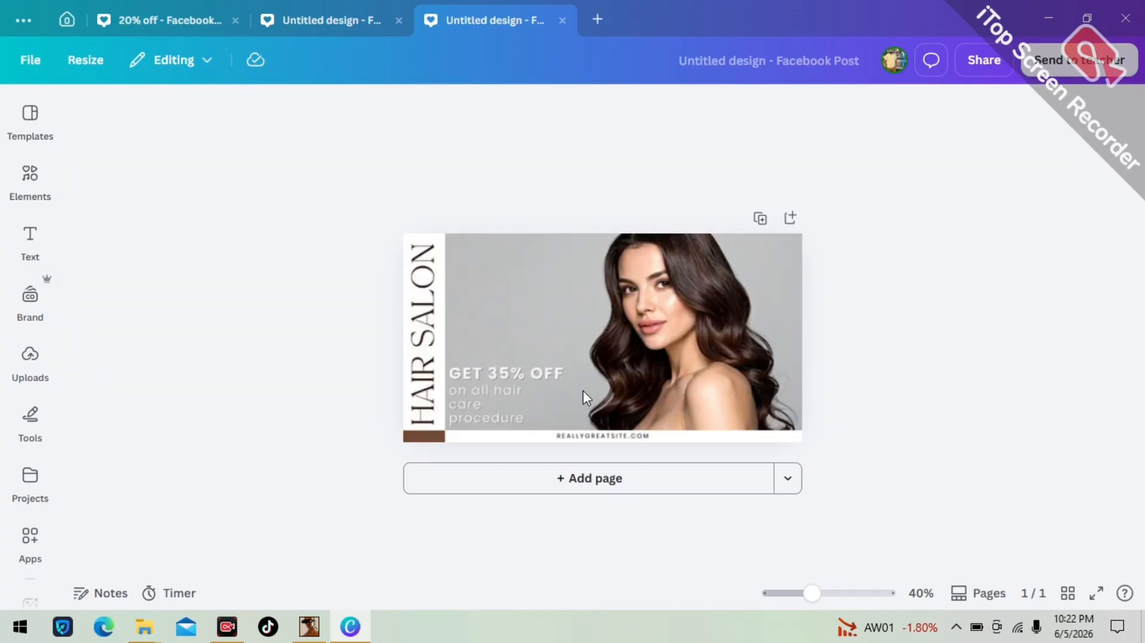
pyautogui.click(663, 234)
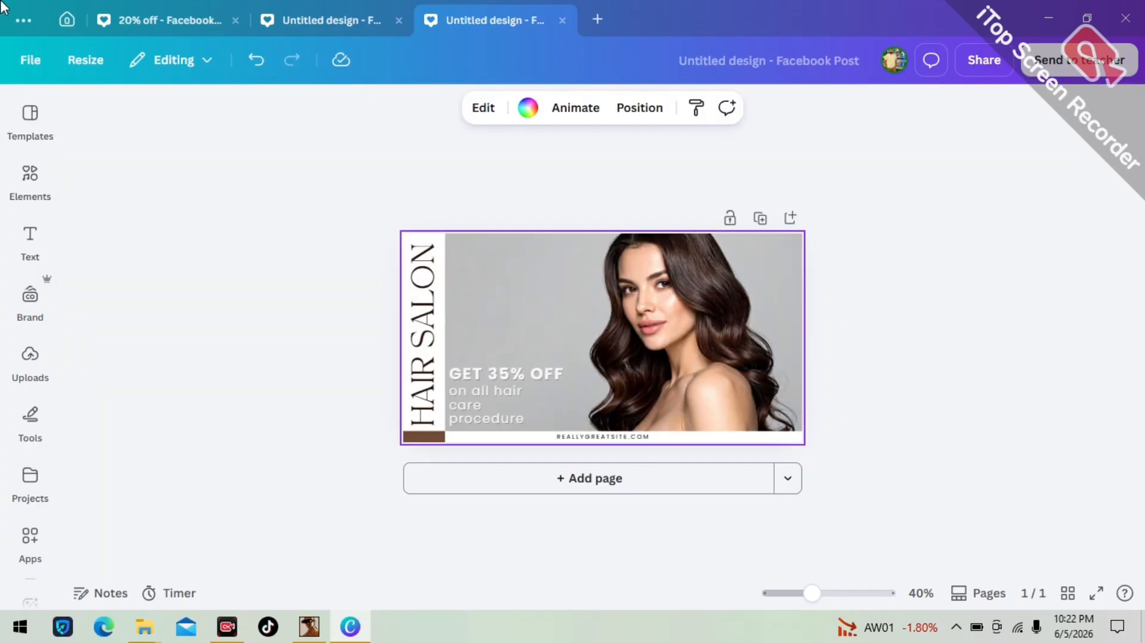
# Add a second page and apply the Blue and White Modern Skincare Advertisement Facebook Post template to it
pyautogui.click(596, 485)
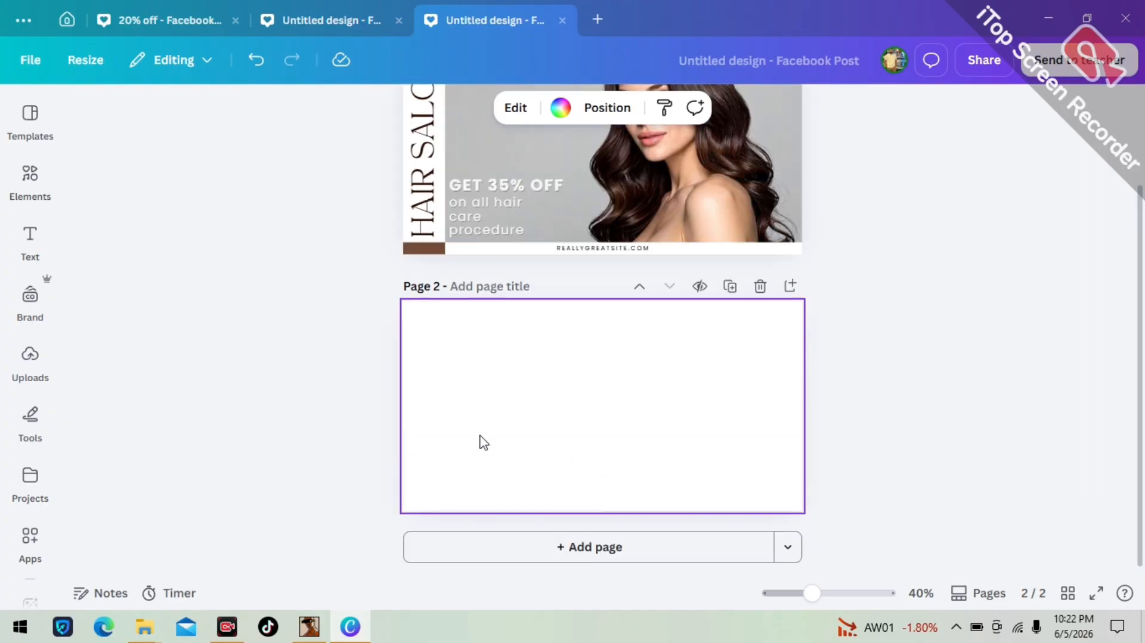
pyautogui.click(38, 134)
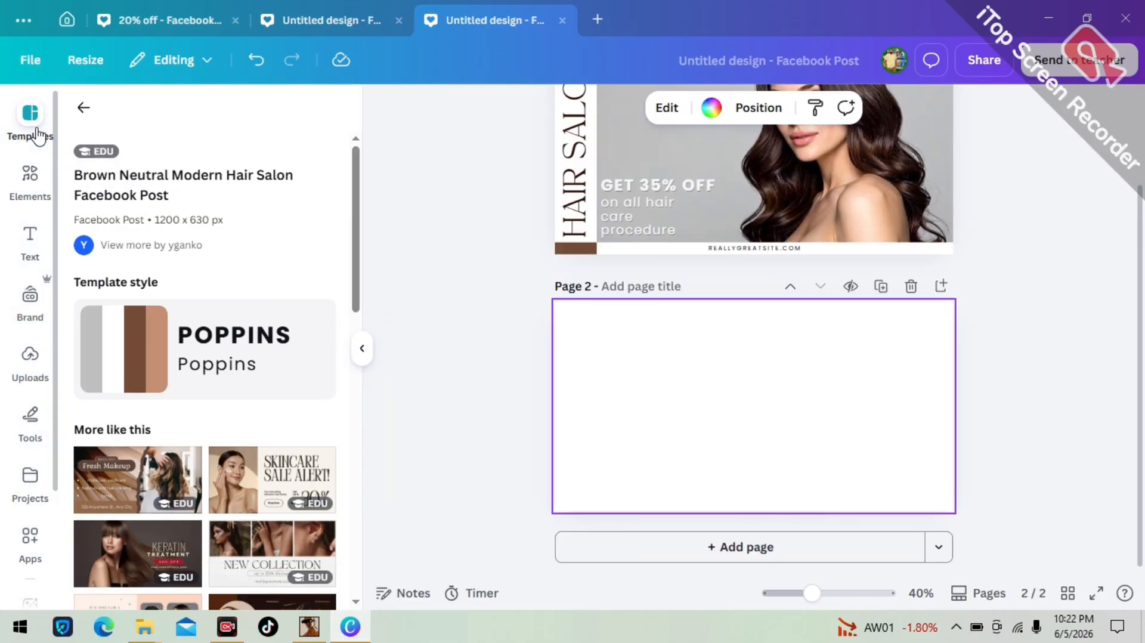
pyautogui.scroll(-5, 271, 253)
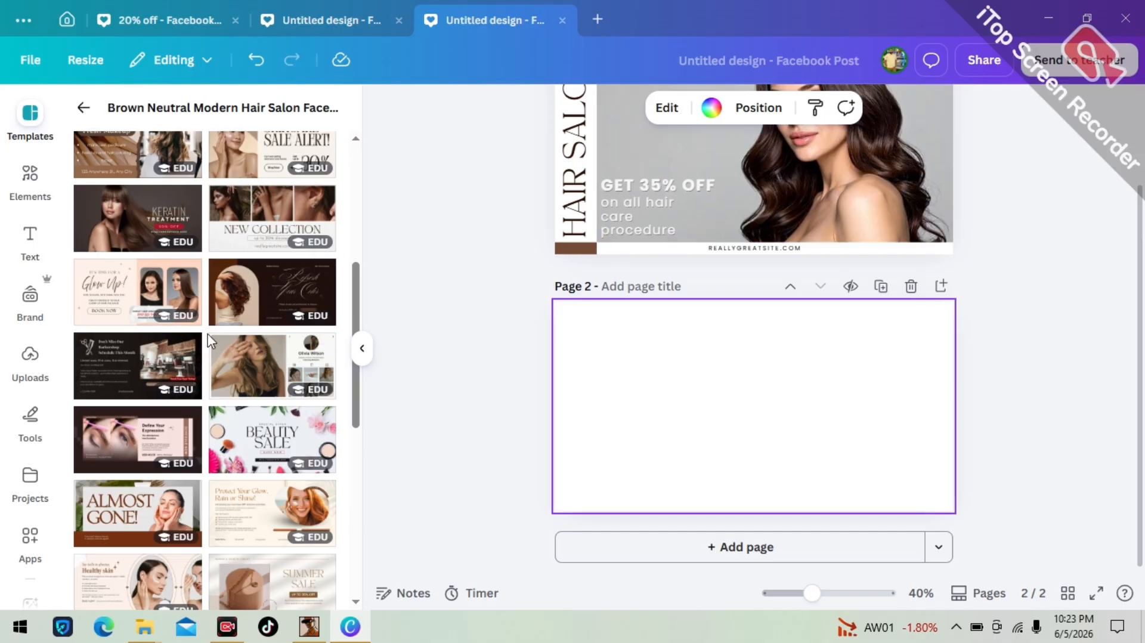
pyautogui.scroll(-3, 207, 334)
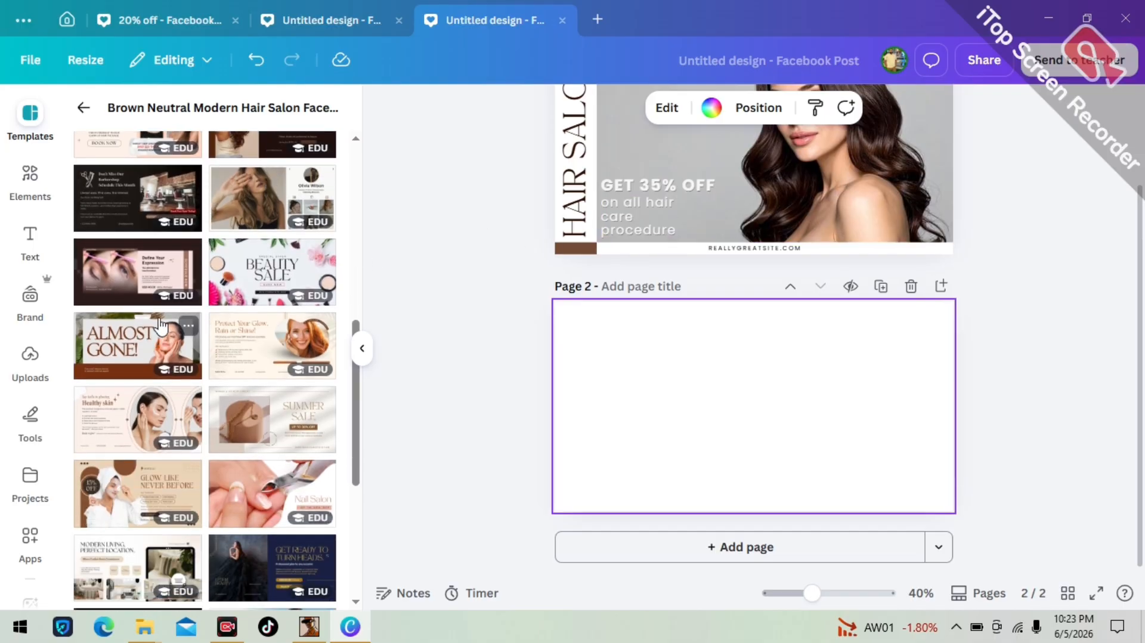
pyautogui.scroll(-5, 204, 364)
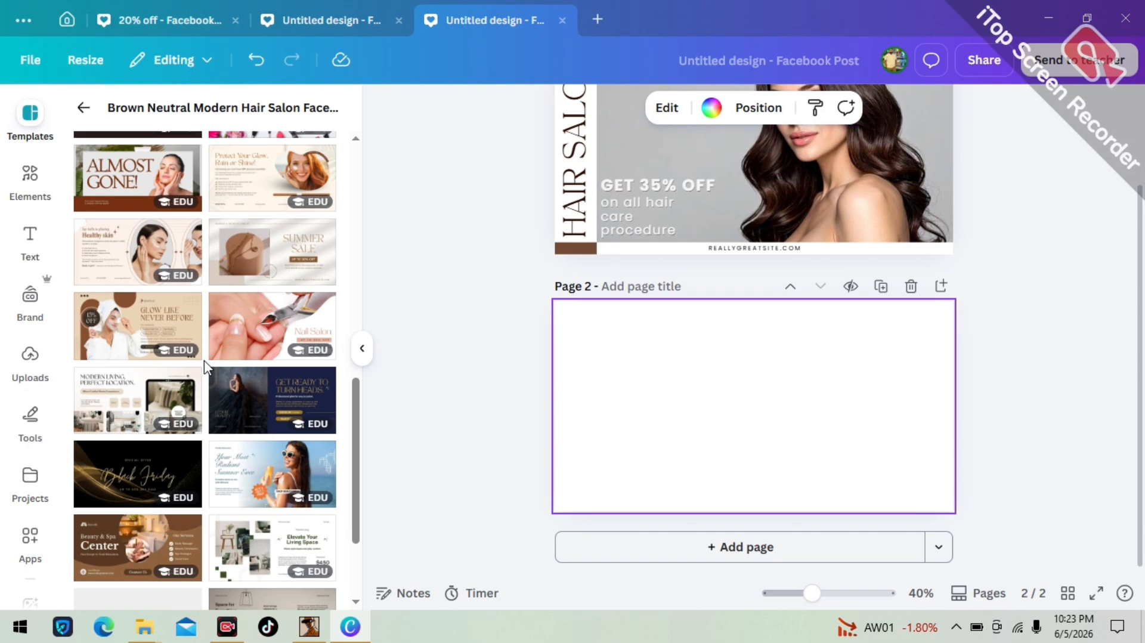
pyautogui.scroll(2, 239, 352)
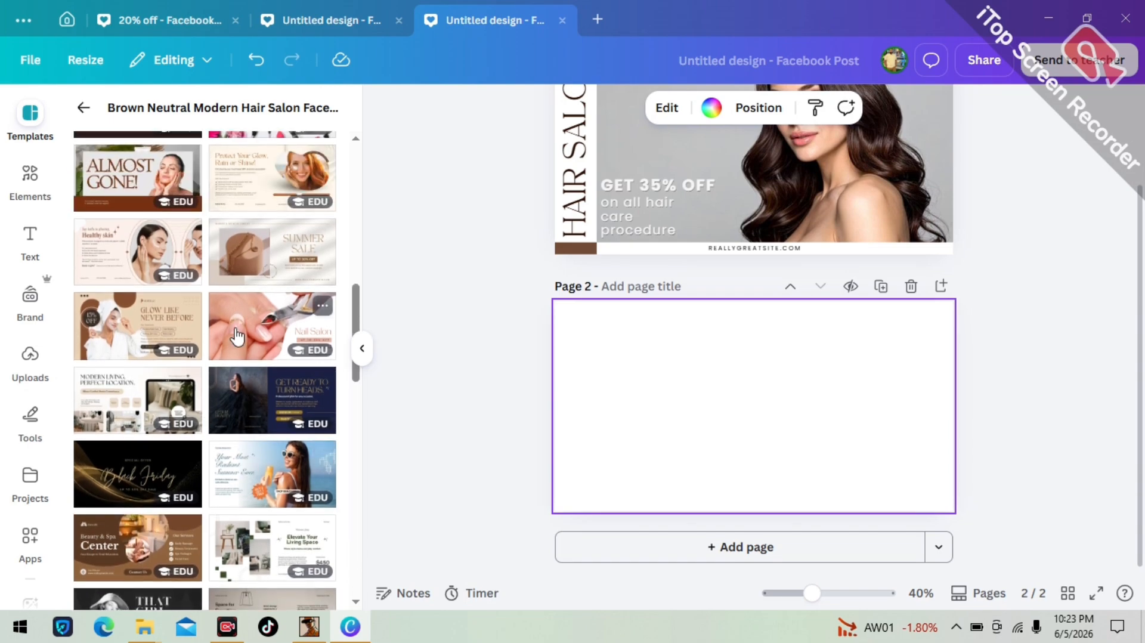
pyautogui.scroll(-2, 237, 336)
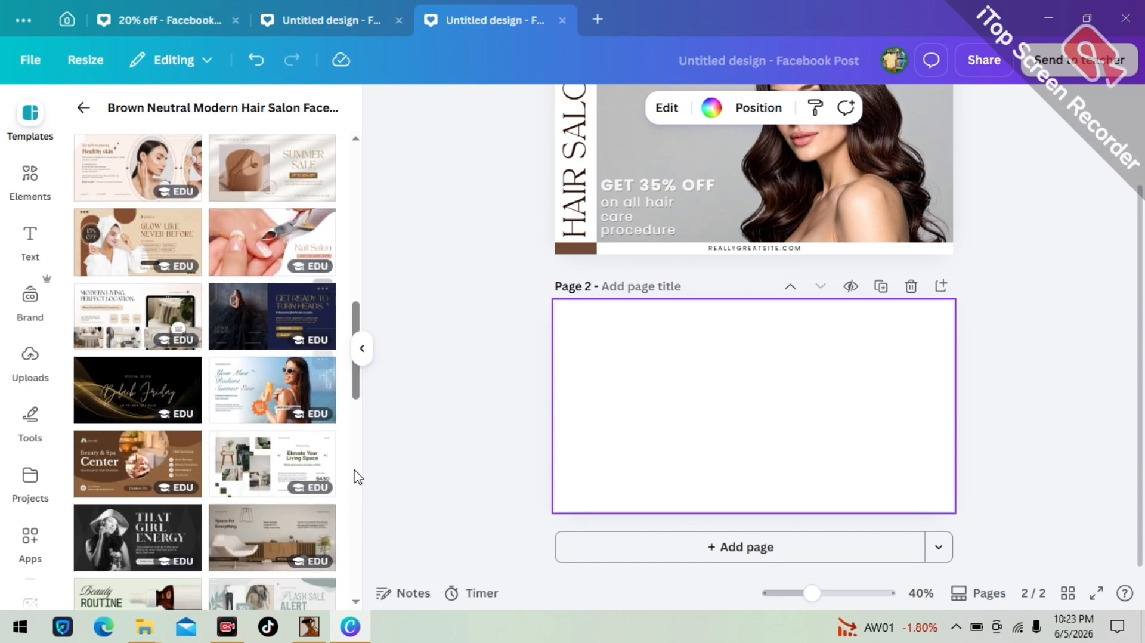
pyautogui.click(266, 401)
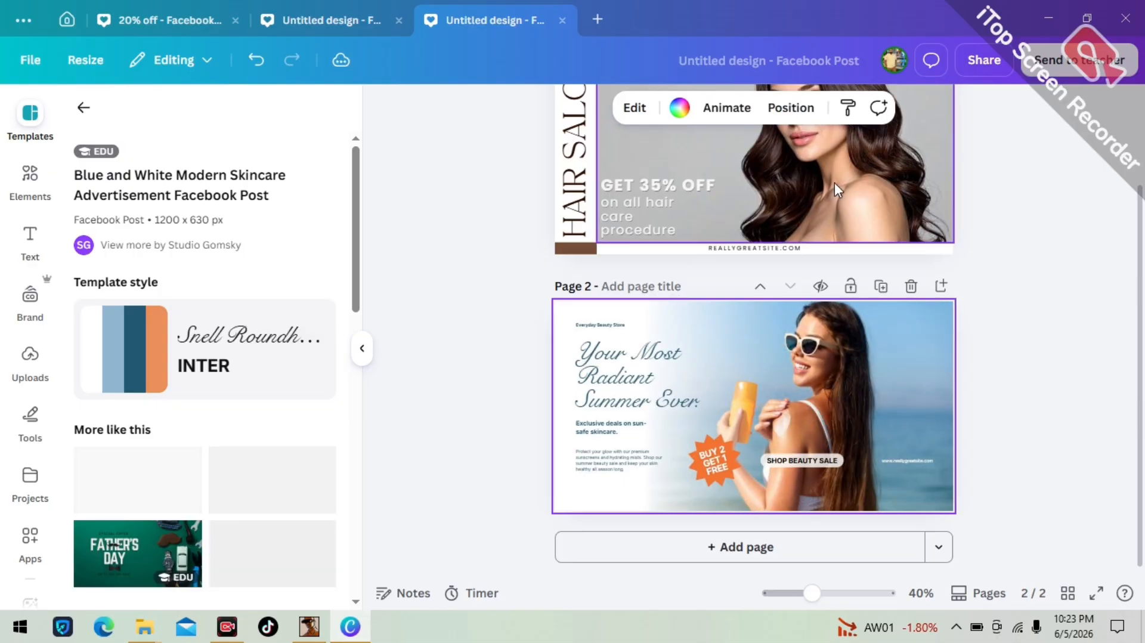
# Swap the main photos between the pages, placing the dark-haired model on page 2 and the sunscreen model on page 1
pyautogui.scroll(2, 450, 276)
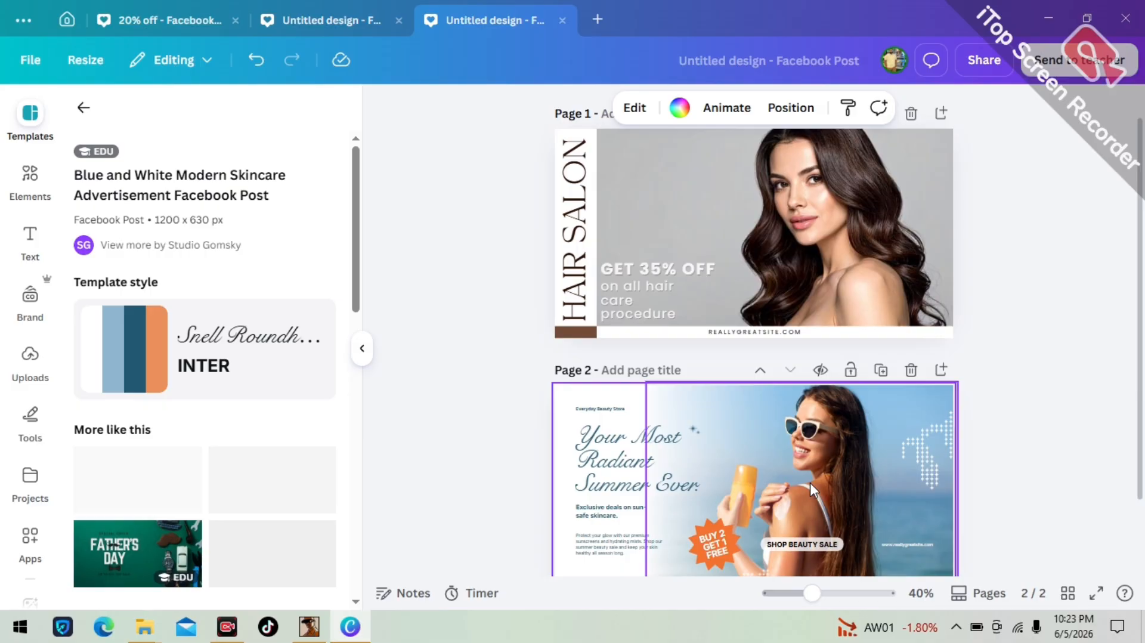
pyautogui.click(854, 228)
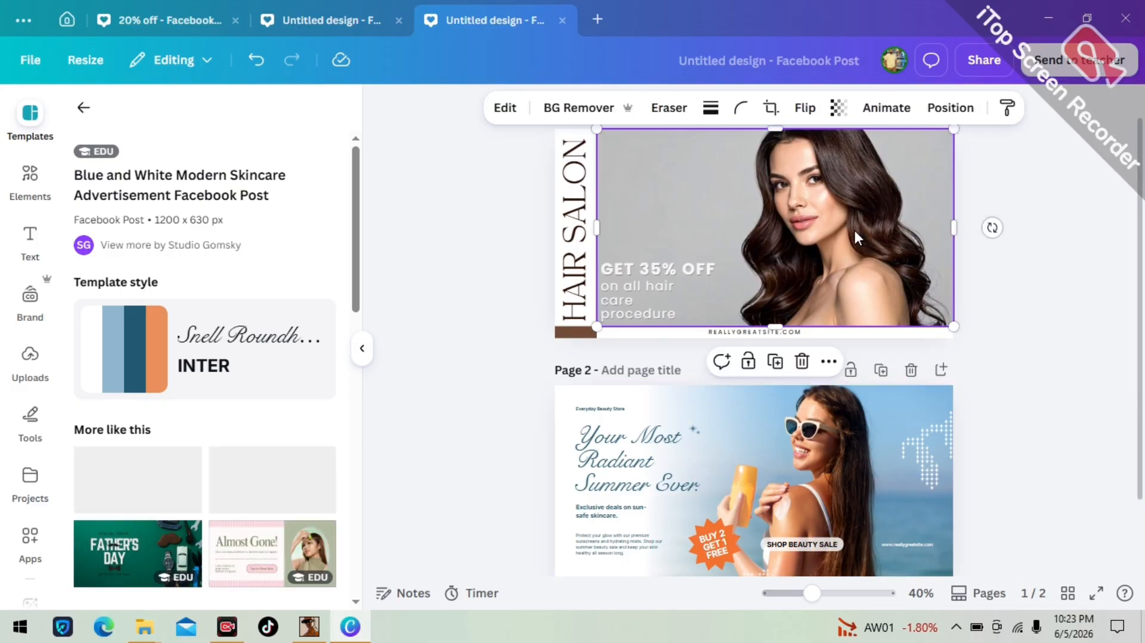
pyautogui.click(817, 472)
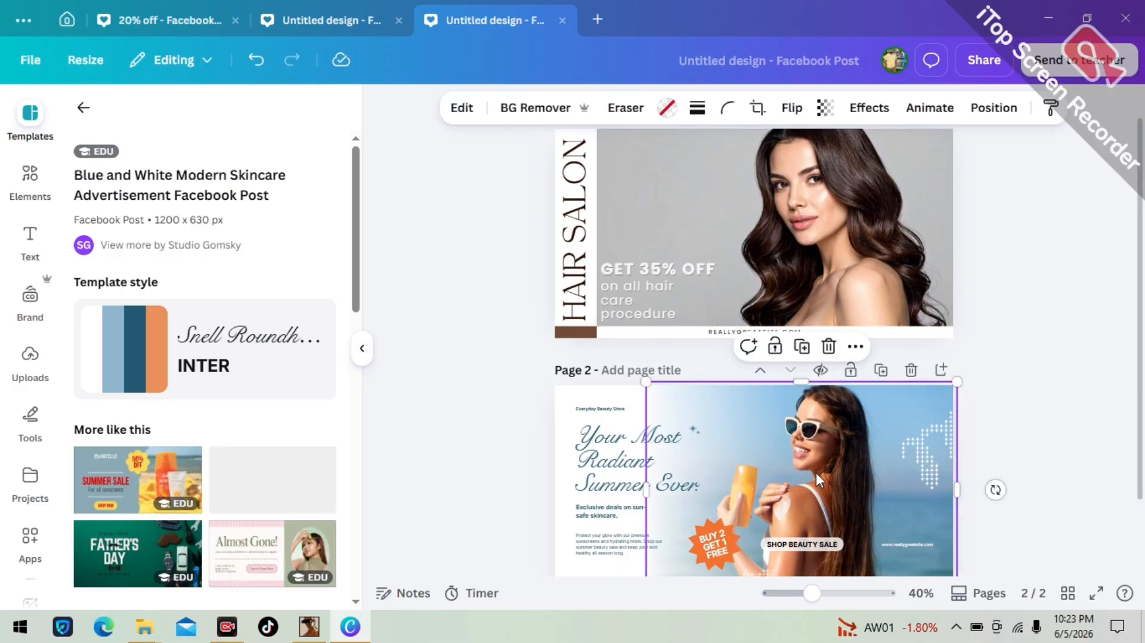
pyautogui.click(843, 249)
pyautogui.moveTo(842, 278); pyautogui.dragTo(641, 554)
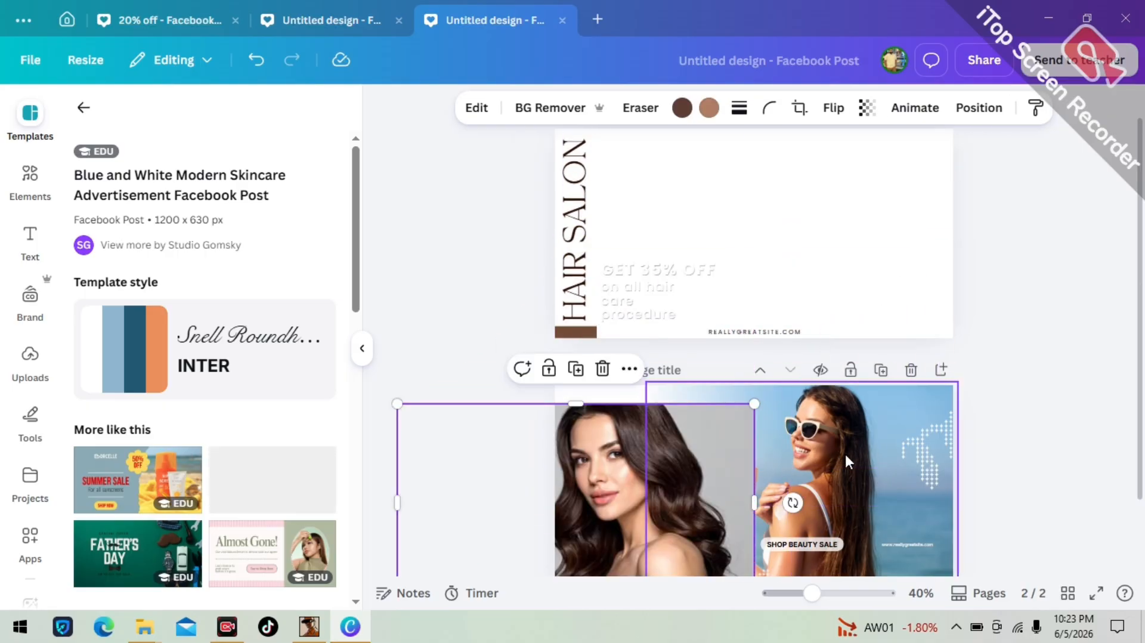
pyautogui.click(835, 475)
pyautogui.moveTo(836, 475); pyautogui.dragTo(786, 234)
pyautogui.moveTo(691, 497); pyautogui.dragTo(887, 480)
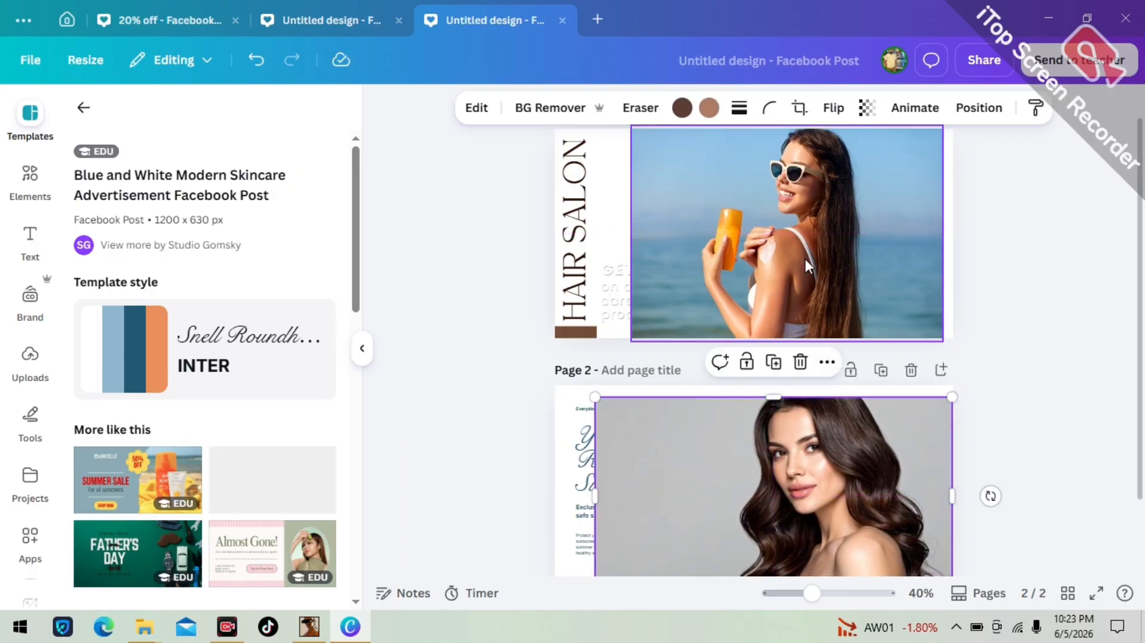
# Shrink the dark-haired model's photo on page 2 and fit it against the page's top and right edges
pyautogui.scroll(1, 689, 542)
pyautogui.scroll(-3, 689, 542)
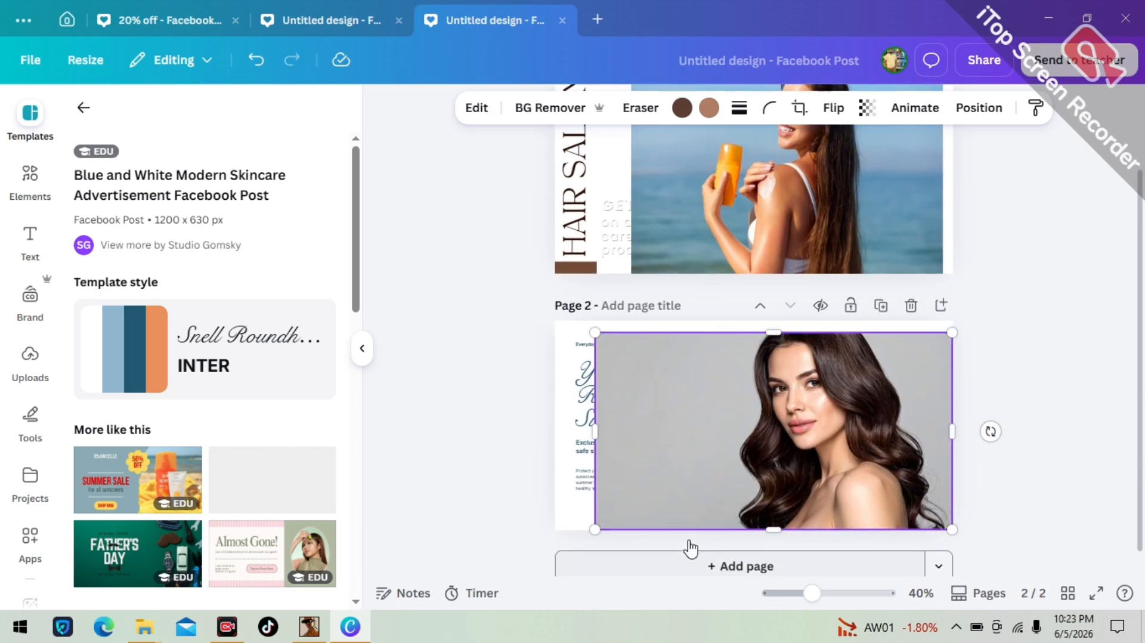
pyautogui.scroll(2, 688, 548)
pyautogui.scroll(-2, 770, 547)
pyautogui.scroll(1, 765, 458)
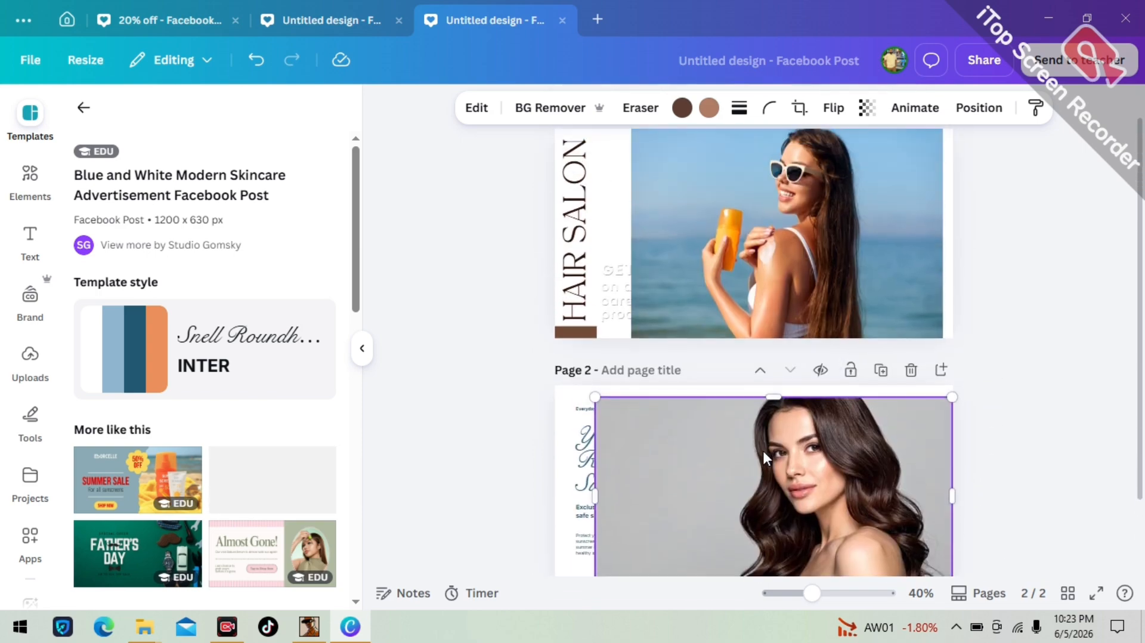
pyautogui.scroll(-2, 679, 449)
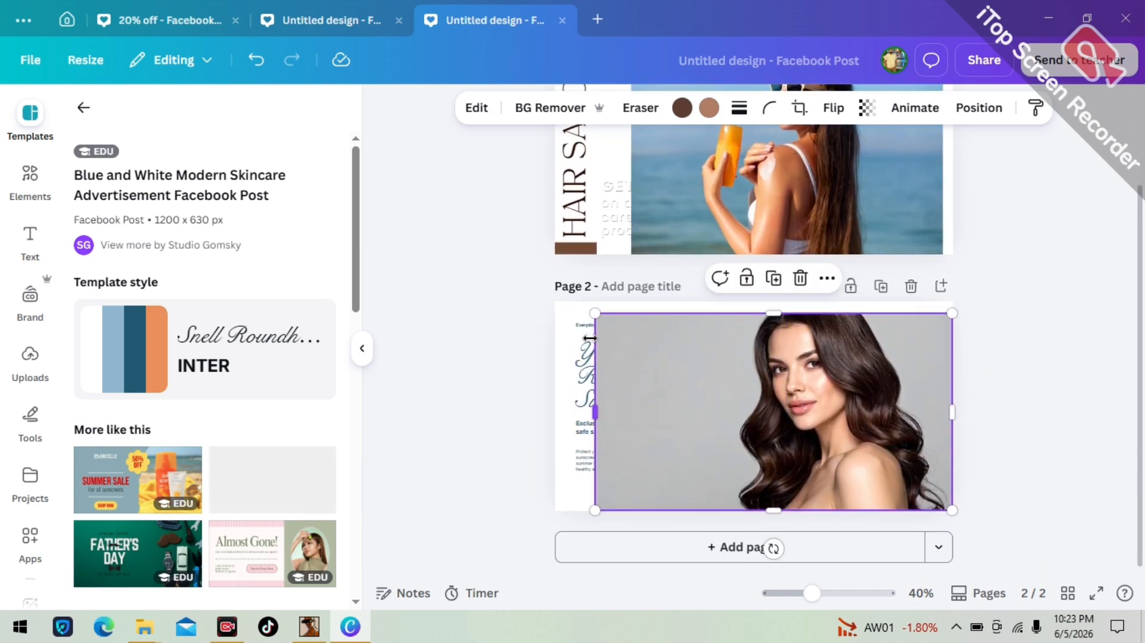
pyautogui.moveTo(593, 313); pyautogui.dragTo(656, 341)
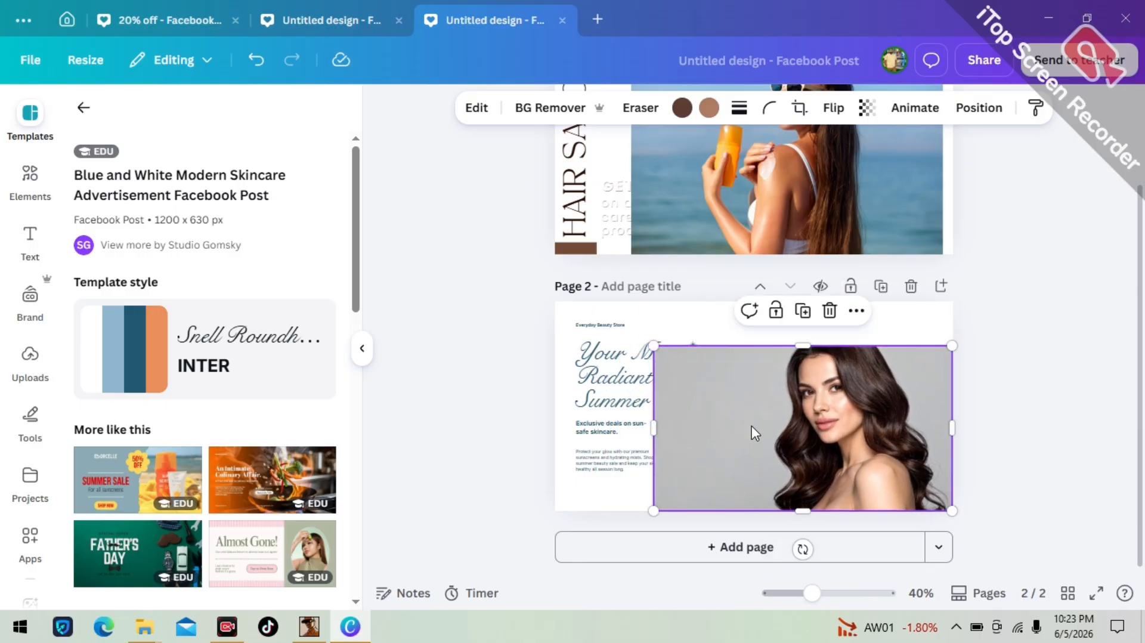
pyautogui.moveTo(764, 416); pyautogui.dragTo(765, 386)
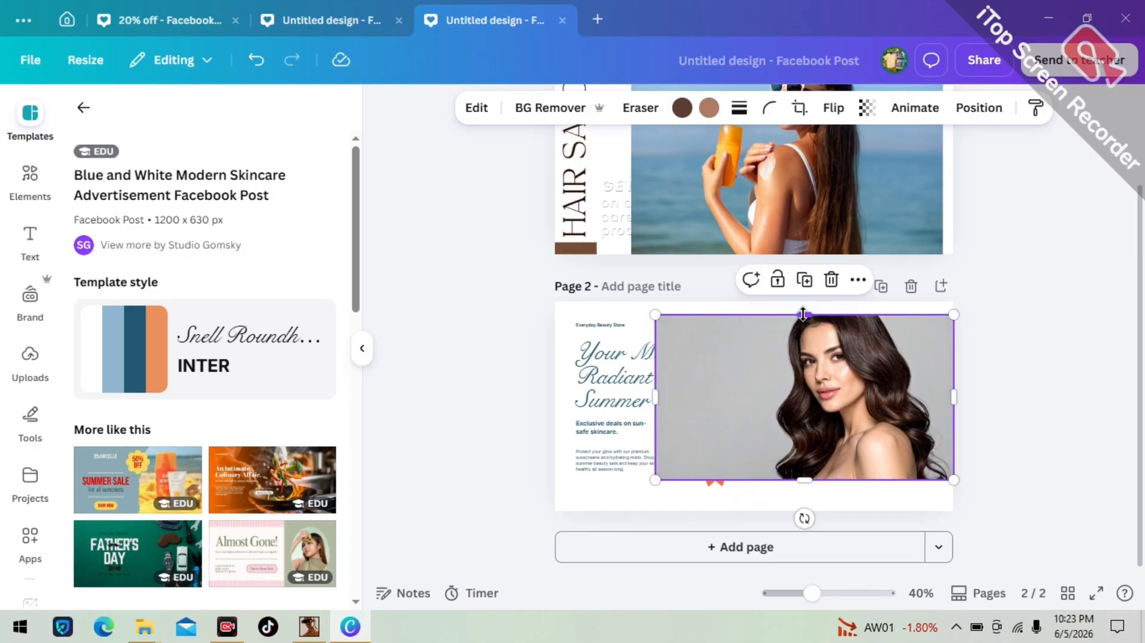
pyautogui.moveTo(803, 311); pyautogui.dragTo(803, 301)
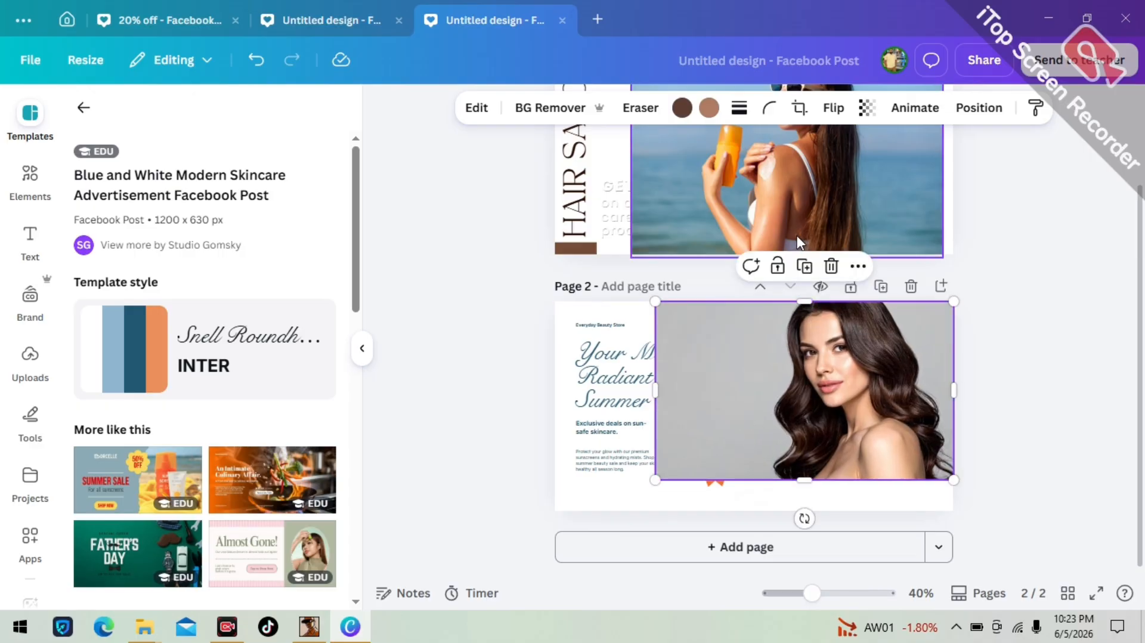
# Remove the background from the dark-haired model's photo on page 2
pyautogui.scroll(2, 725, 278)
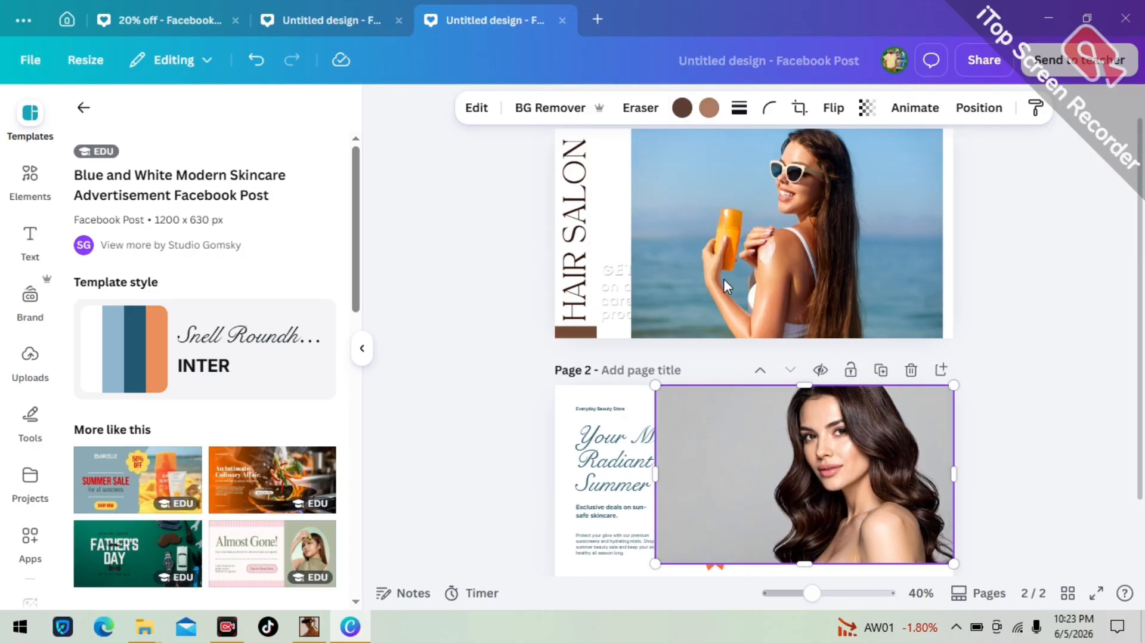
pyautogui.scroll(-2, 740, 397)
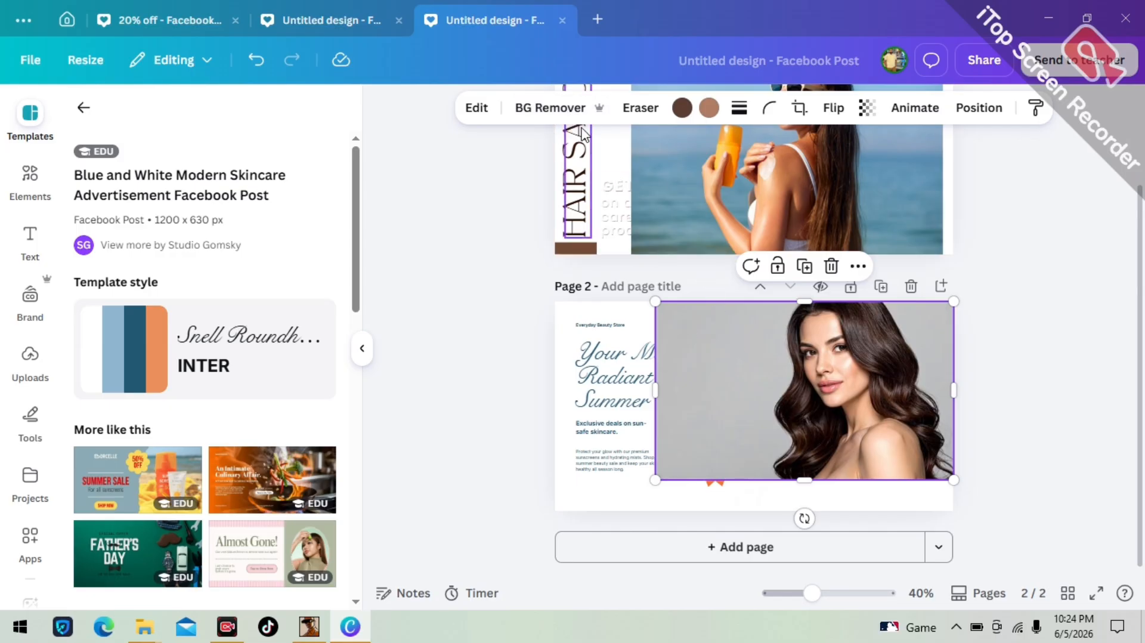
pyautogui.click(565, 107)
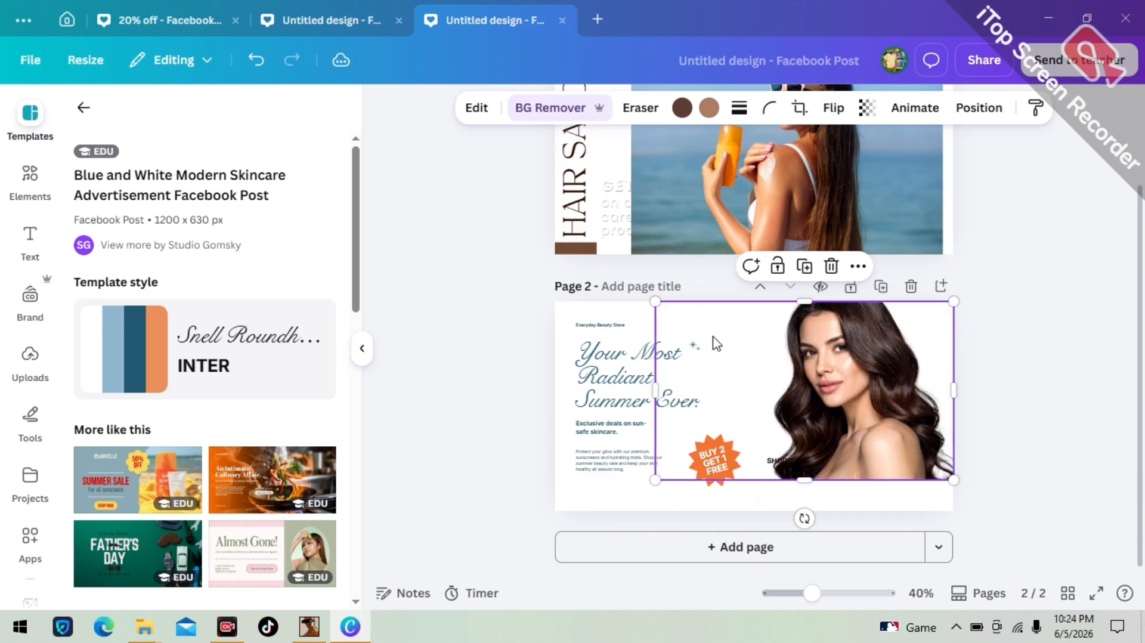
pyautogui.click(521, 384)
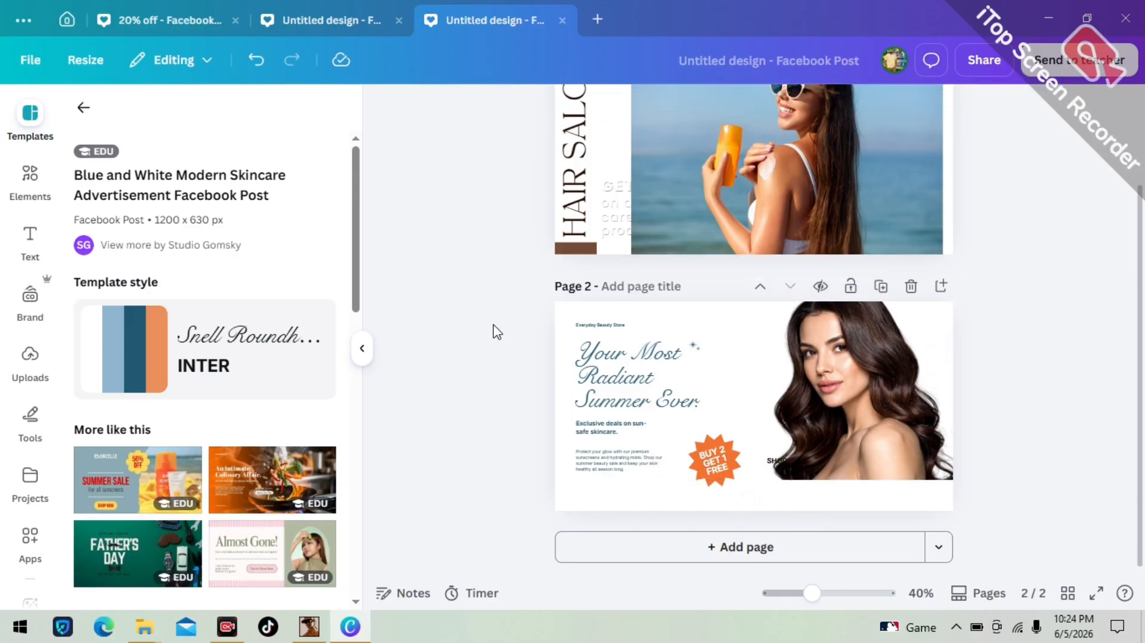
# Remove the background from the sunscreen model's photo on page 1 and shift the photo toward the page's right edge
pyautogui.scroll(3, 496, 331)
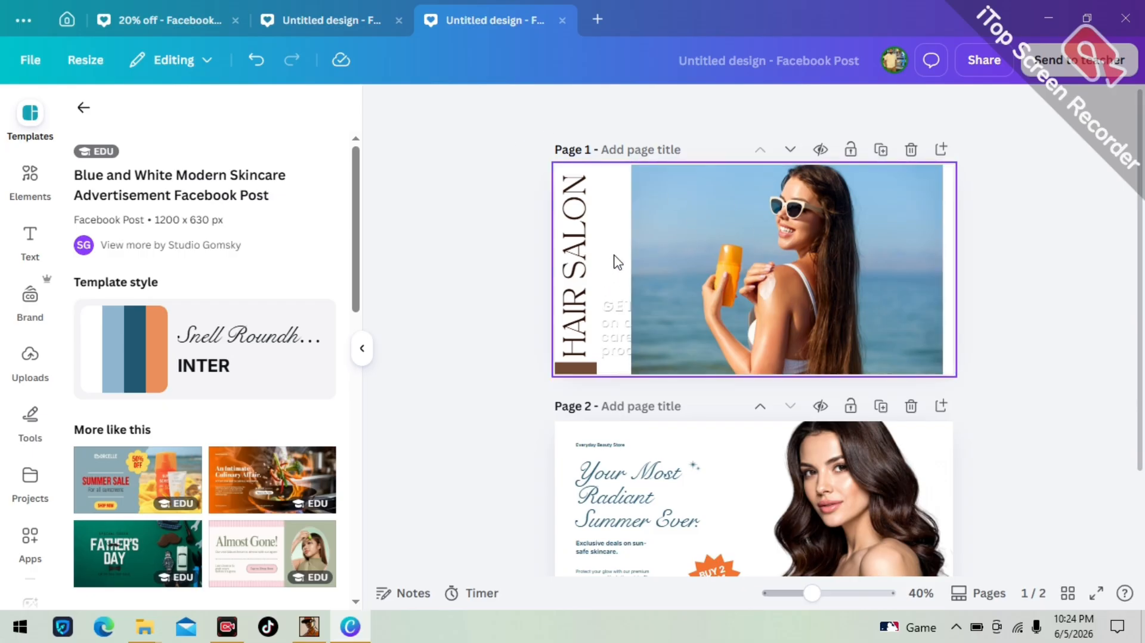
pyautogui.click(679, 243)
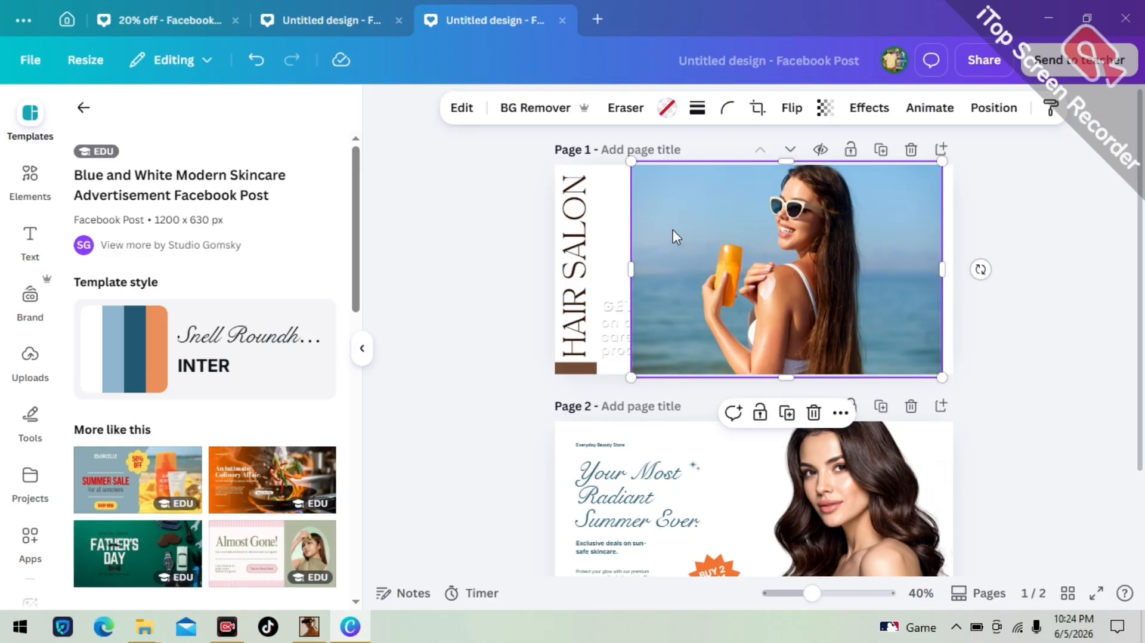
pyautogui.click(544, 106)
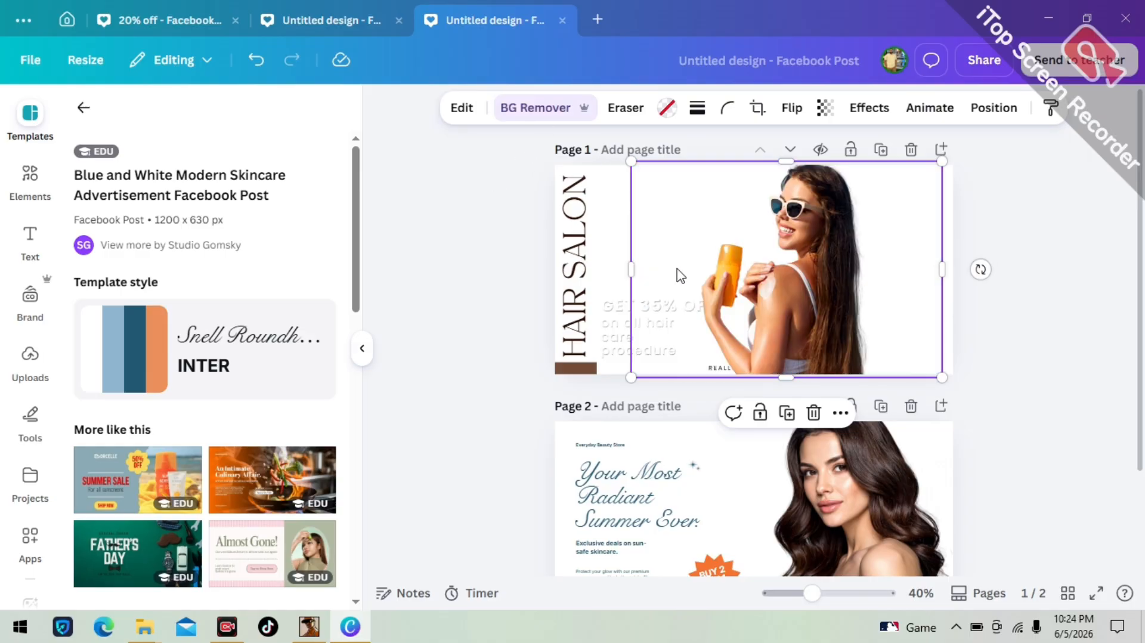
pyautogui.click(976, 363)
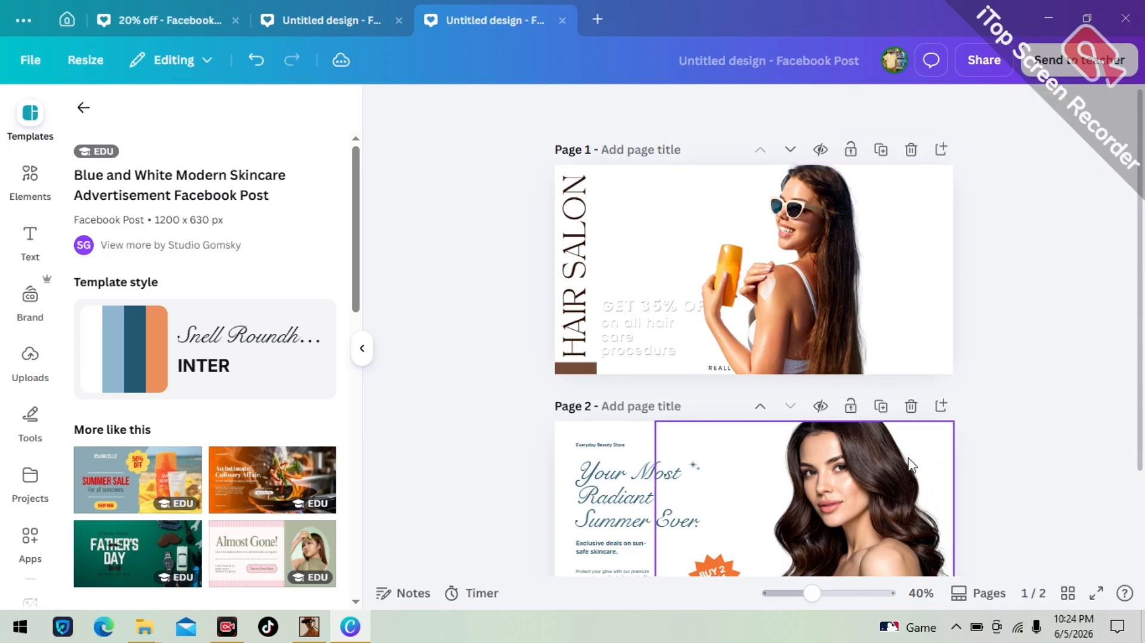
pyautogui.moveTo(809, 317); pyautogui.dragTo(868, 324)
pyautogui.click(470, 349)
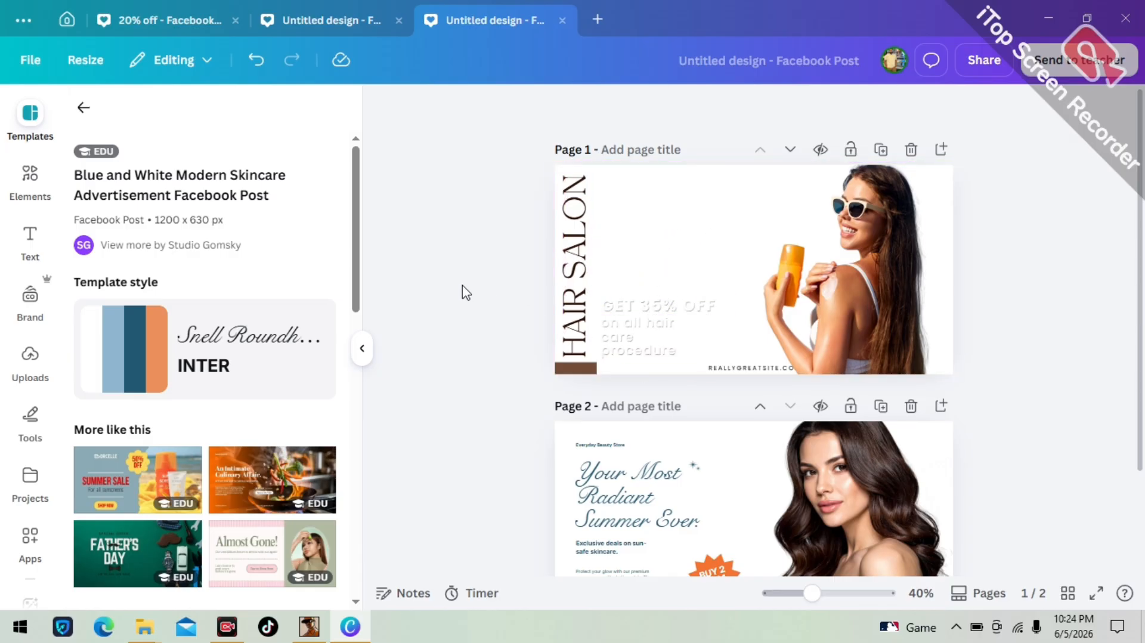
# Add a third blank page and search the elements library for "makeup"
pyautogui.scroll(-2, 466, 293)
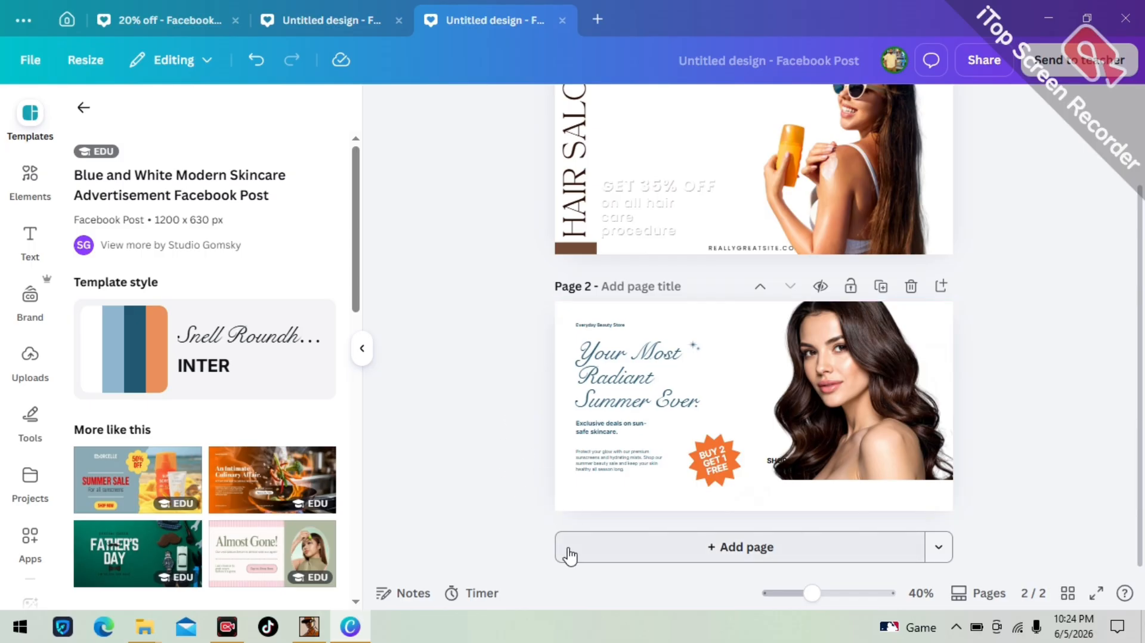
pyautogui.click(619, 560)
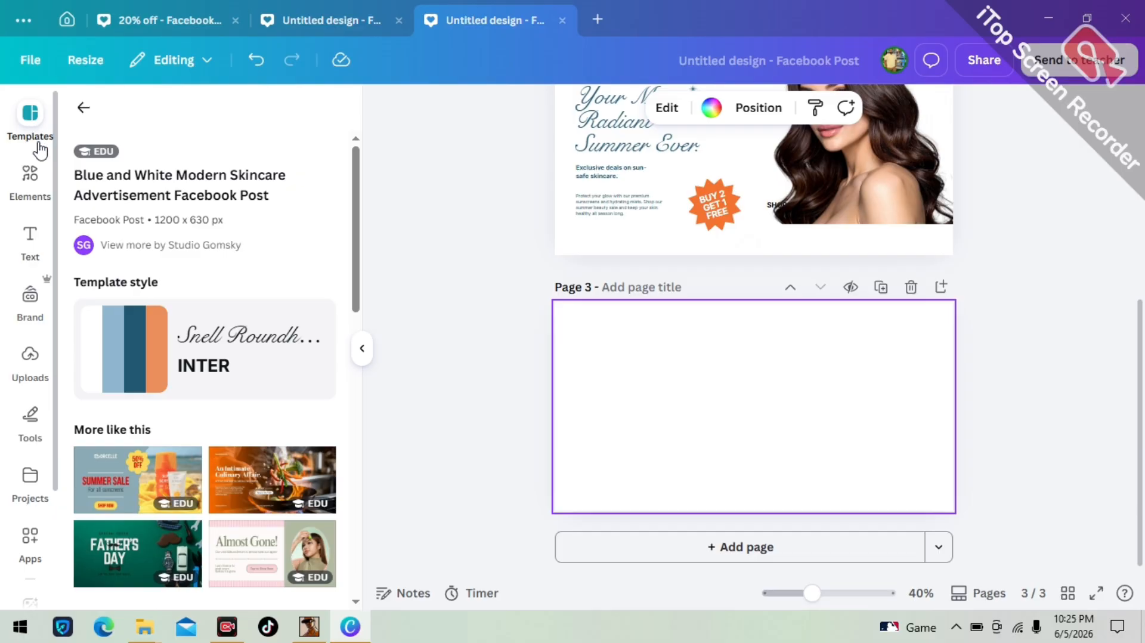
pyautogui.click(27, 189)
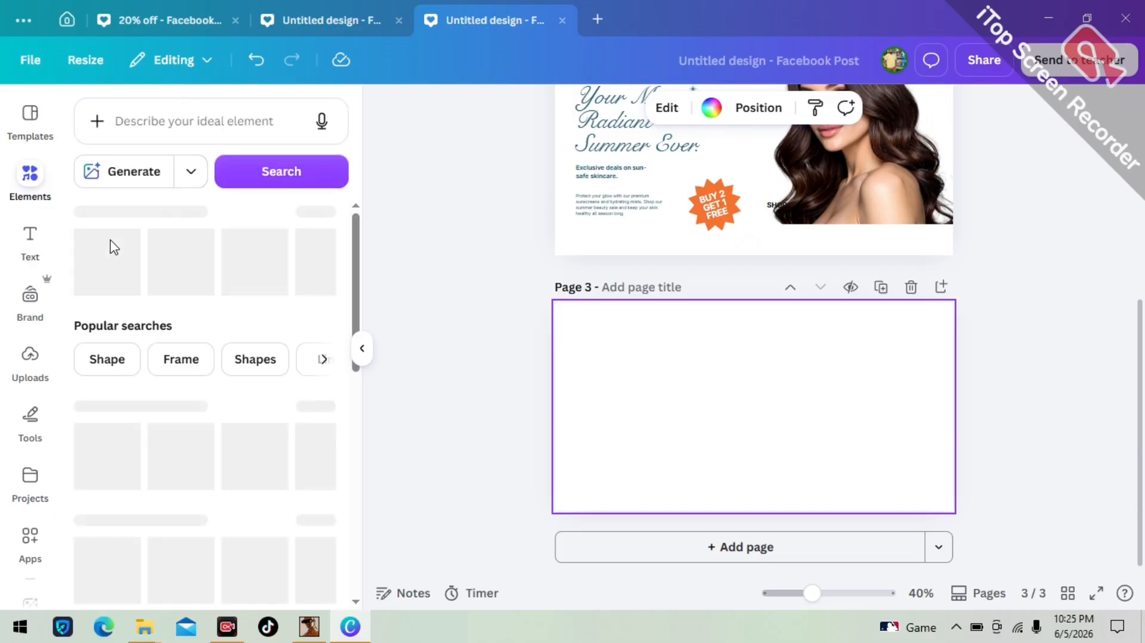
pyautogui.click(120, 118)
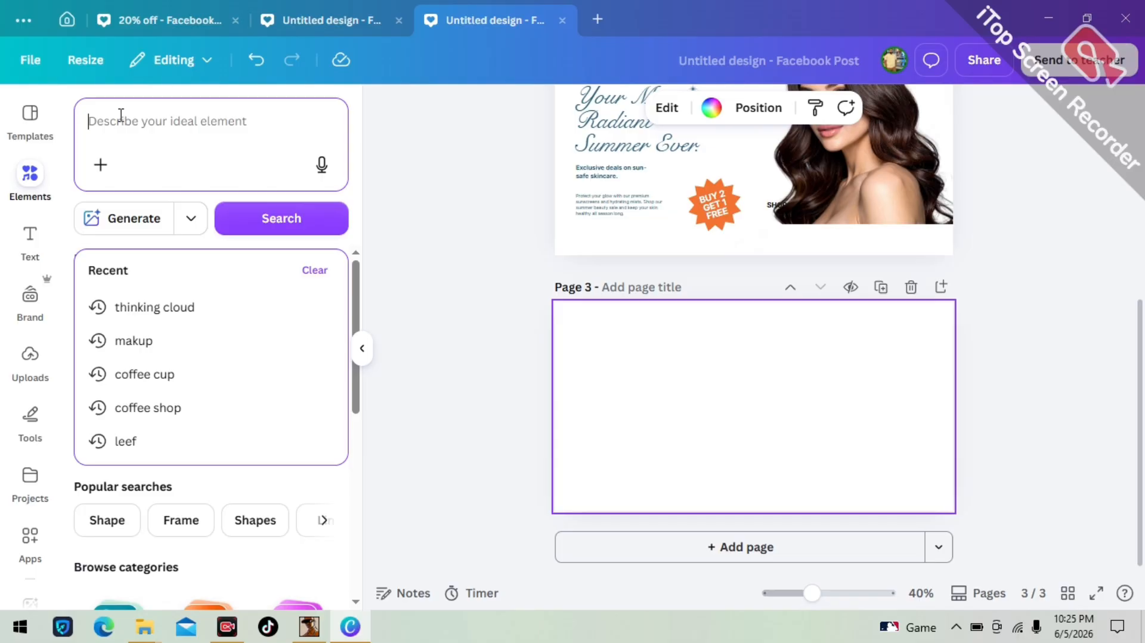
pyautogui.write('mak')
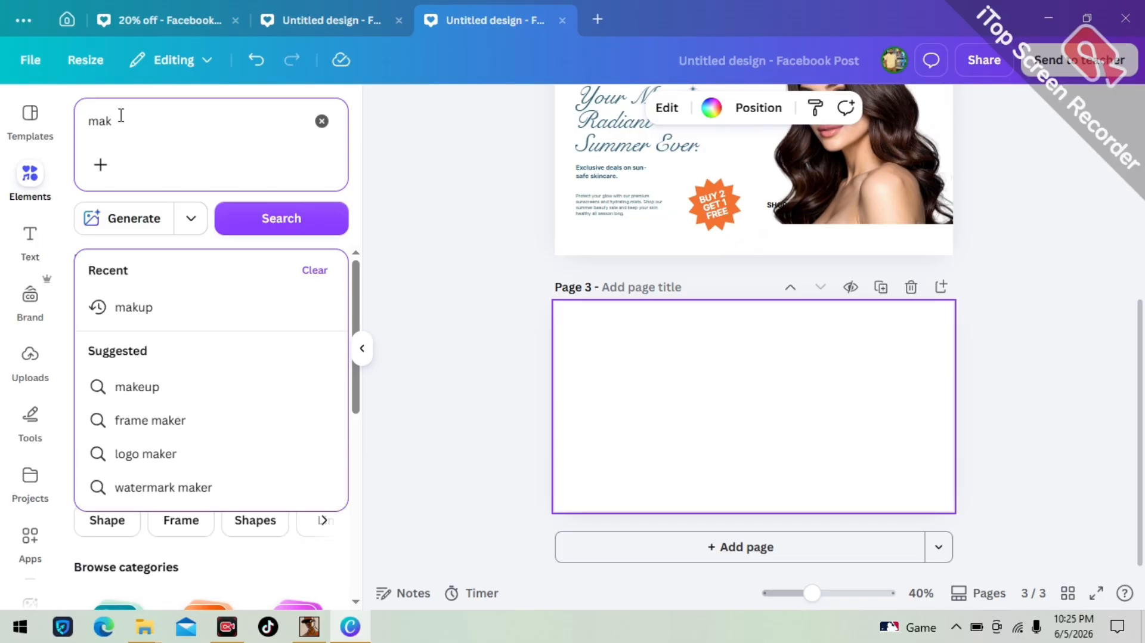
pyautogui.write('e')
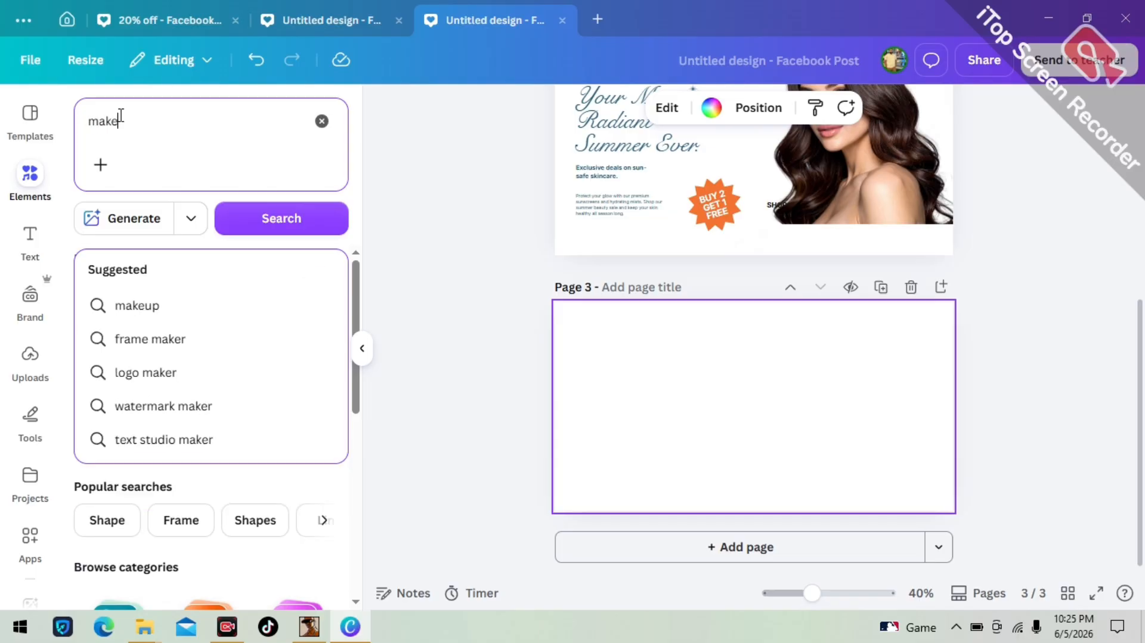
pyautogui.write('up')
pyautogui.press('Return')
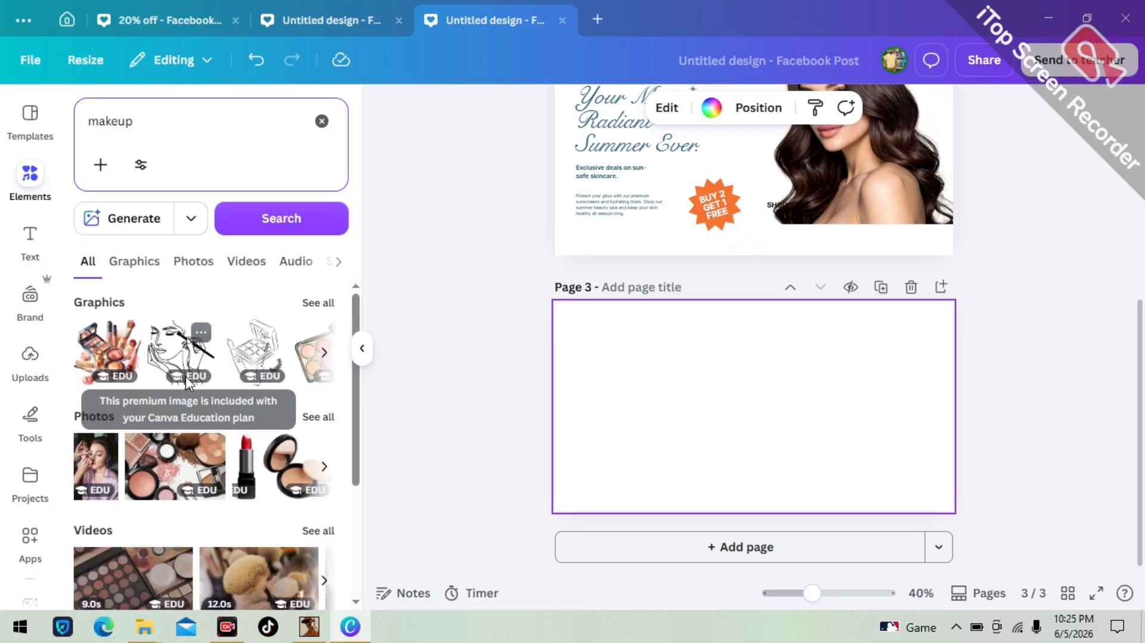
# Add the watercolor makeup set graphic to page 3, widen it leftward and fit it into the page's top-left corner
pyautogui.scroll(-2, 189, 382)
pyautogui.scroll(-2, 189, 382)
pyautogui.scroll(4, 186, 410)
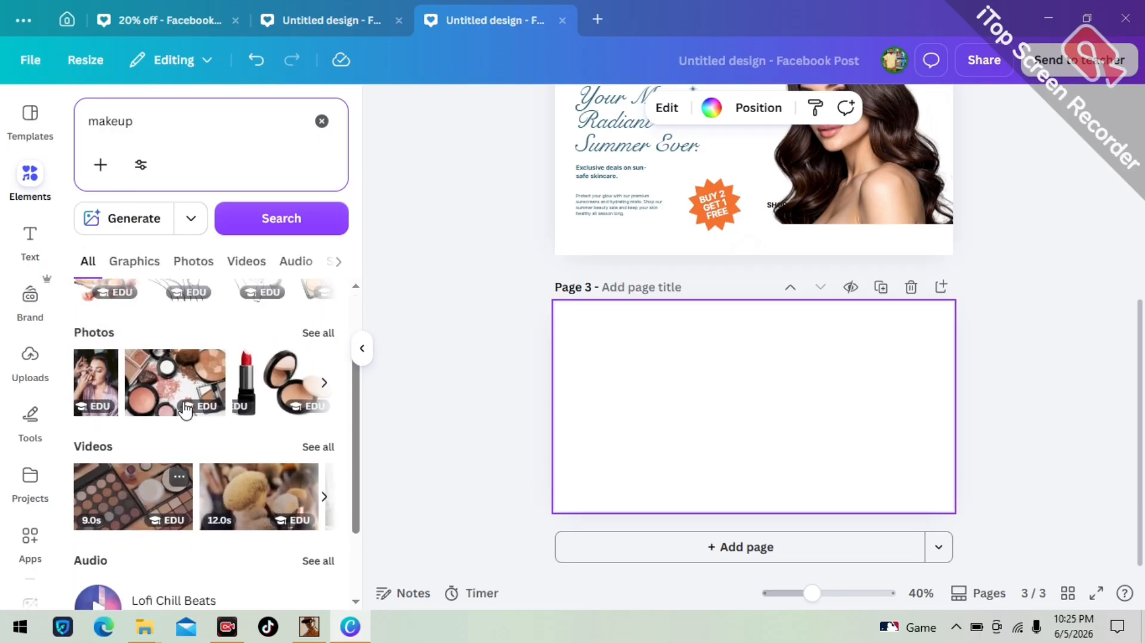
pyautogui.scroll(-4, 183, 406)
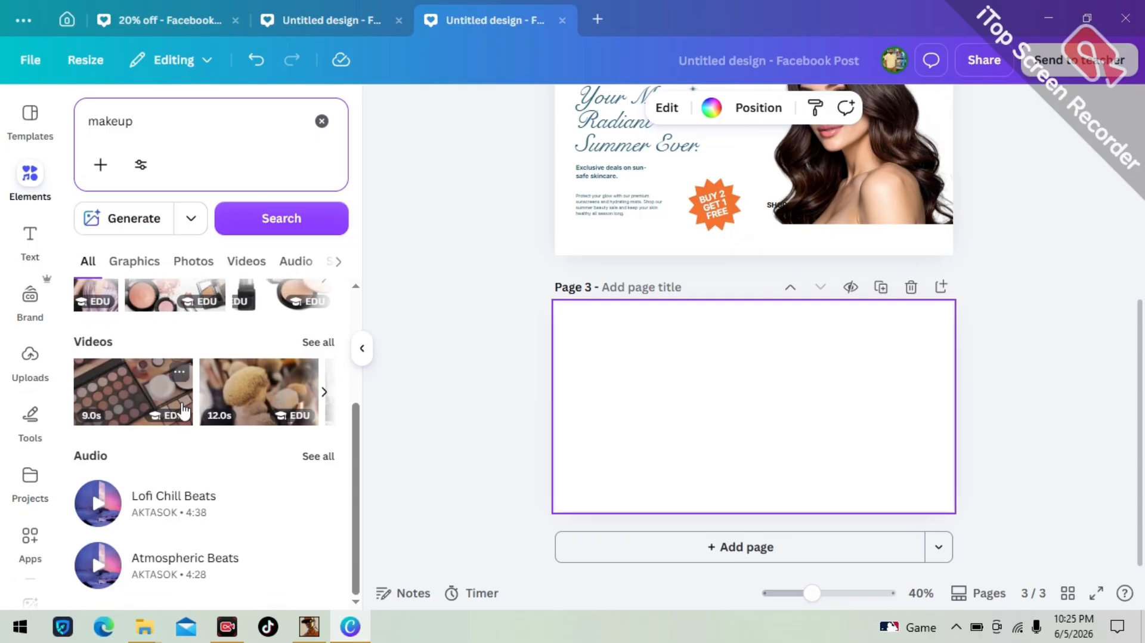
pyautogui.scroll(3, 183, 411)
pyautogui.scroll(1, 183, 410)
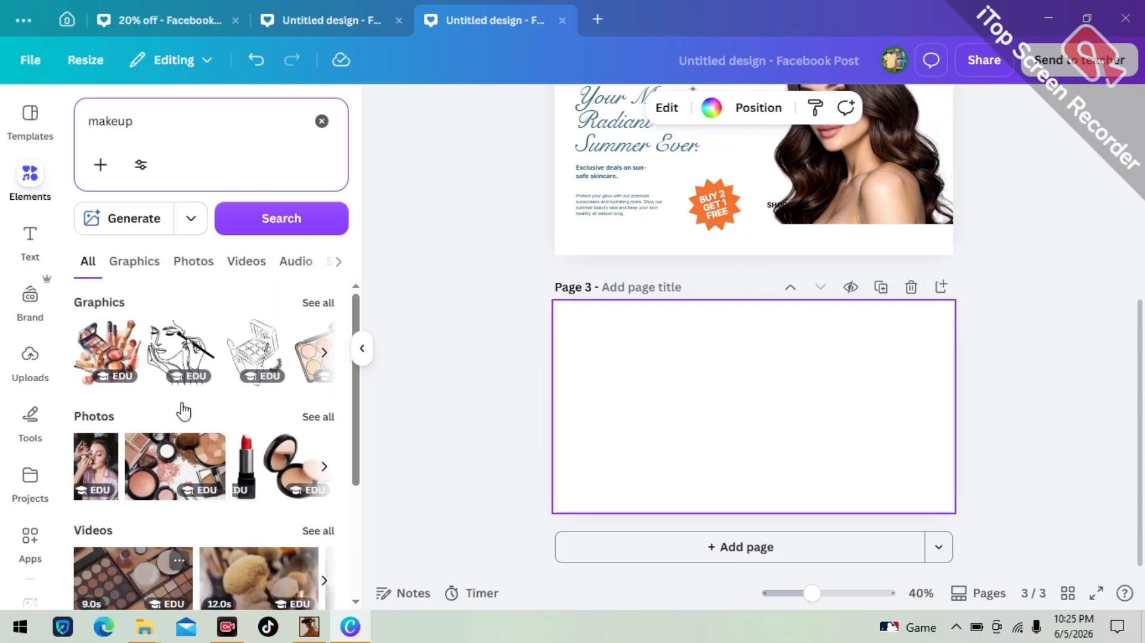
pyautogui.click(111, 363)
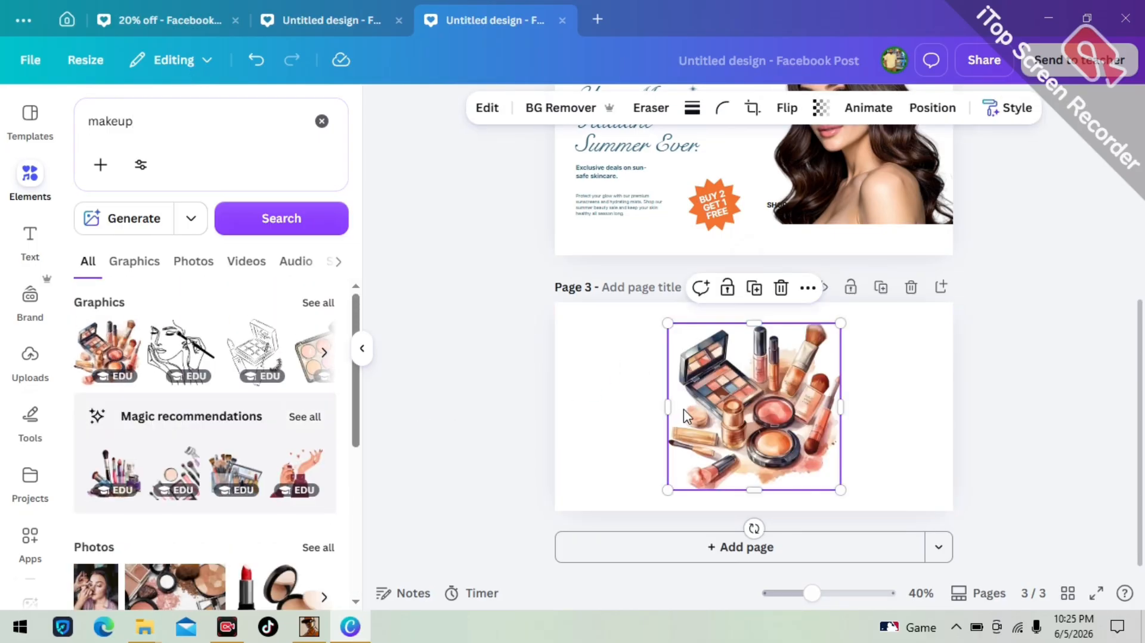
pyautogui.moveTo(663, 407); pyautogui.dragTo(584, 408)
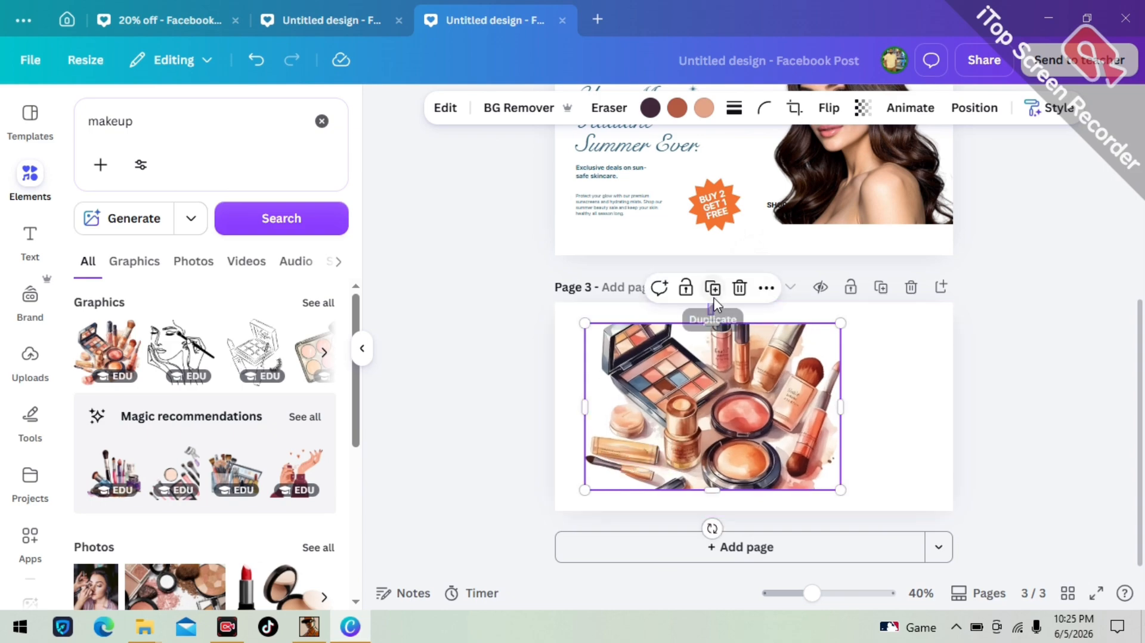
pyautogui.click(711, 313)
pyautogui.moveTo(704, 403); pyautogui.dragTo(674, 388)
# From the full list of magic recommendations, add the pink lip gloss graphic to the empty right side of page 3
pyautogui.scroll(-2, 226, 468)
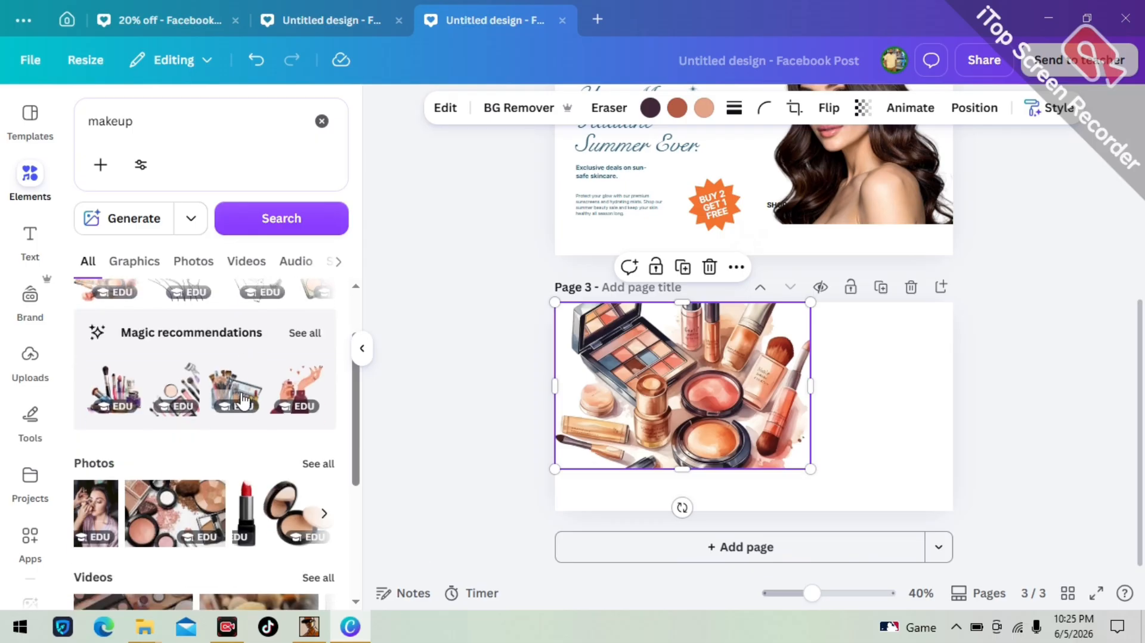
pyautogui.click(306, 335)
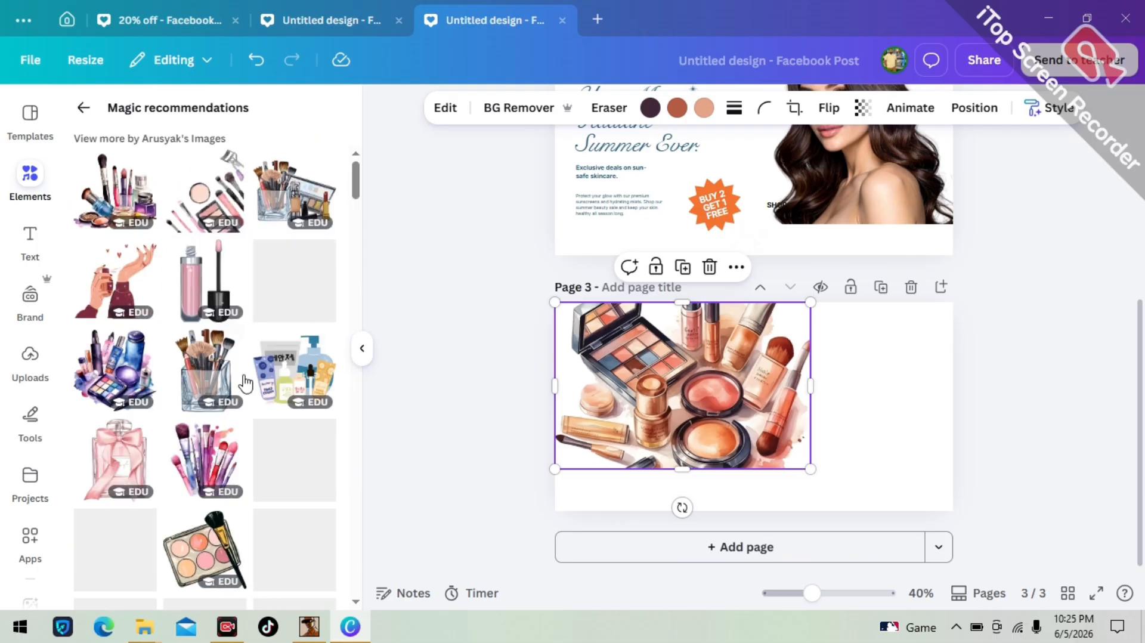
pyautogui.scroll(-2, 238, 370)
pyautogui.scroll(-8, 236, 376)
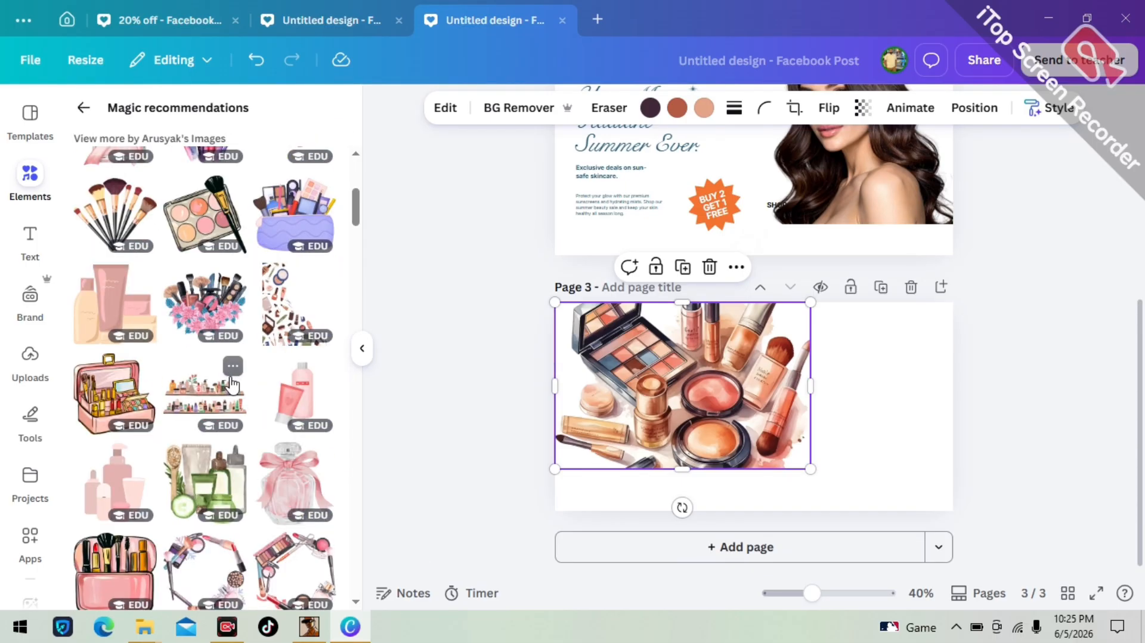
pyautogui.scroll(8, 231, 388)
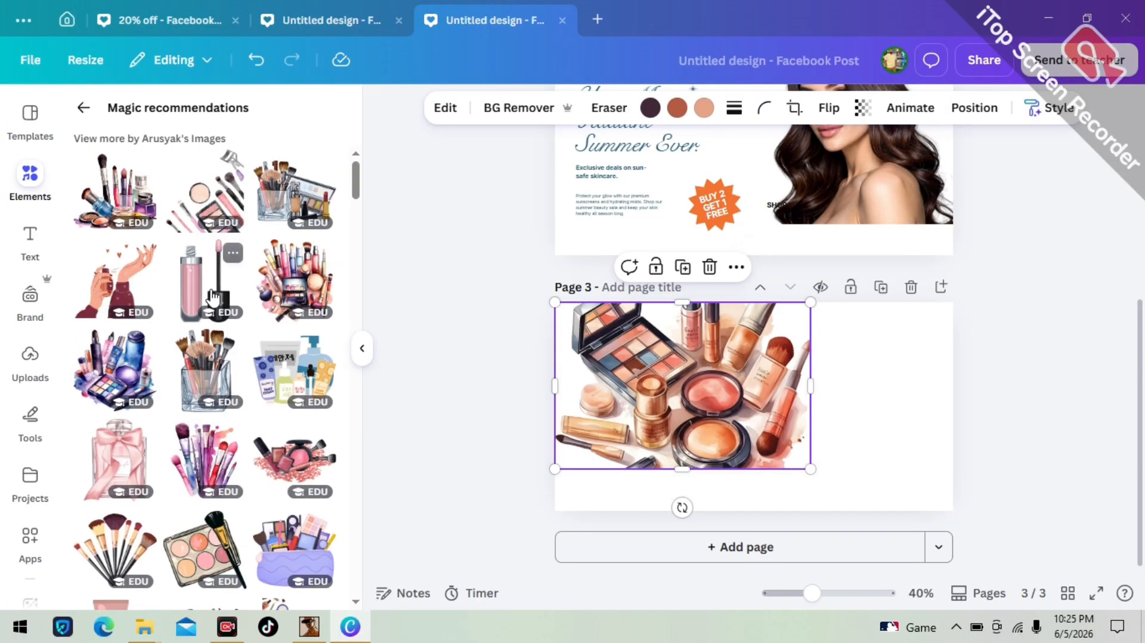
pyautogui.click(213, 296)
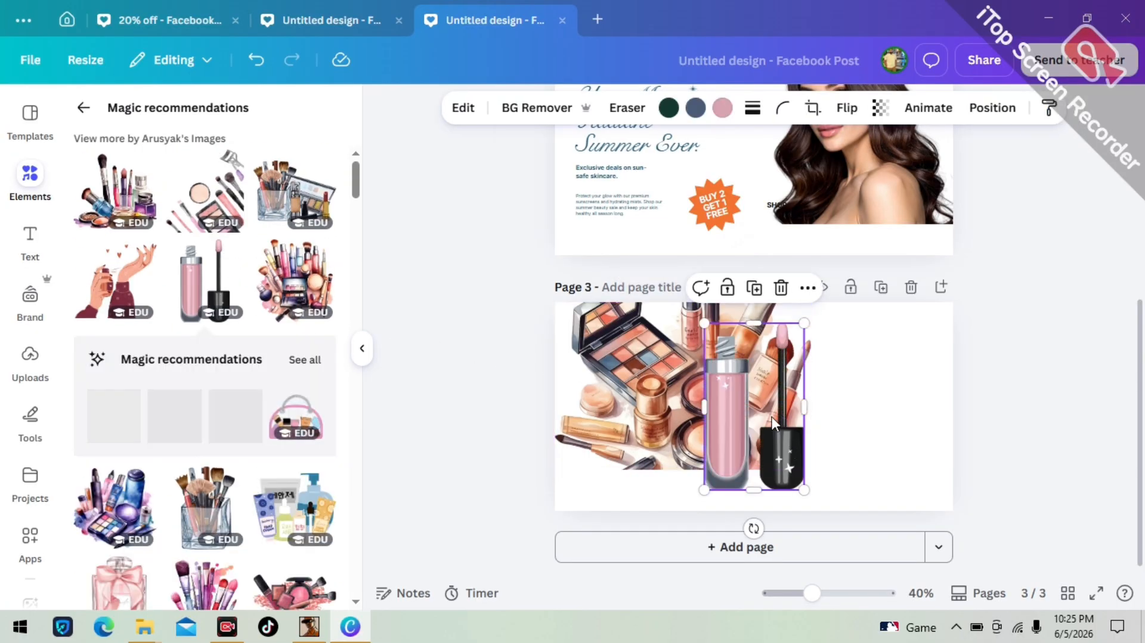
pyautogui.moveTo(748, 433); pyautogui.dragTo(876, 433)
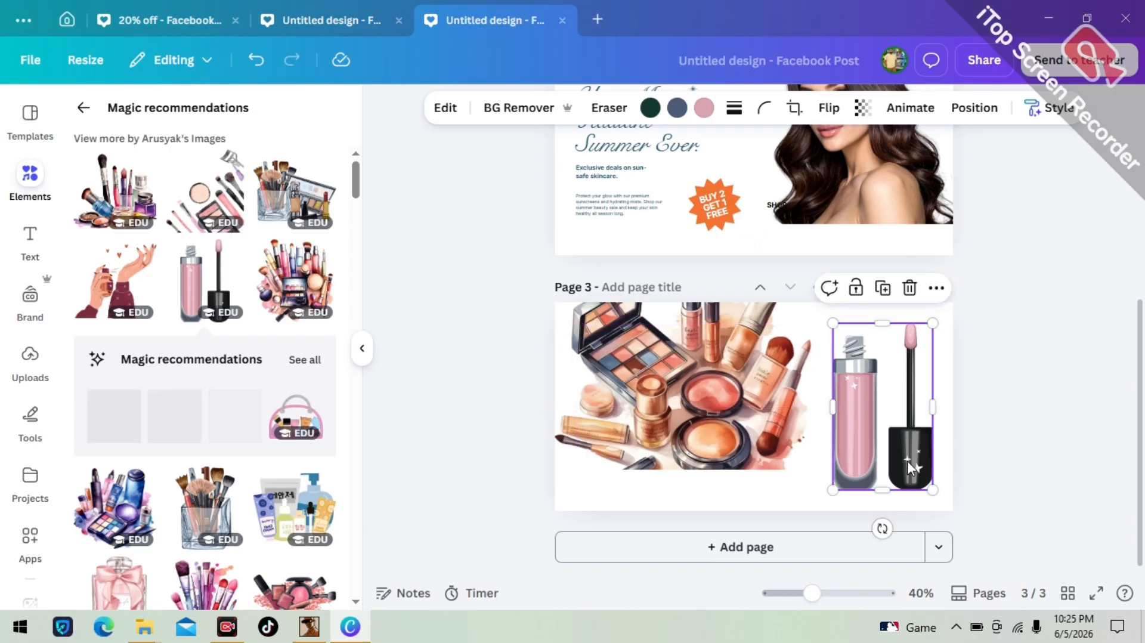
# Shrink the lip gloss, tilt it counterclockwise and place it partly off page 3's bottom-right corner
pyautogui.moveTo(924, 488); pyautogui.dragTo(863, 447)
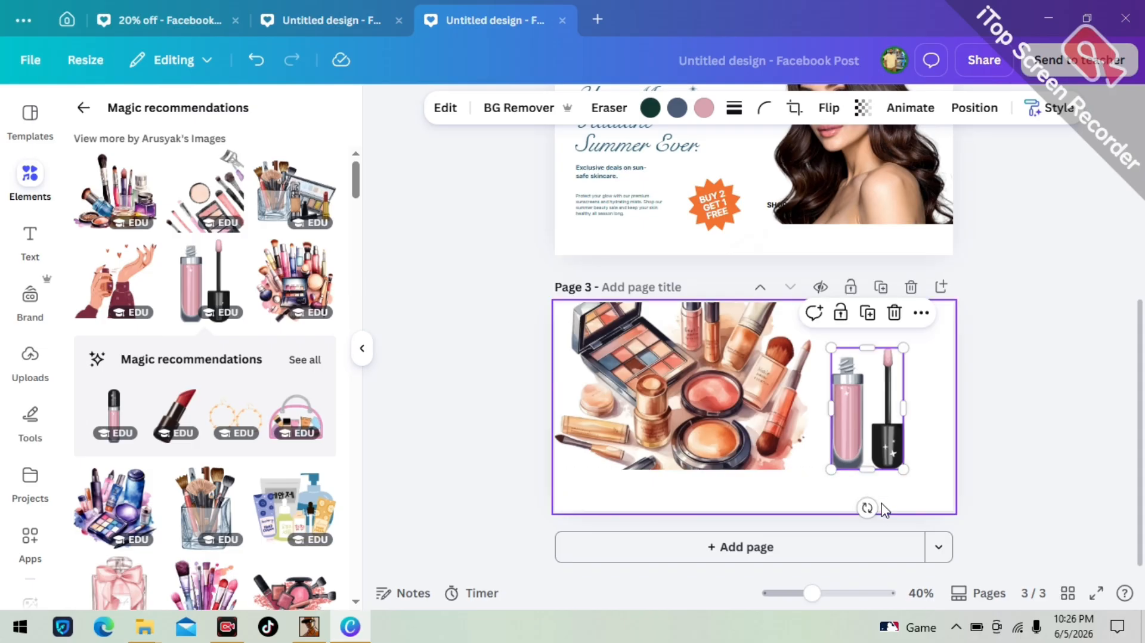
pyautogui.moveTo(871, 508); pyautogui.dragTo(924, 490)
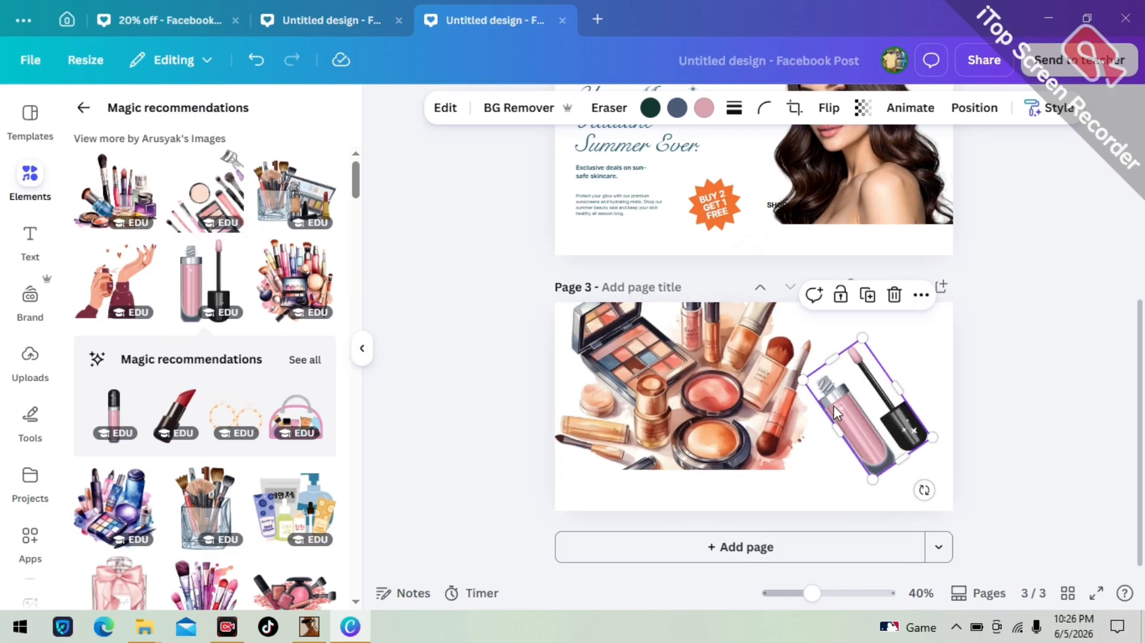
pyautogui.moveTo(877, 410); pyautogui.dragTo(922, 476)
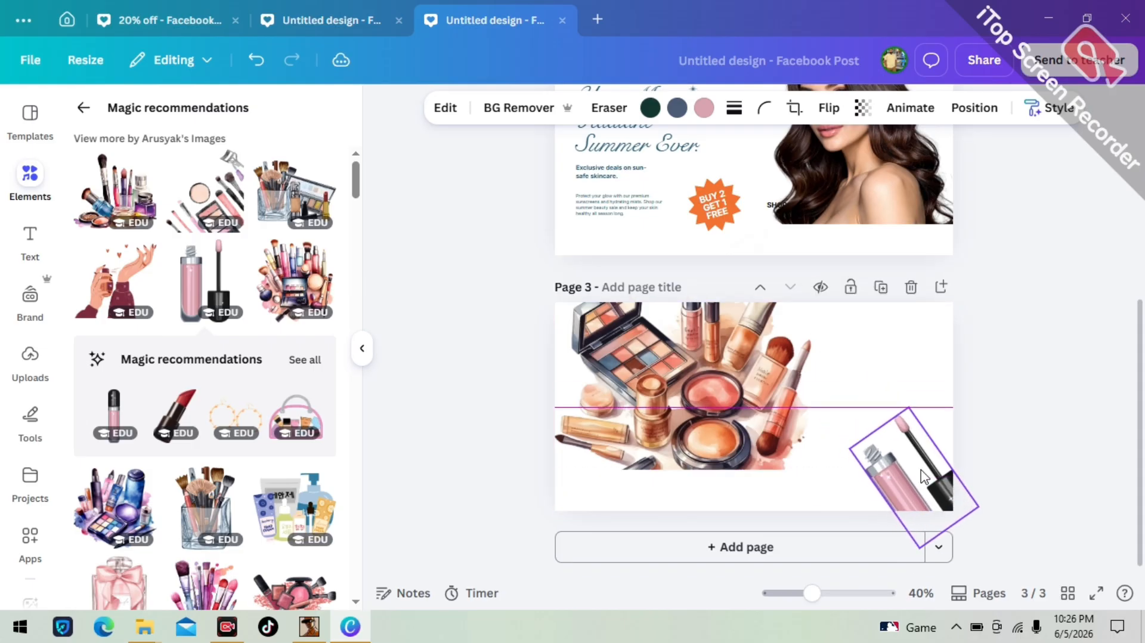
pyautogui.click(916, 363)
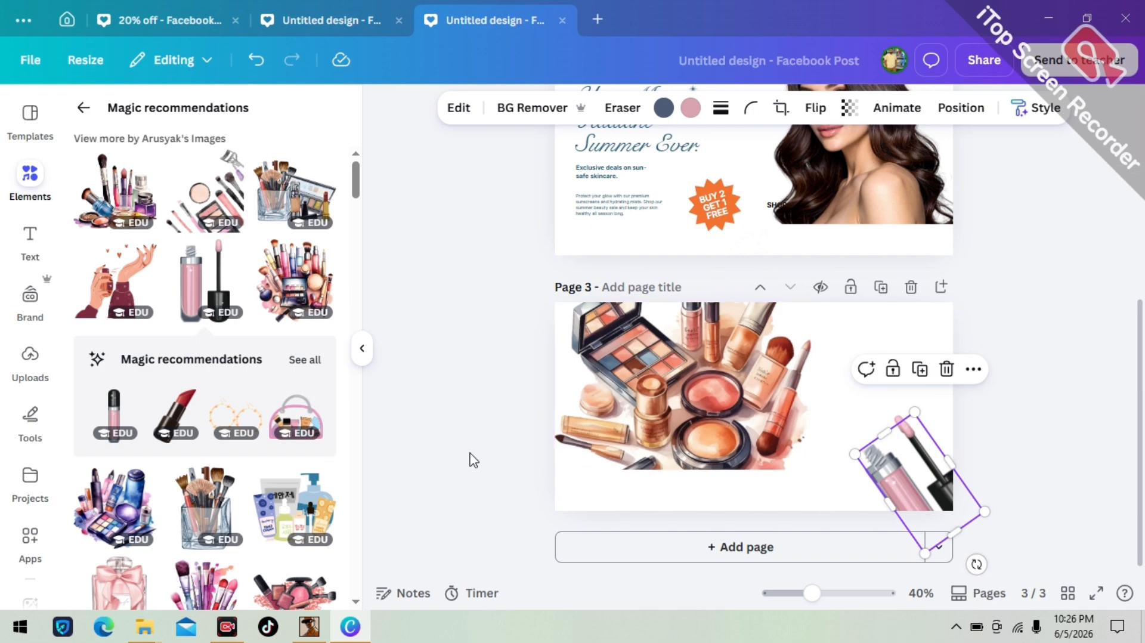
# Add the recommended red lipstick graphic, rotate it so its tip points left and place it partly off page 3's top-right corner
pyautogui.click(177, 416)
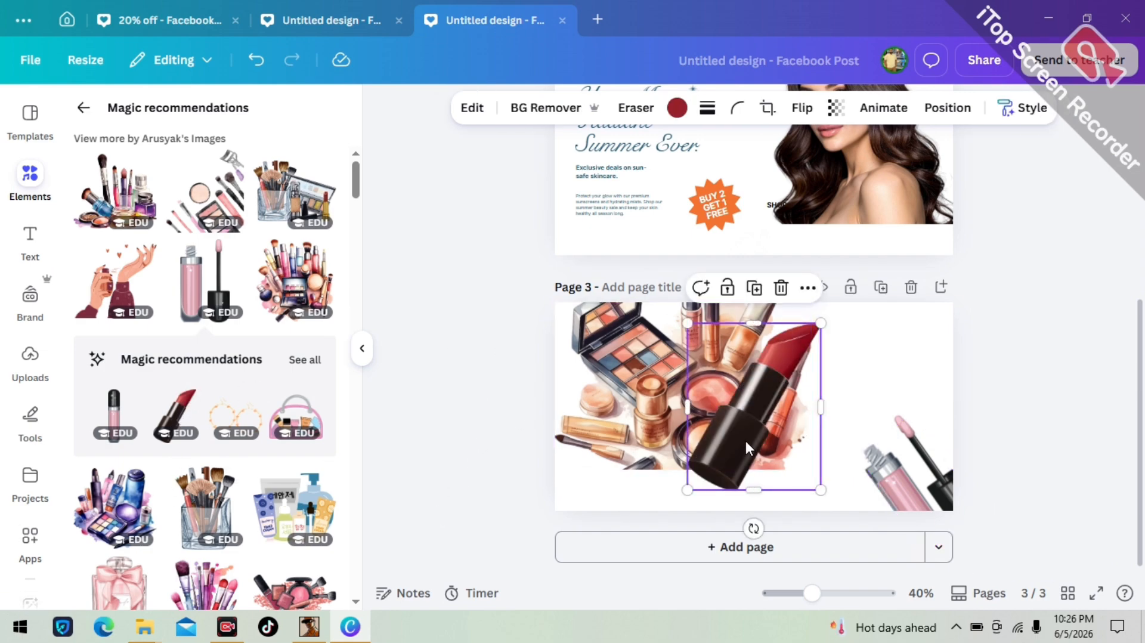
pyautogui.moveTo(757, 429); pyautogui.dragTo(858, 409)
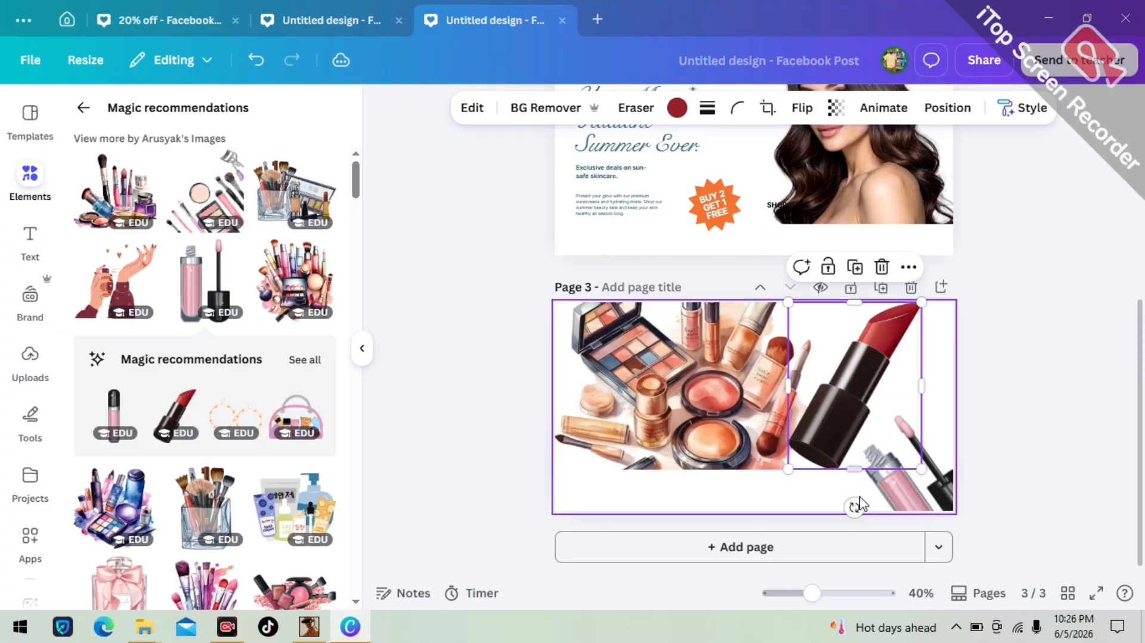
pyautogui.moveTo(855, 508); pyautogui.dragTo(936, 294)
pyautogui.moveTo(830, 420); pyautogui.dragTo(922, 352)
pyautogui.click(483, 379)
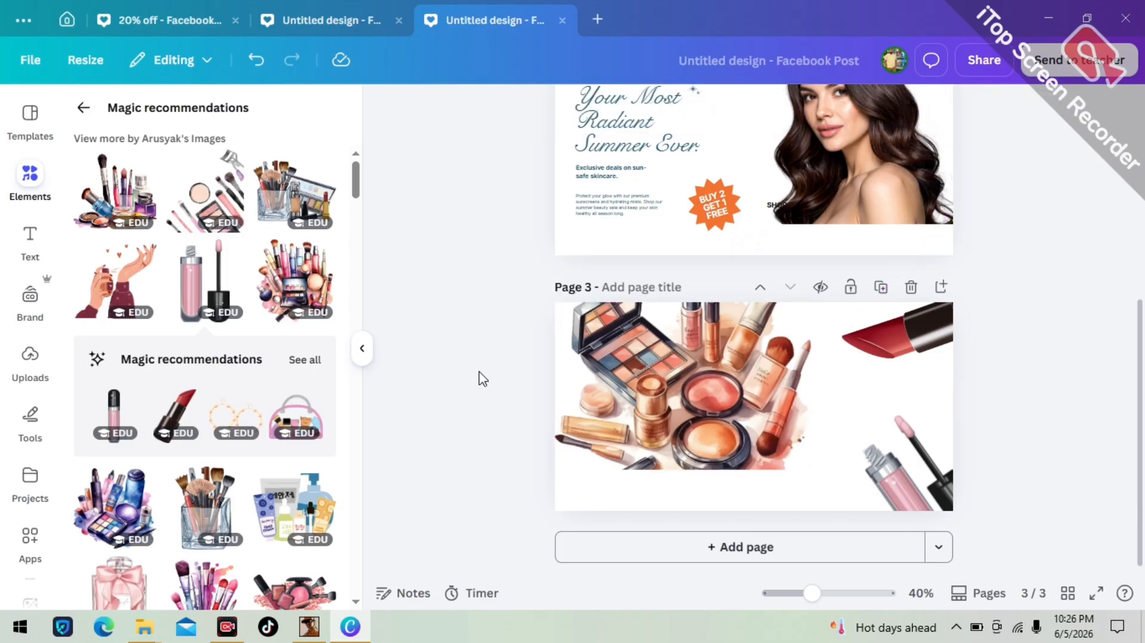
# Browse the magic recommendations for other makeup graphics suitable for page 3
pyautogui.scroll(-1, 197, 329)
pyautogui.scroll(1, 203, 332)
pyautogui.scroll(-15, 206, 334)
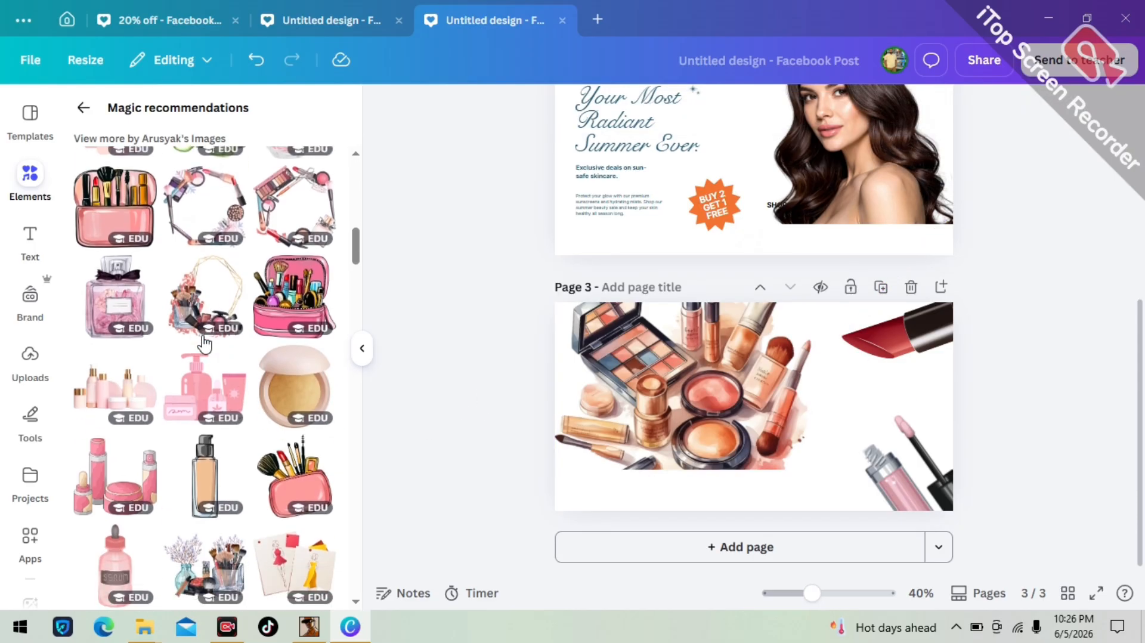
pyautogui.scroll(-3, 205, 344)
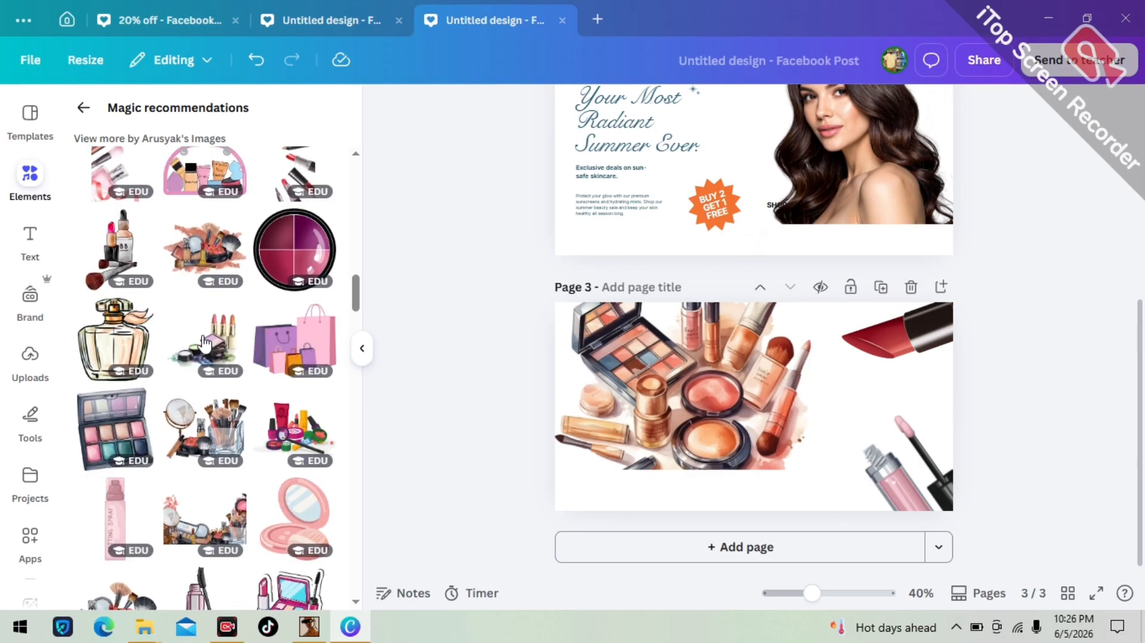
pyautogui.scroll(-1, 204, 344)
pyautogui.scroll(1, 204, 343)
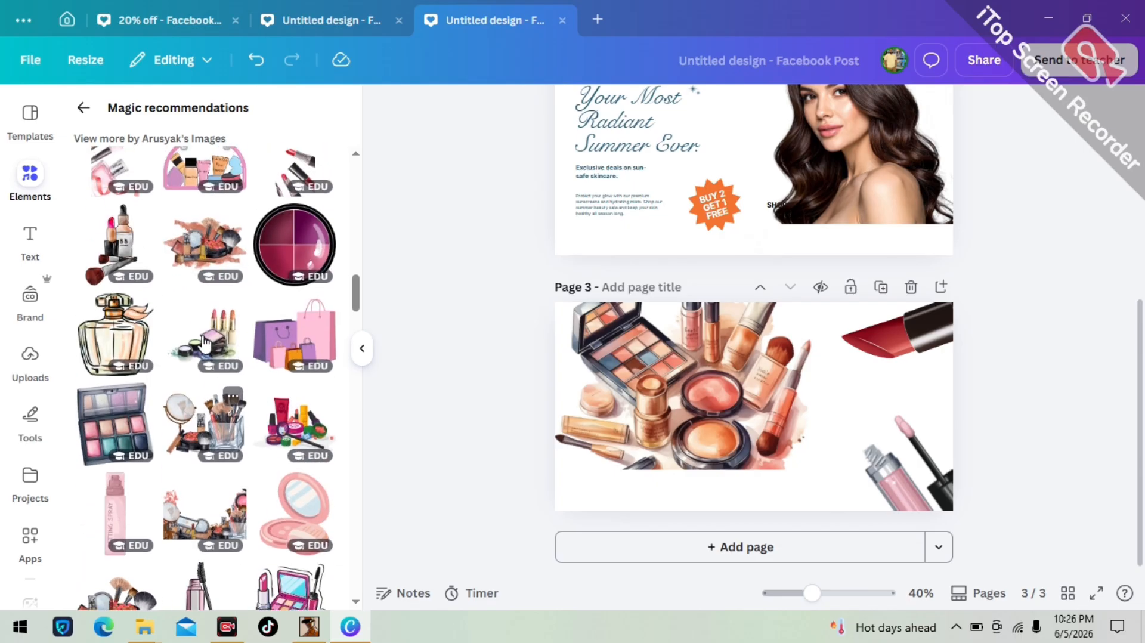
pyautogui.scroll(-1, 205, 344)
pyautogui.scroll(5, 204, 344)
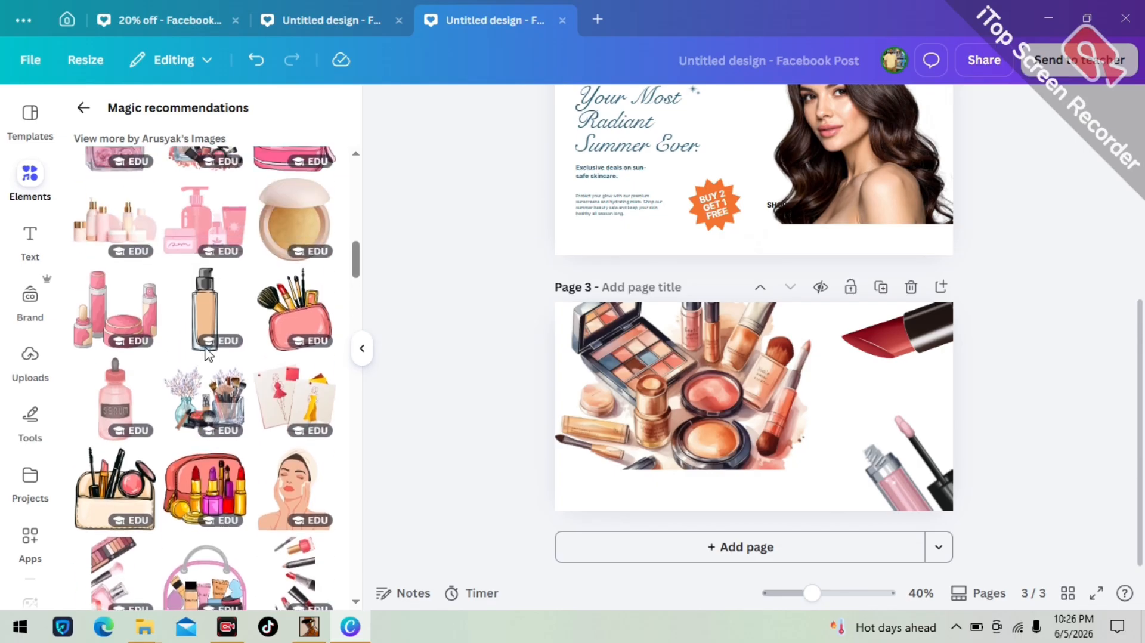
# Replace the watercolor makeup set on page 3 with the recommended graphic of a six-pan blush palette and brush
pyautogui.click(681, 402)
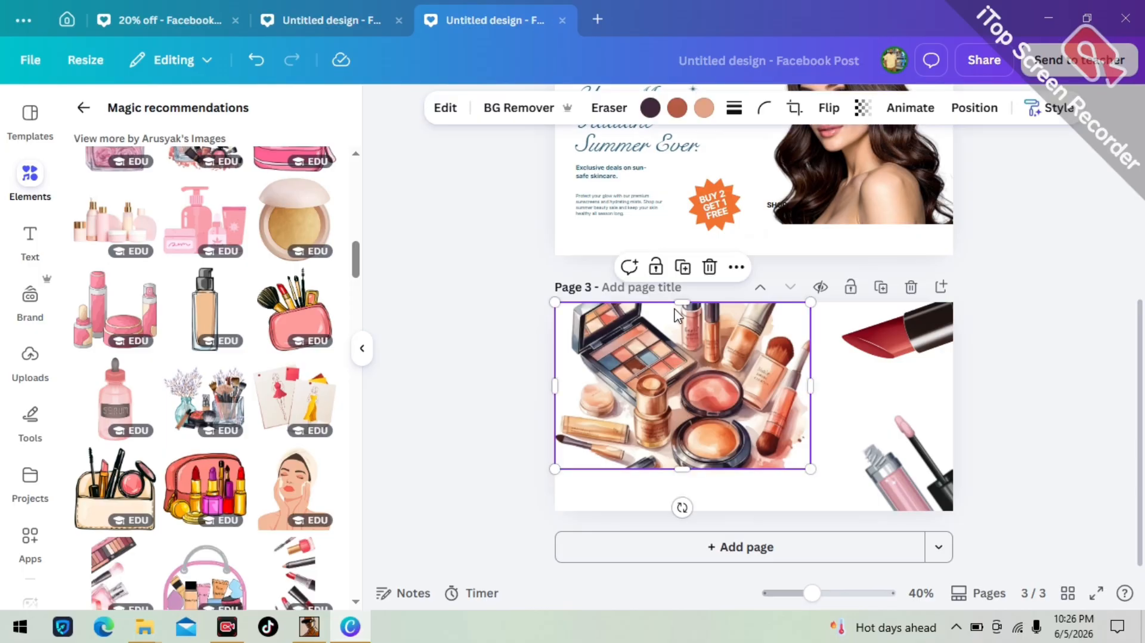
pyautogui.click(709, 268)
pyautogui.scroll(2, 385, 429)
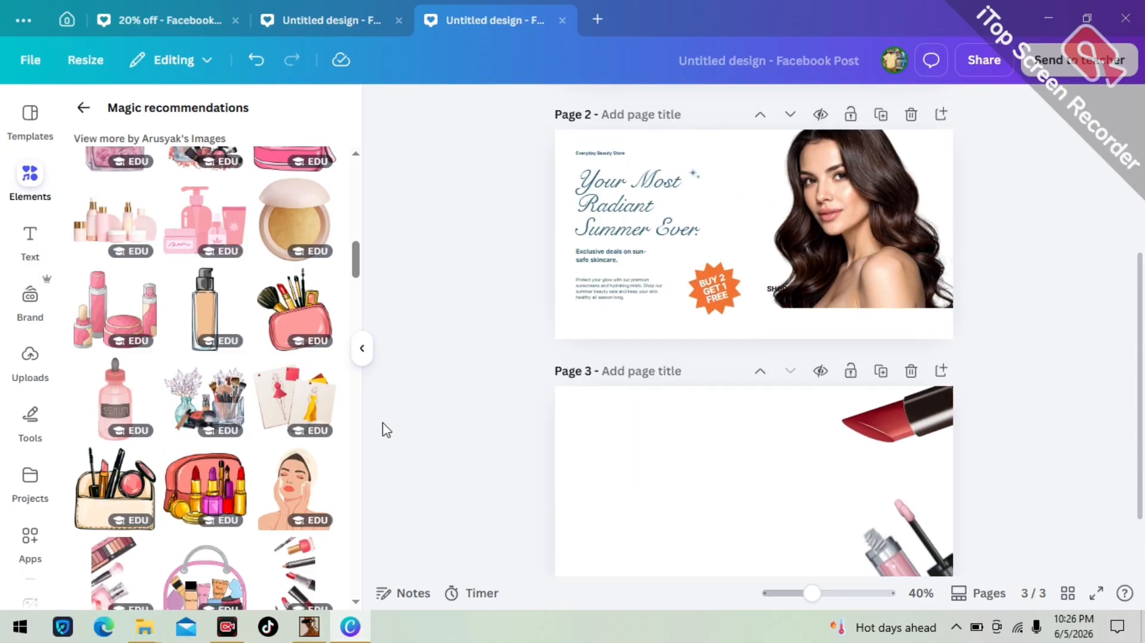
pyautogui.scroll(2, 203, 373)
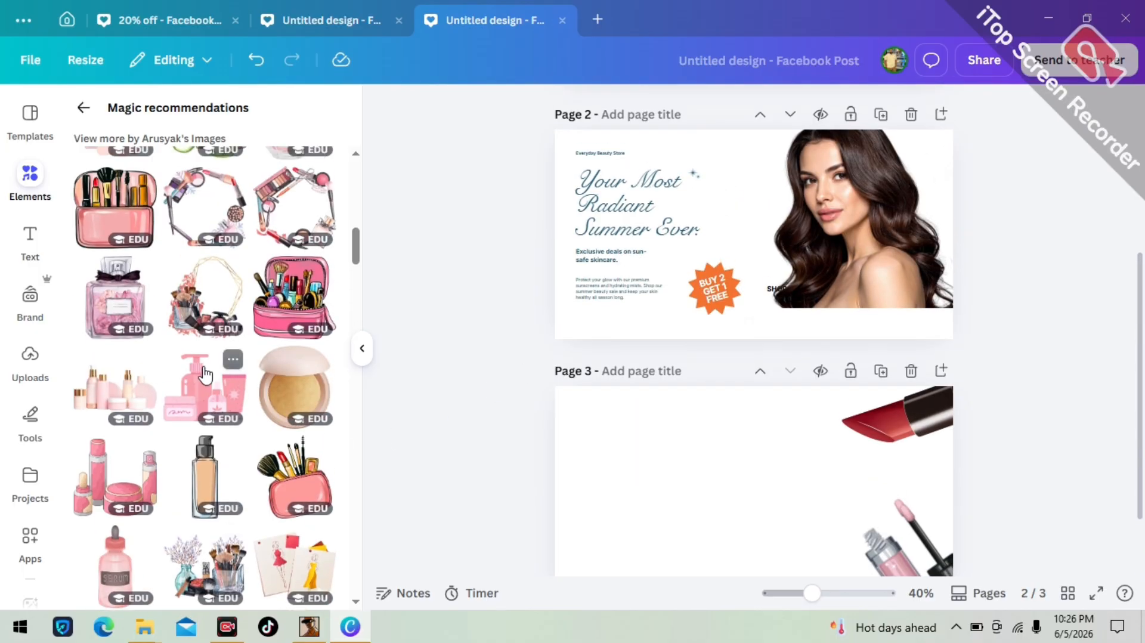
pyautogui.scroll(-1, 203, 379)
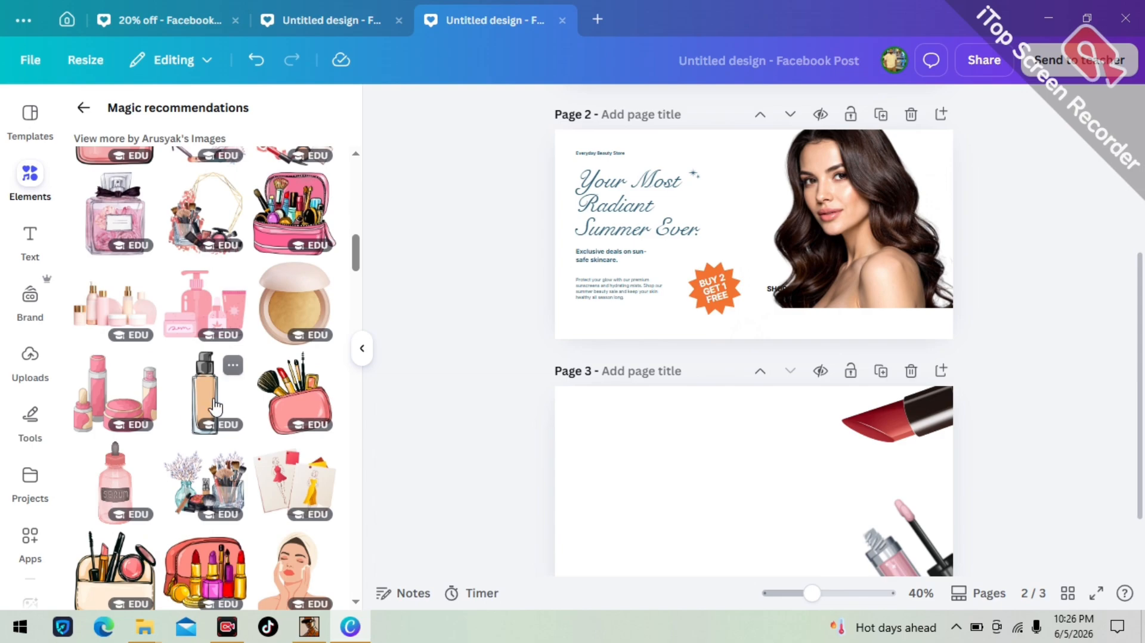
pyautogui.scroll(5, 216, 405)
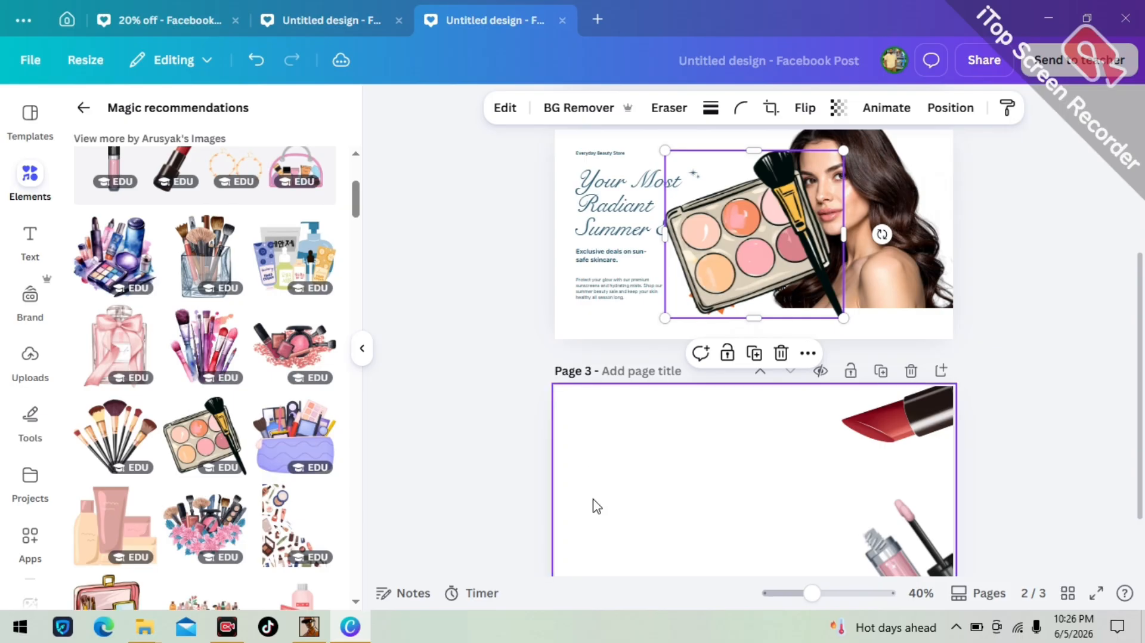
pyautogui.moveTo(715, 266); pyautogui.dragTo(626, 472)
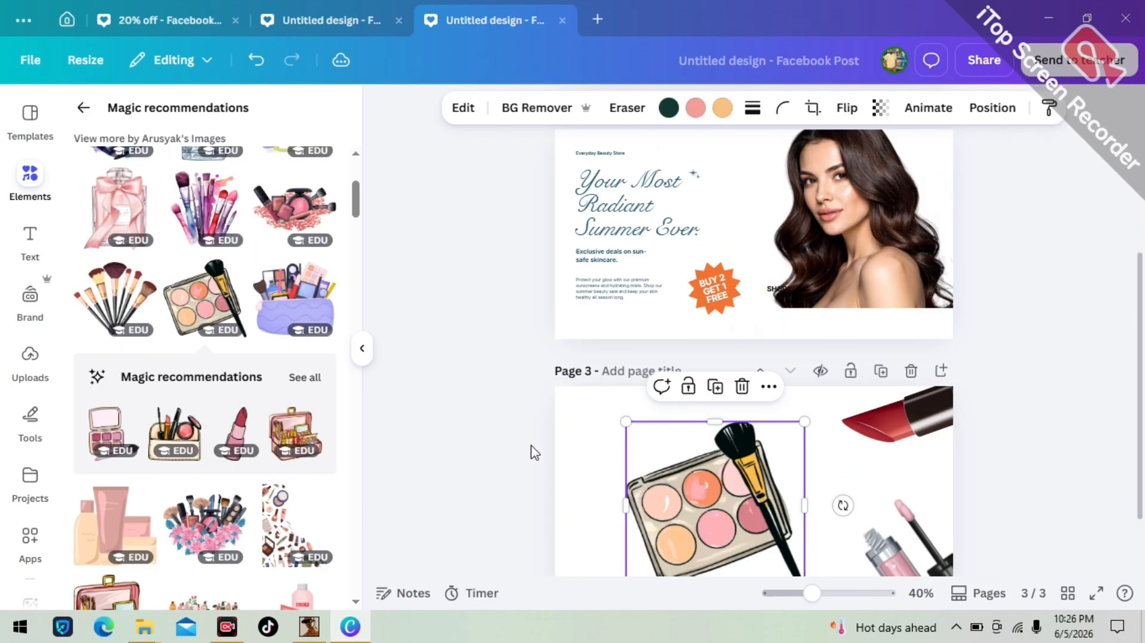
pyautogui.scroll(-2, 531, 453)
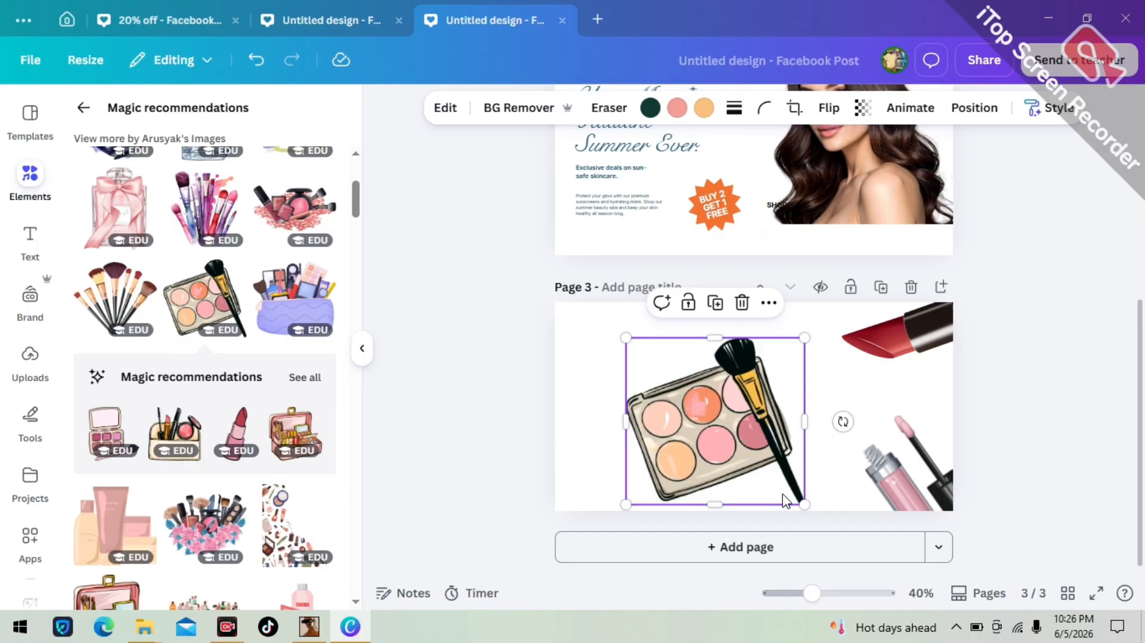
# Rotate the blush palette clockwise until its brush stands upright and place it partly off page 3's bottom-left corner
pyautogui.moveTo(790, 500); pyautogui.dragTo(703, 547)
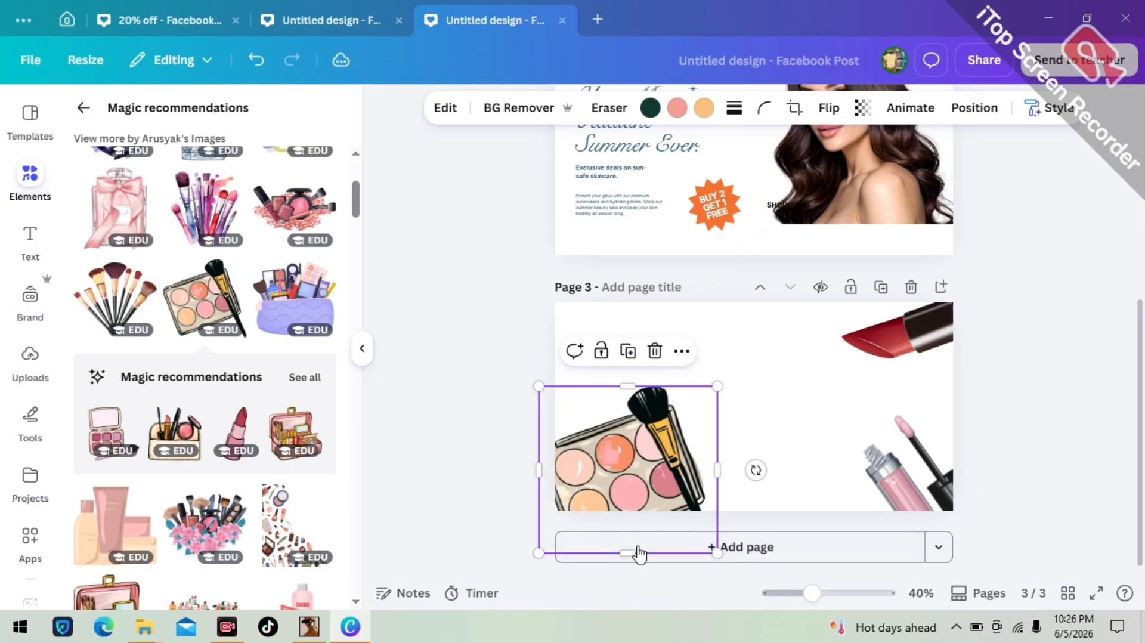
pyautogui.moveTo(615, 500); pyautogui.dragTo(630, 429)
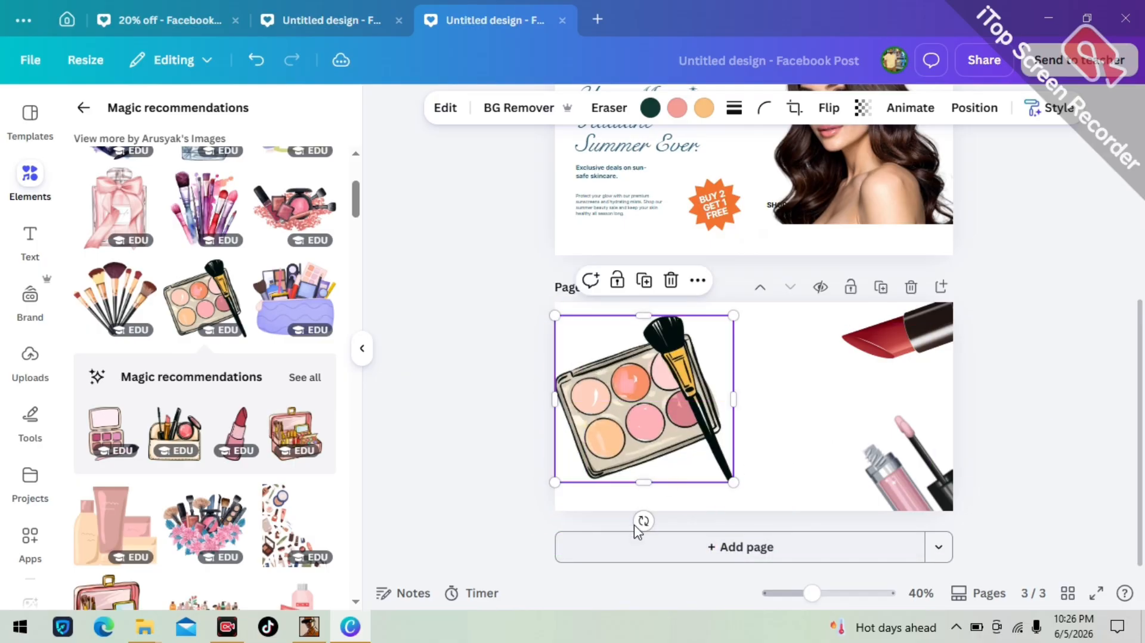
pyautogui.moveTo(643, 521); pyautogui.dragTo(570, 555)
pyautogui.moveTo(646, 428); pyautogui.dragTo(614, 504)
pyautogui.click(514, 345)
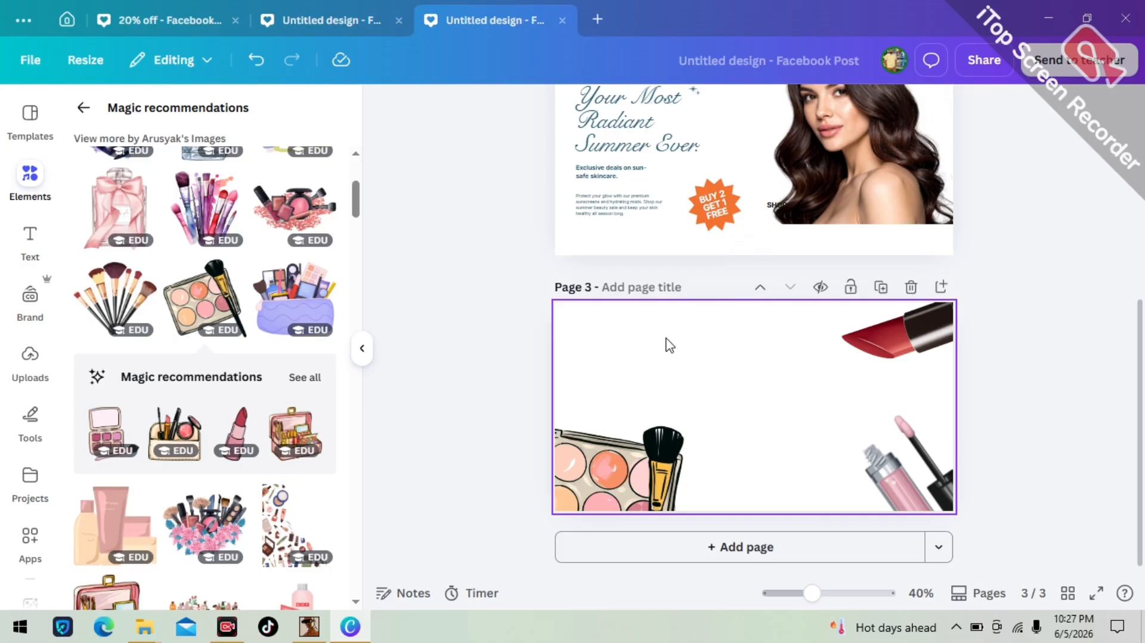
# Add a default heading text box to the middle of page 3
pyautogui.click(35, 245)
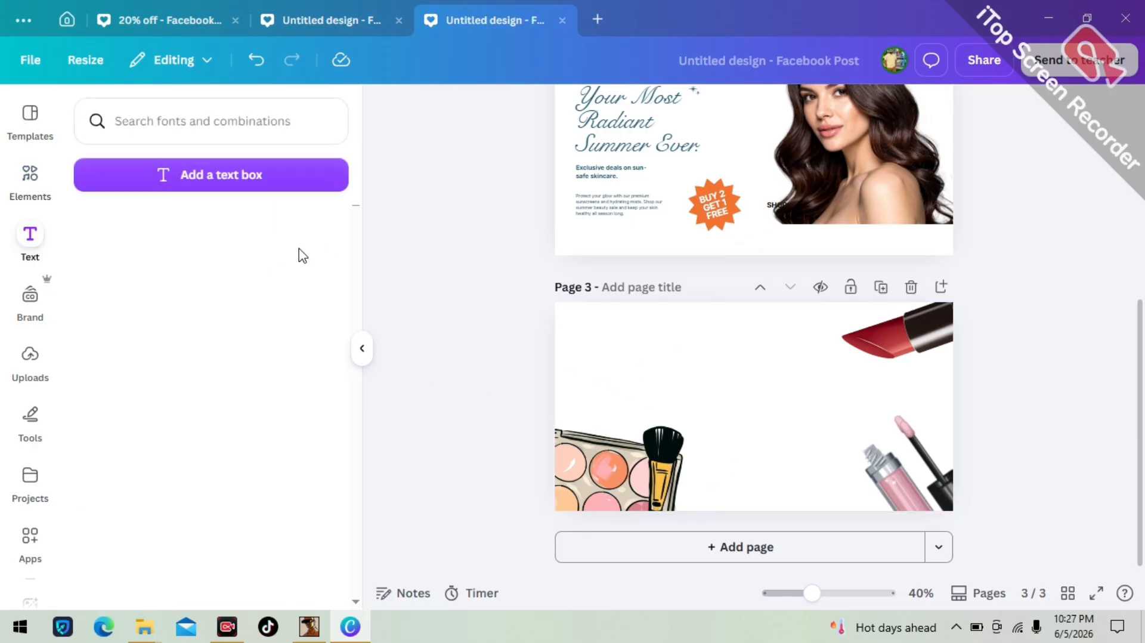
pyautogui.click(148, 331)
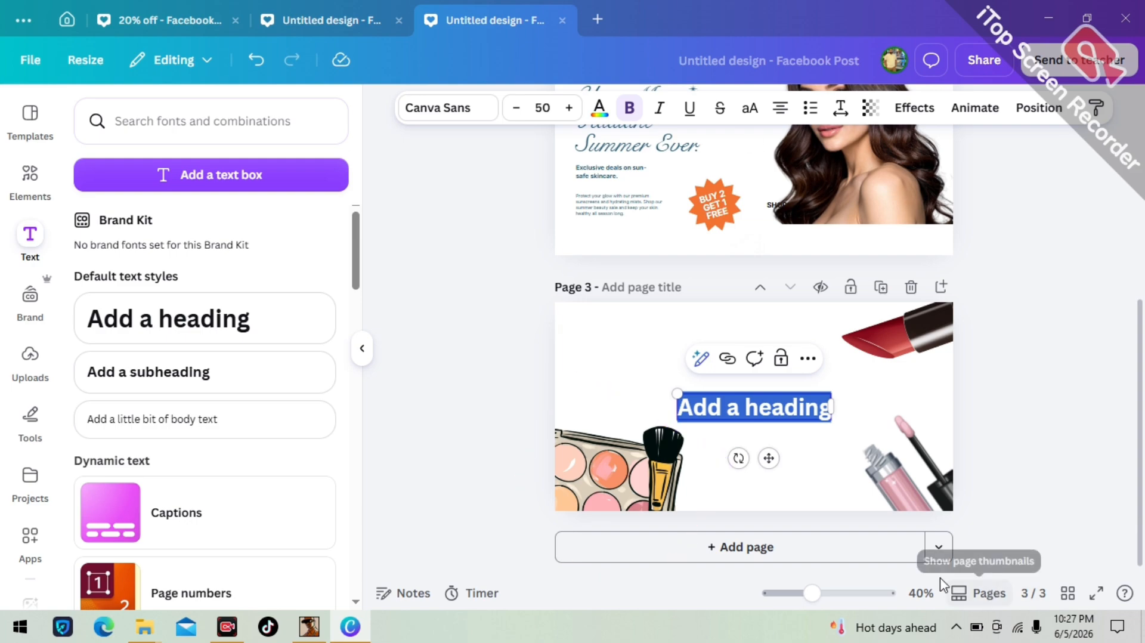
pyautogui.click(787, 401)
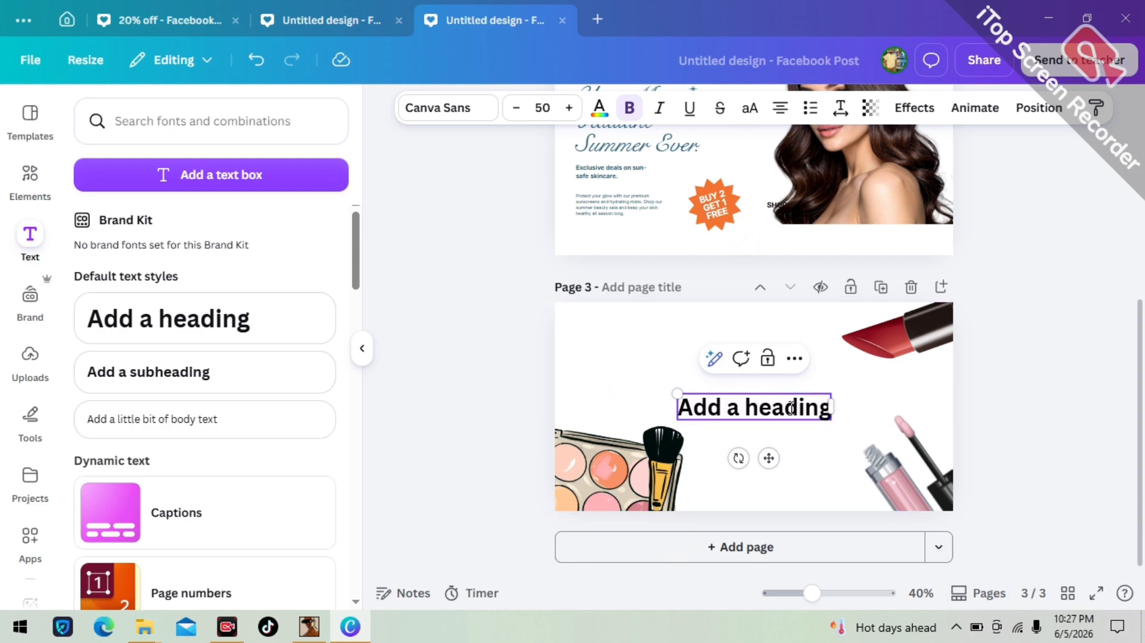
pyautogui.moveTo(816, 410); pyautogui.dragTo(818, 440)
# Replace the heading's placeholder text with "huda brand"
pyautogui.doubleClick(784, 405)
pyautogui.press('BackSpace')
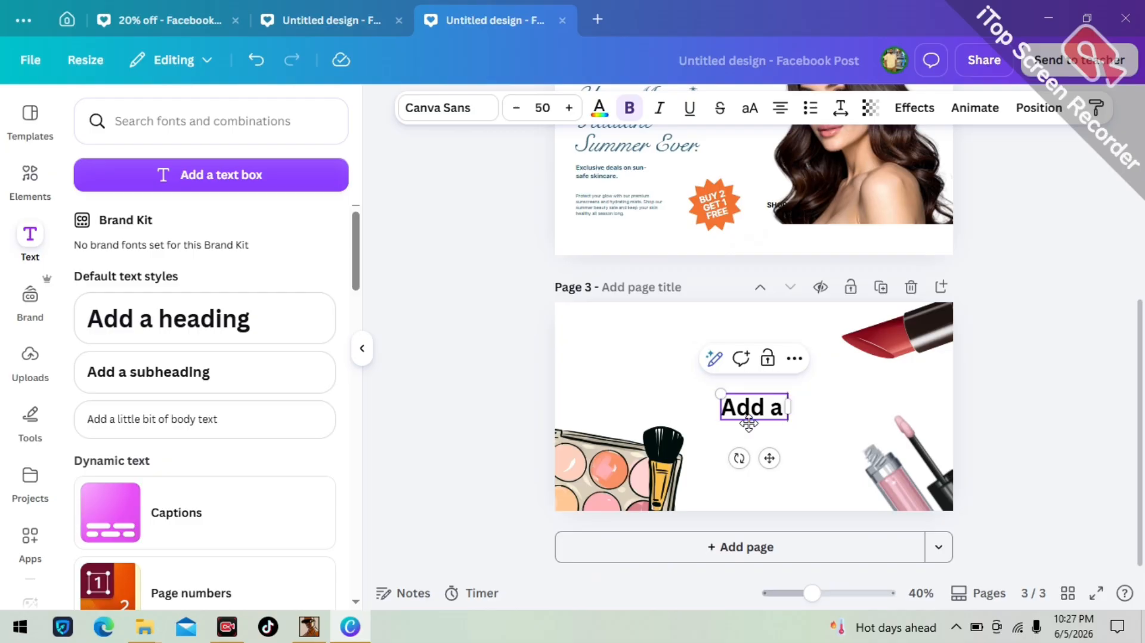
pyautogui.doubleClick(777, 405)
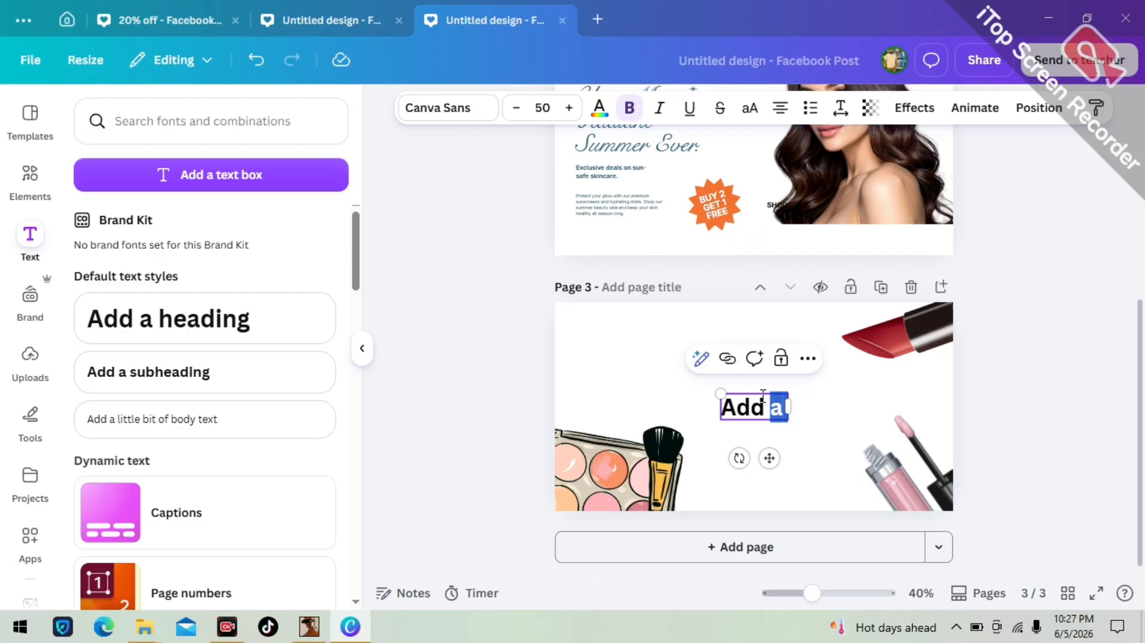
pyautogui.press('BackSpace')
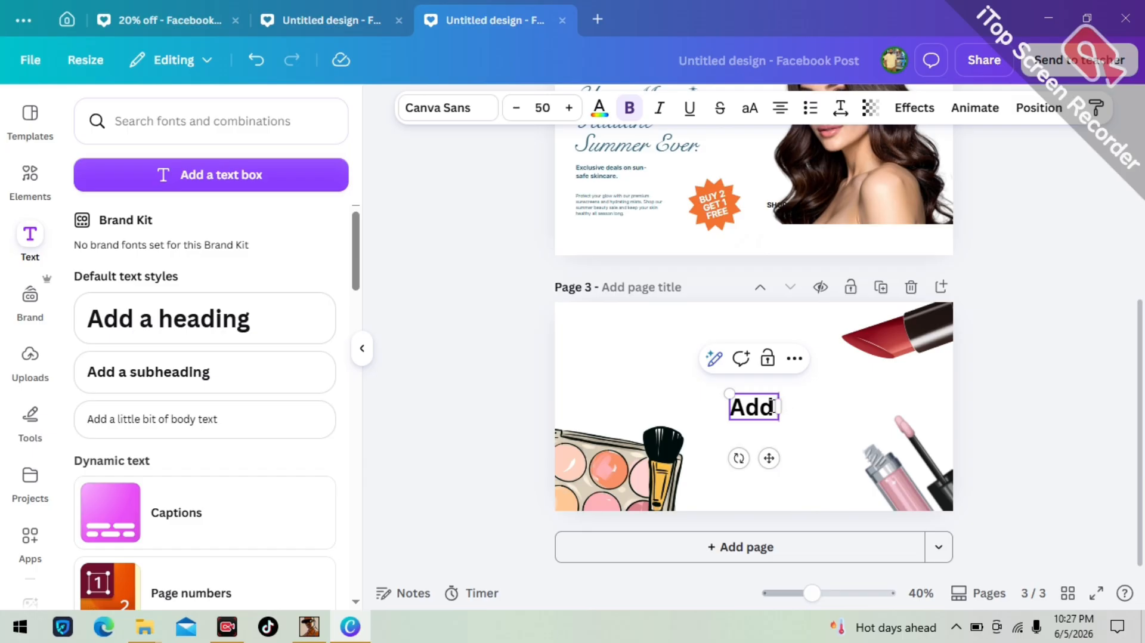
pyautogui.press('BackSpace')
pyautogui.press('BackSpace')
pyautogui.press('BackSpace')
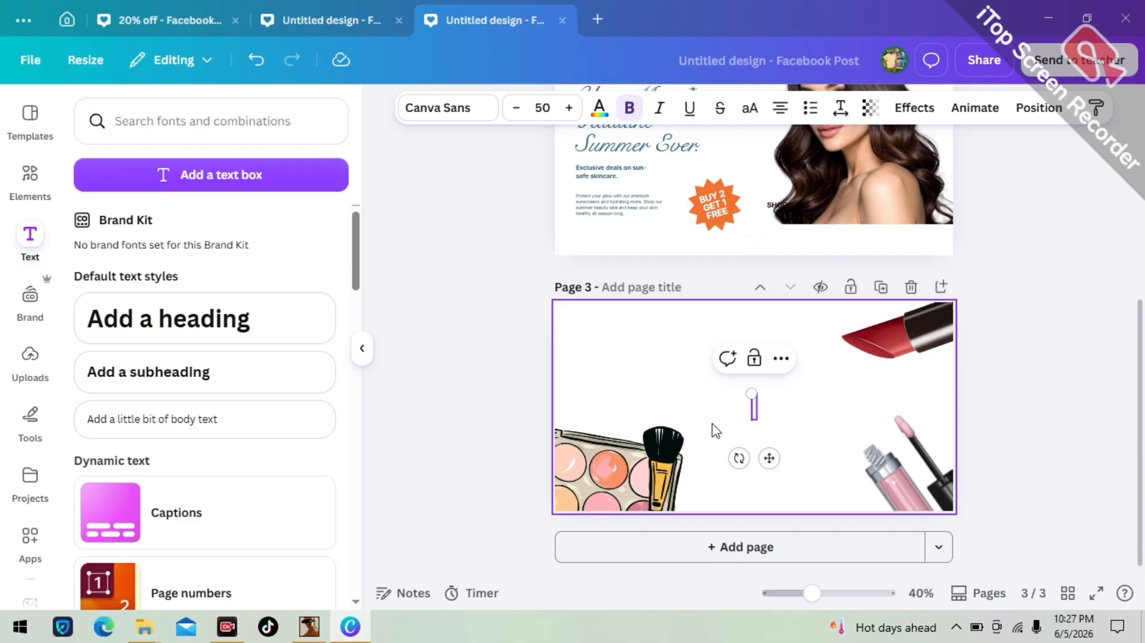
pyautogui.write('hud')
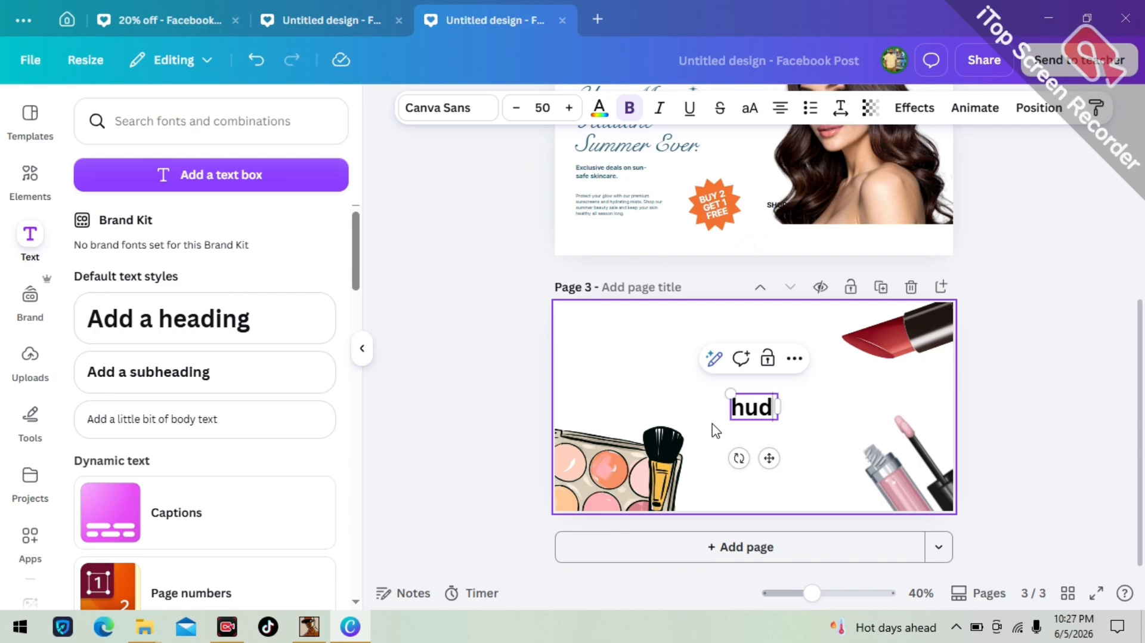
pyautogui.write('a bra')
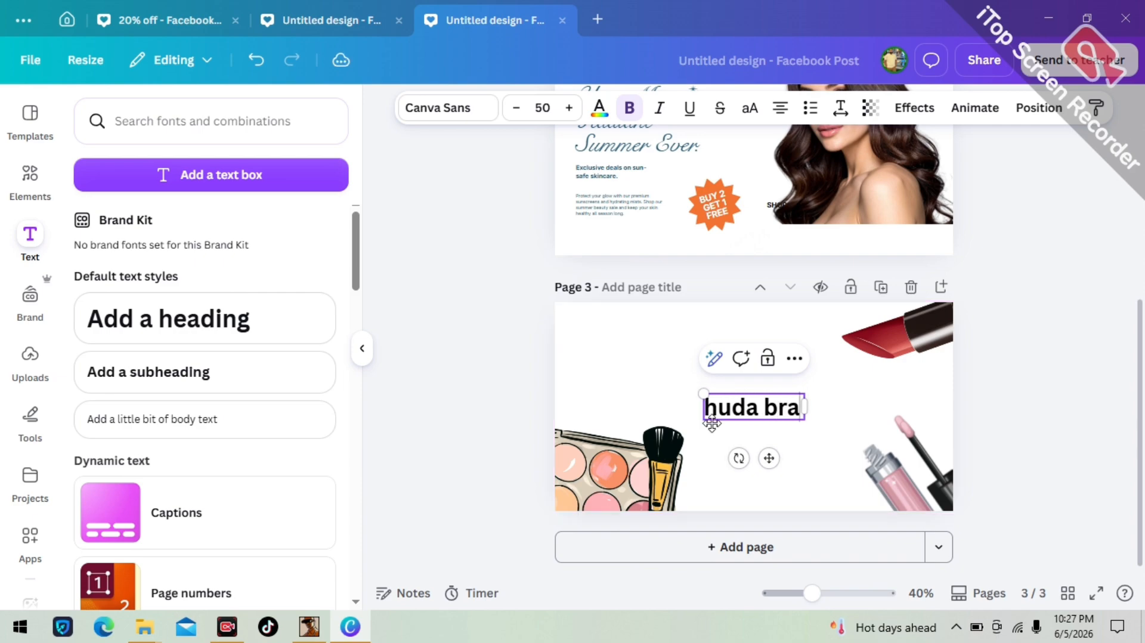
pyautogui.write('nd')
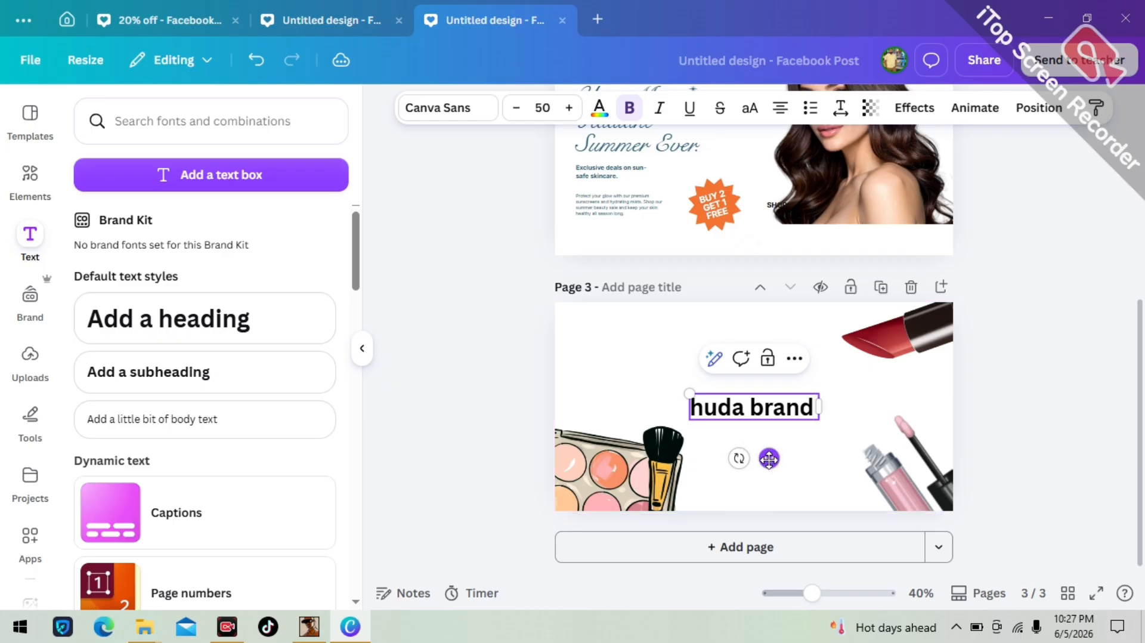
# Enlarge the "huda brand" heading to about size 79.8 and position it near the center of page 3
pyautogui.moveTo(769, 459); pyautogui.dragTo(758, 419)
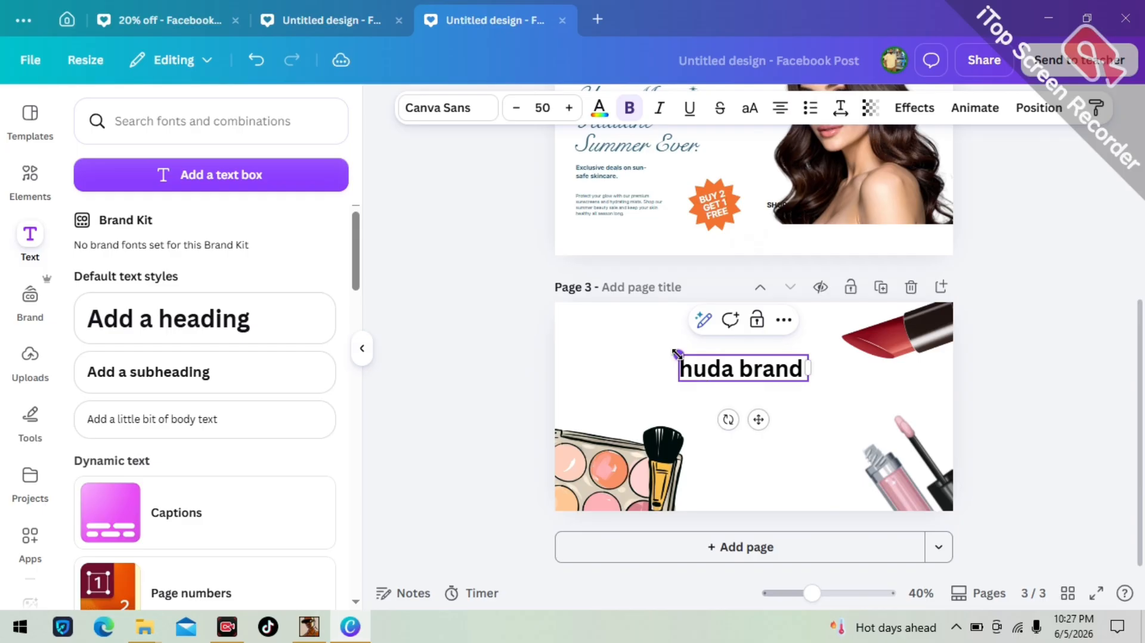
pyautogui.moveTo(653, 339); pyautogui.dragTo(600, 337)
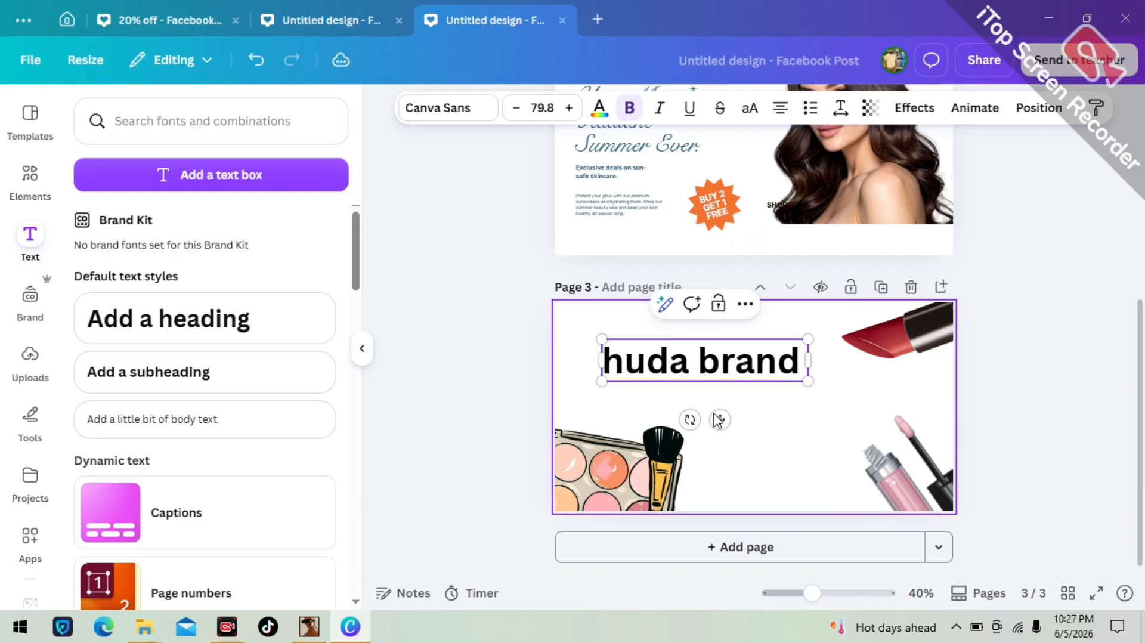
pyautogui.moveTo(720, 418); pyautogui.dragTo(777, 445)
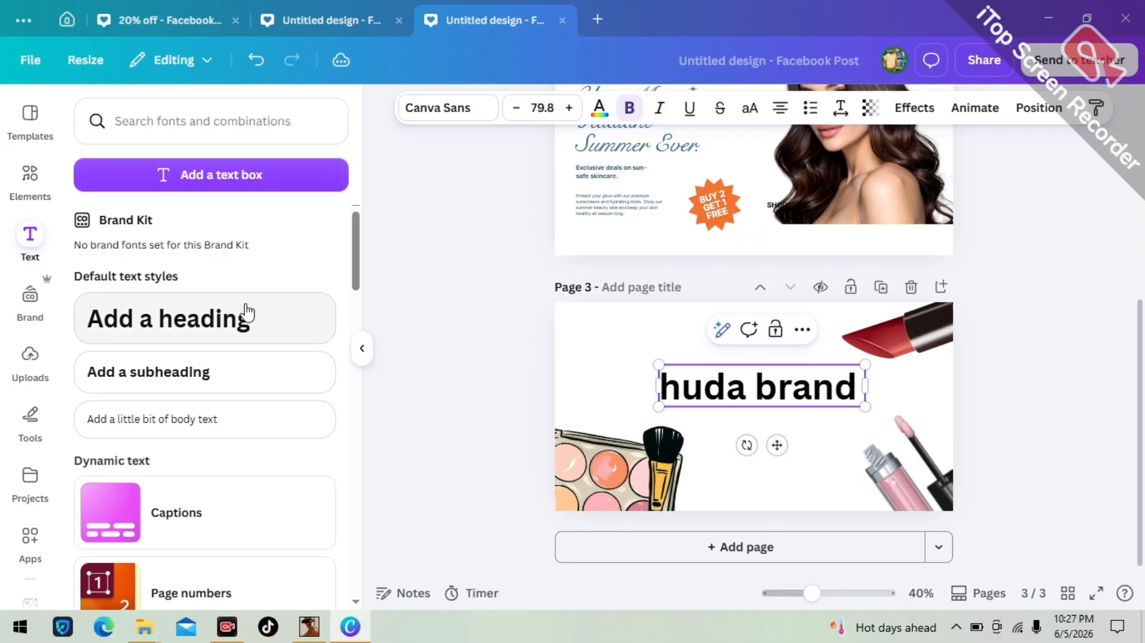
# Add a second heading reading "rz collection" directly beneath "huda brand" on page 3
pyautogui.moveTo(388, 409); pyautogui.dragTo(732, 414)
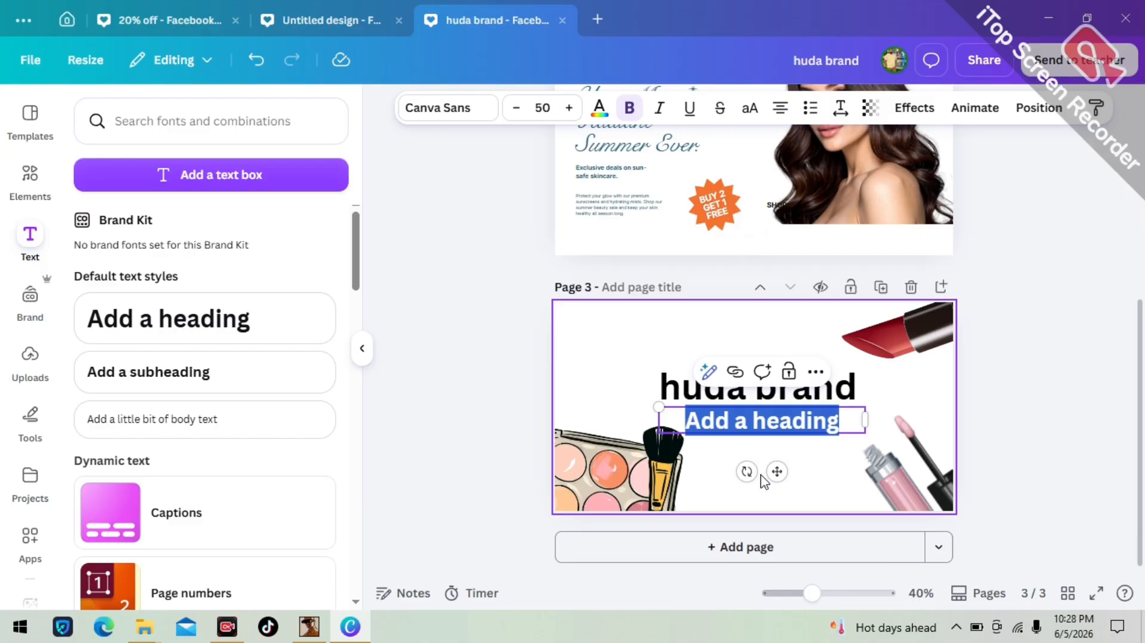
pyautogui.write('rz co')
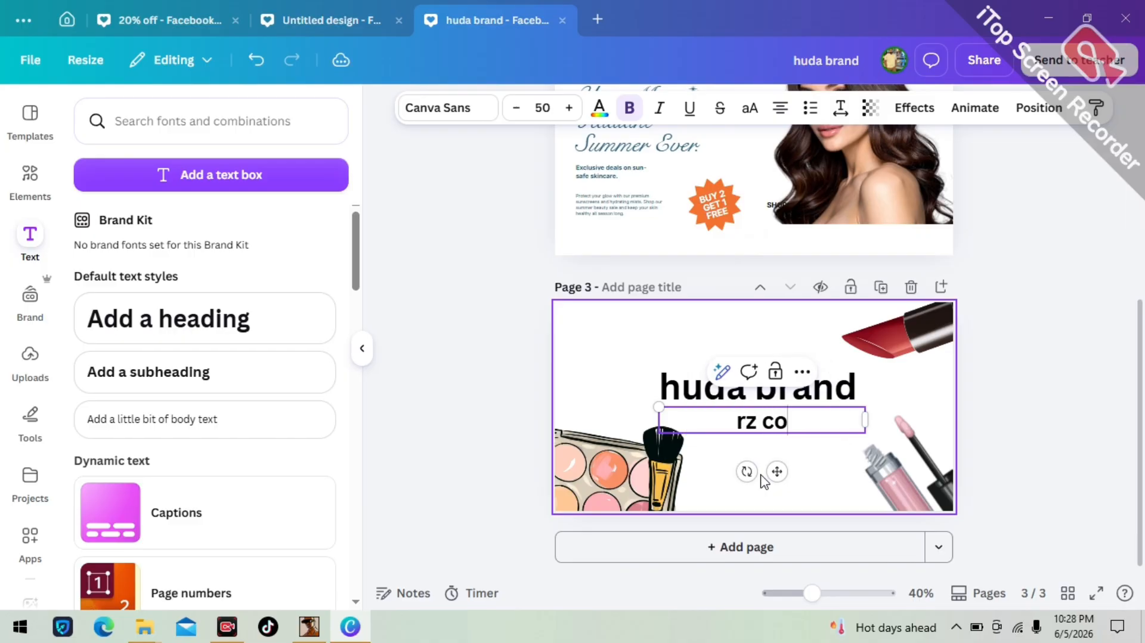
pyautogui.write('llect')
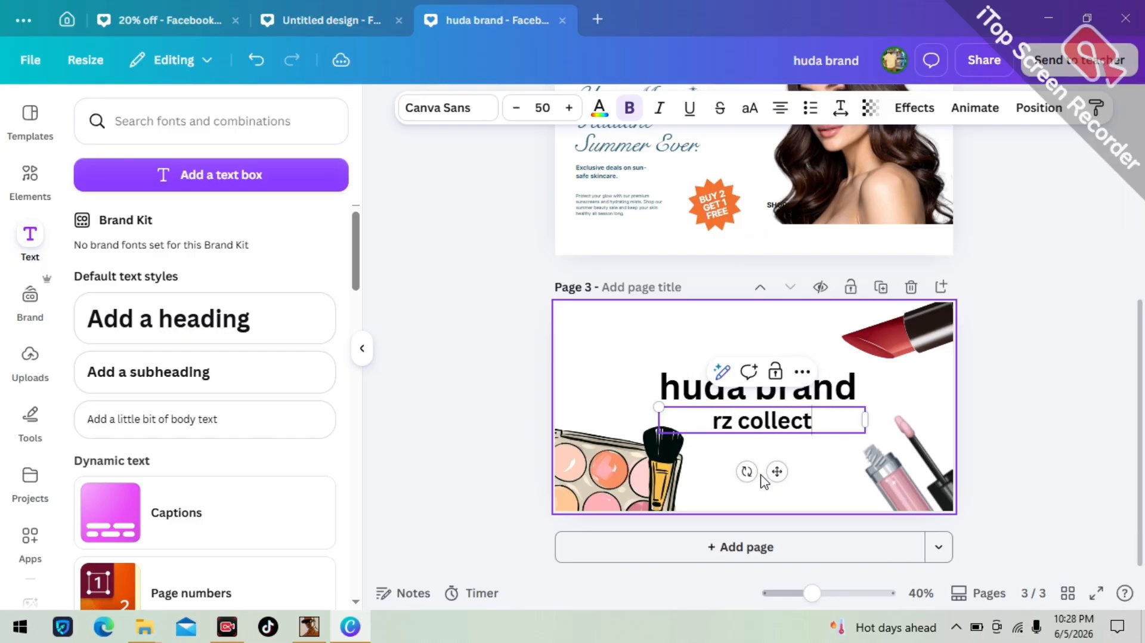
pyautogui.write('ion')
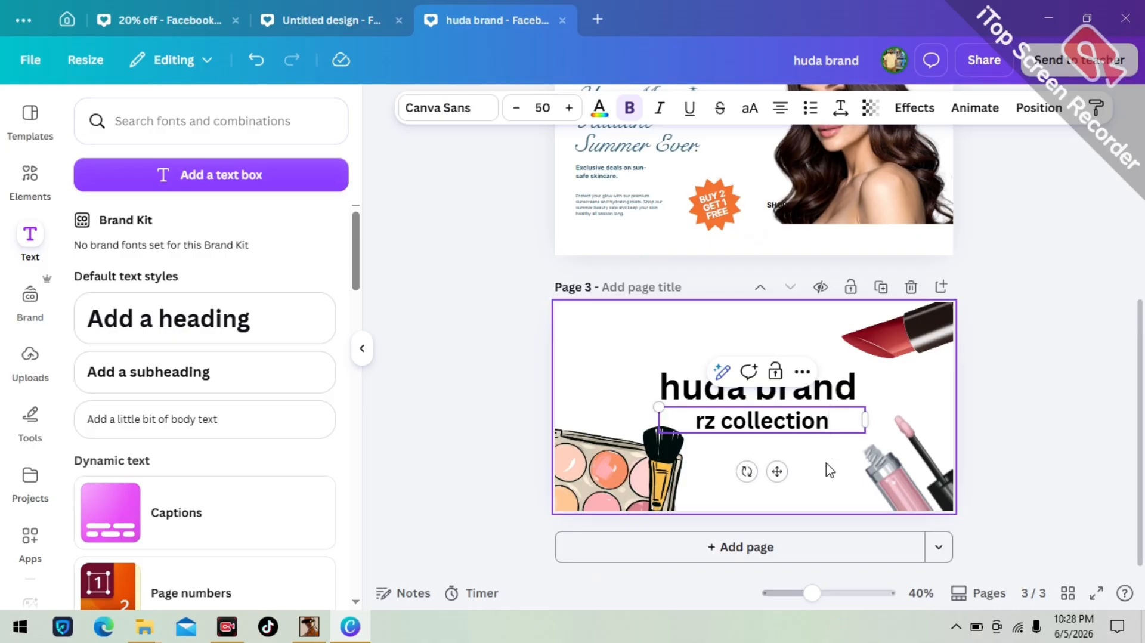
pyautogui.click(682, 351)
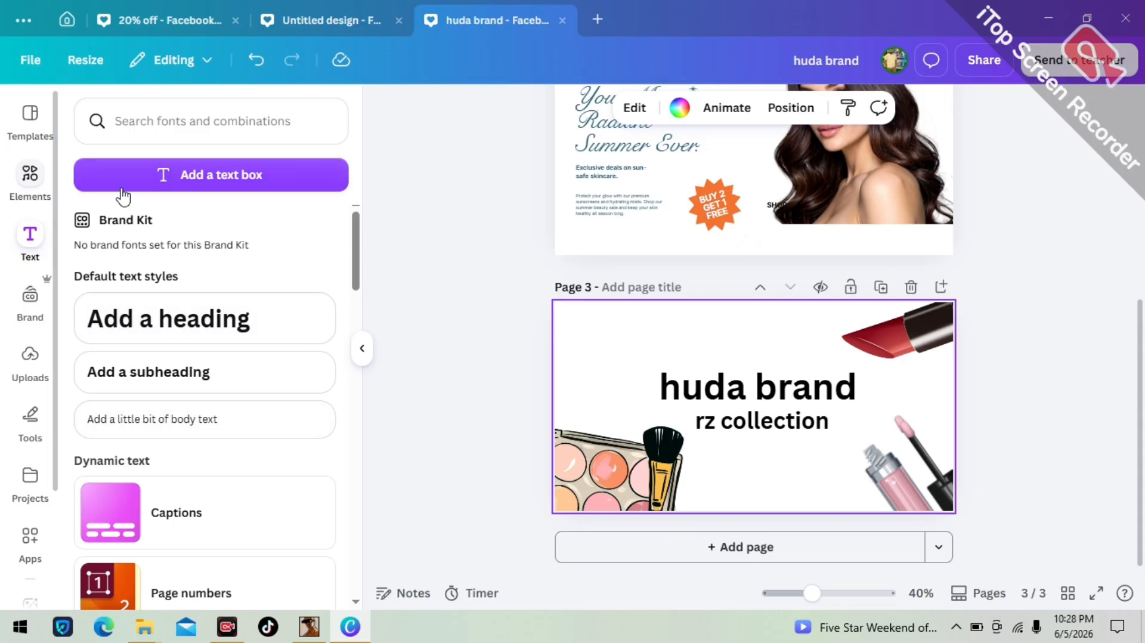
# Search the elements for "thinking bubble" and add the first cloud-shaped thought bubble graphic to page 3
pyautogui.click(30, 180)
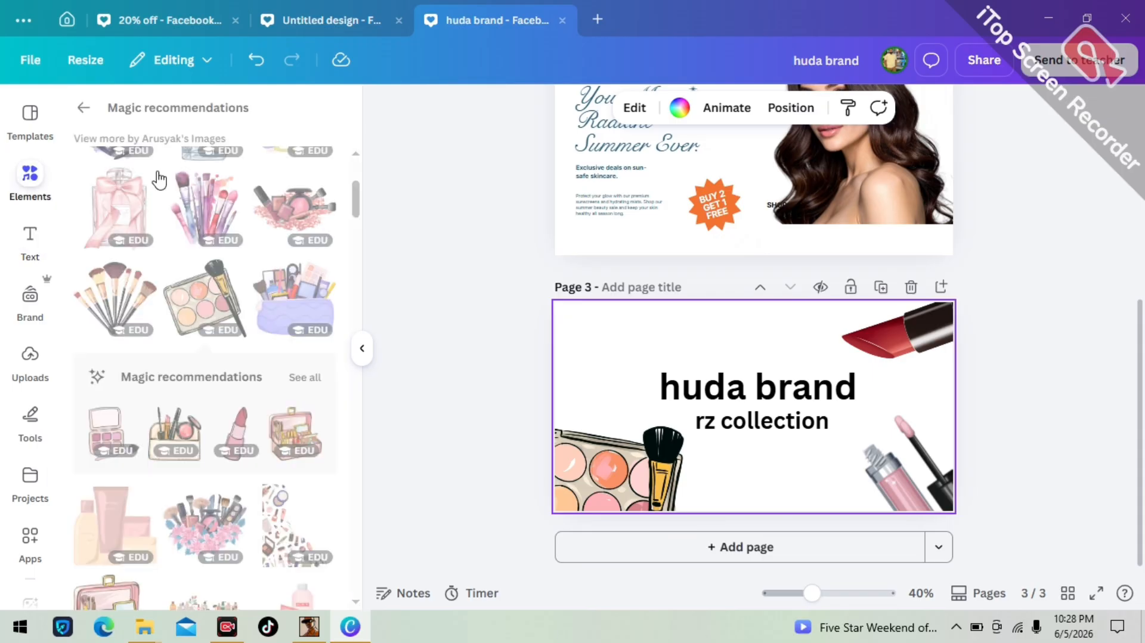
pyautogui.click(49, 176)
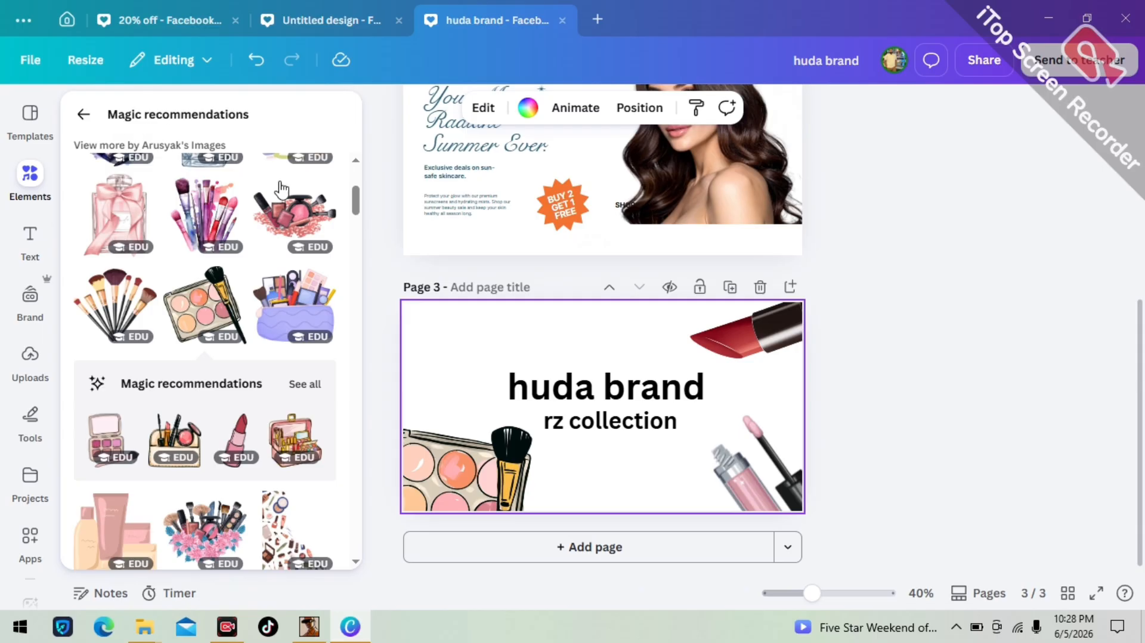
pyautogui.scroll(4, 316, 222)
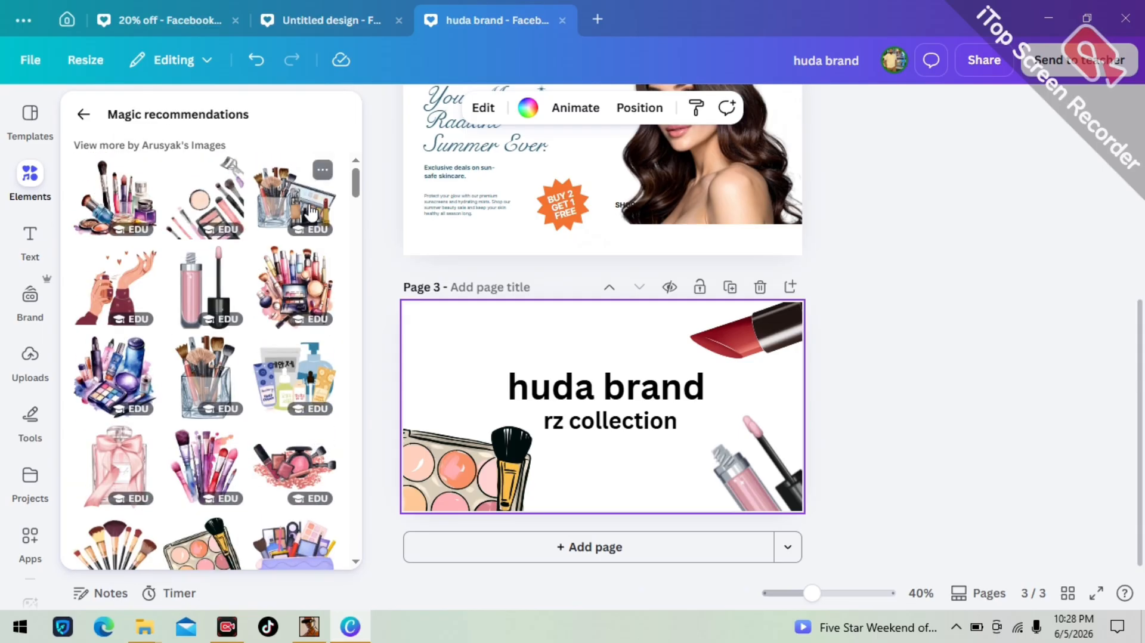
pyautogui.click(209, 146)
pyautogui.click(146, 220)
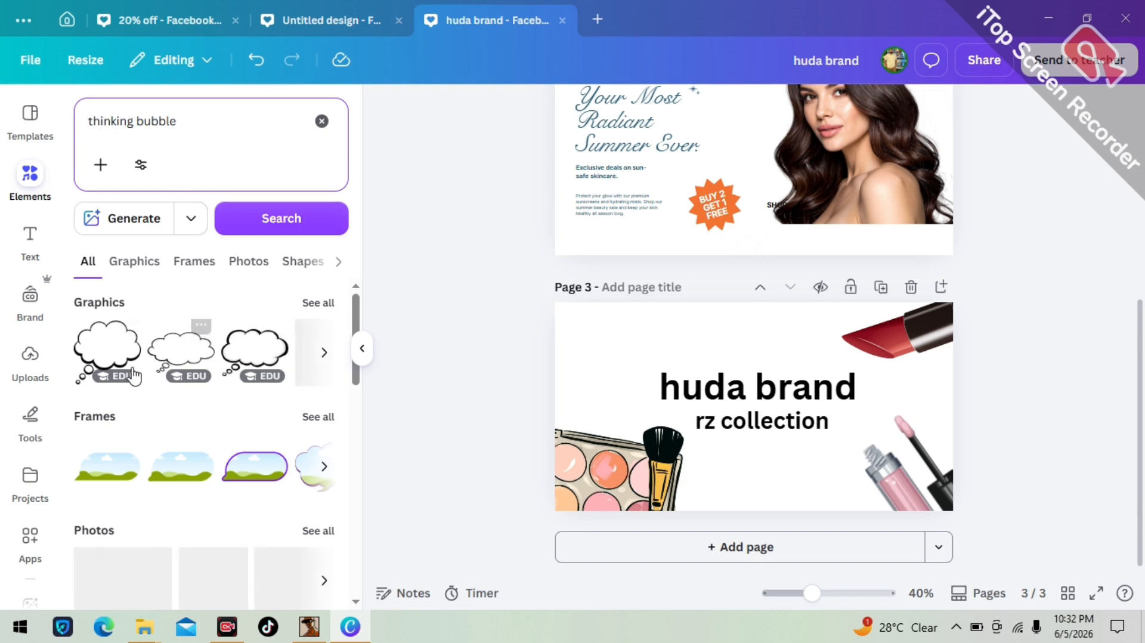
pyautogui.click(99, 364)
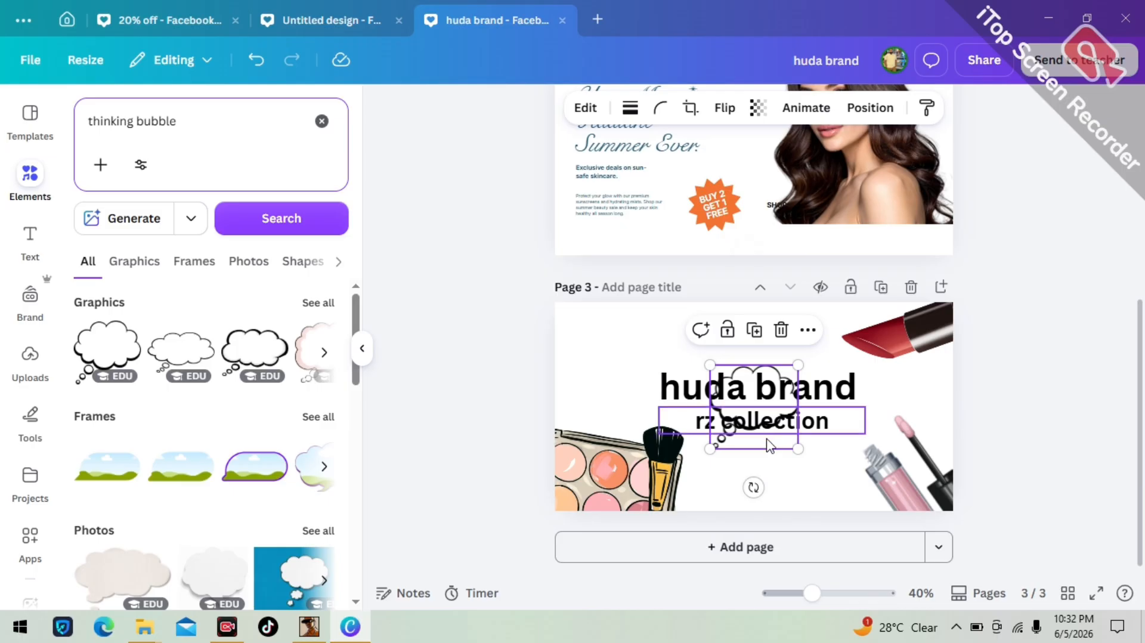
# Place the thought bubble in the upper-left corner of page 3, tilted clockwise and slightly enlarged
pyautogui.moveTo(741, 442); pyautogui.dragTo(627, 389)
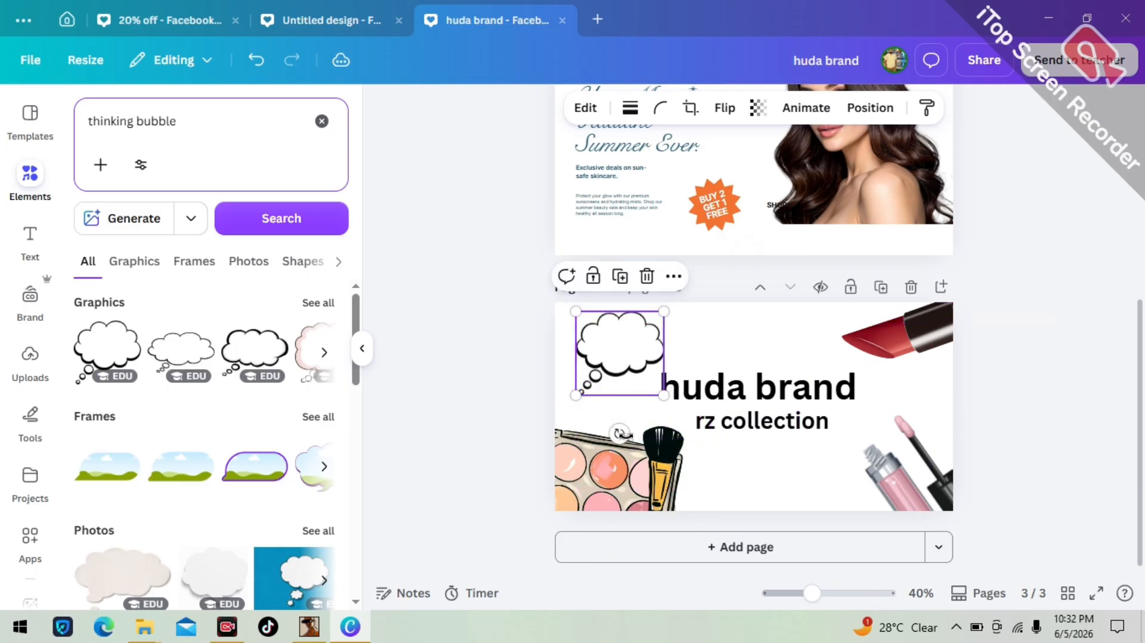
pyautogui.moveTo(620, 434); pyautogui.dragTo(583, 441)
pyautogui.moveTo(645, 404); pyautogui.dragTo(653, 432)
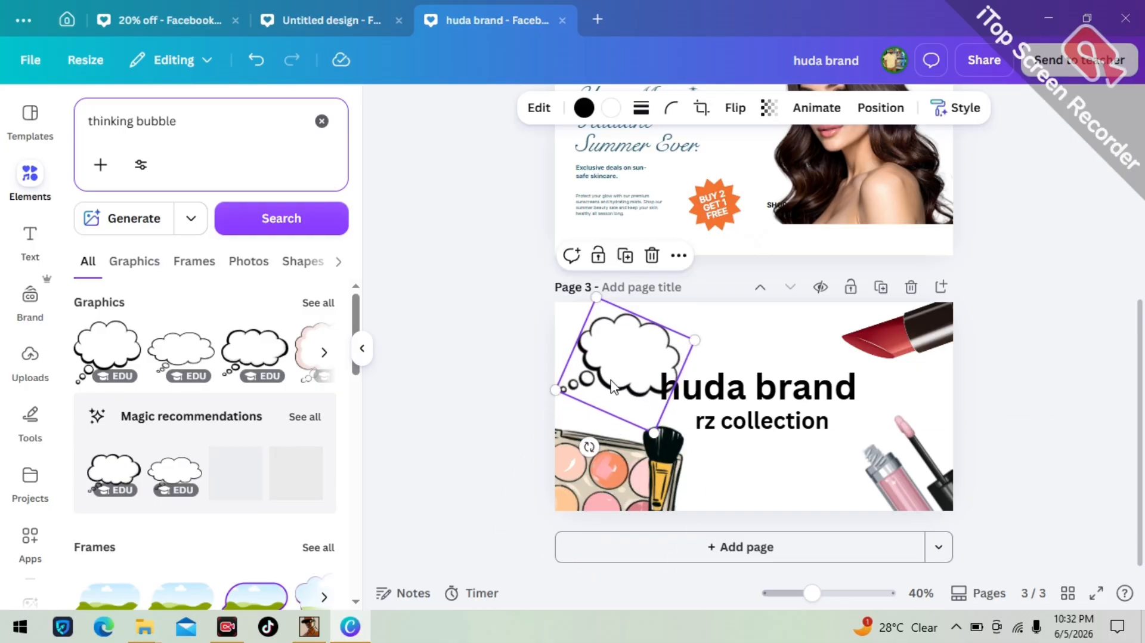
pyautogui.moveTo(616, 379); pyautogui.dragTo(594, 370)
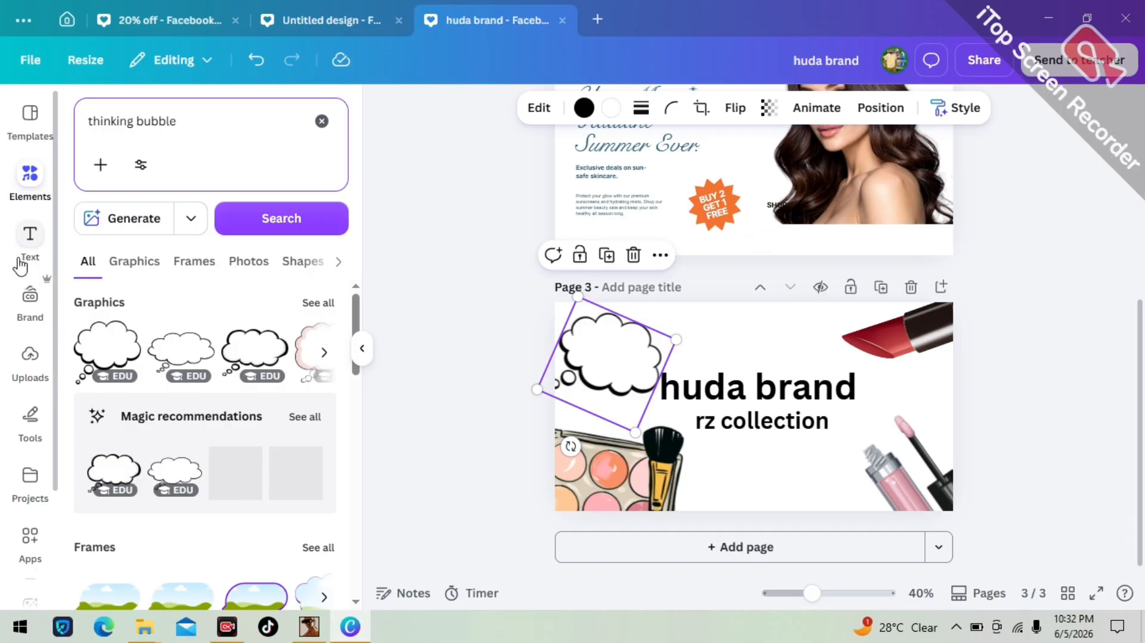
# Add a plain paragraph text box and a default heading to page 3
pyautogui.click(31, 241)
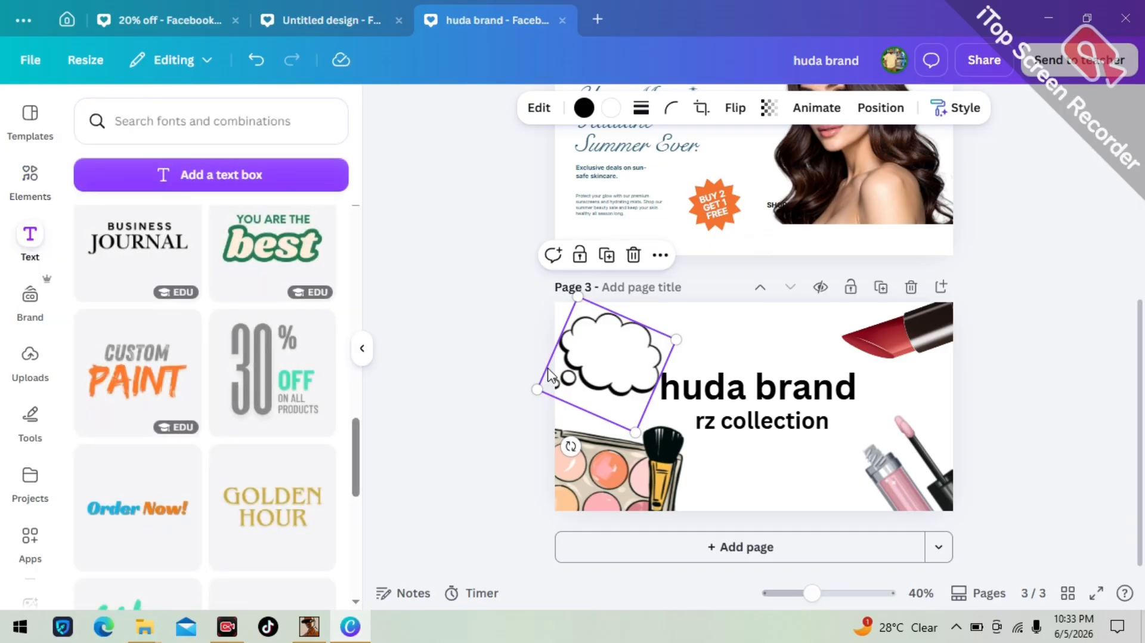
pyautogui.click(30, 239)
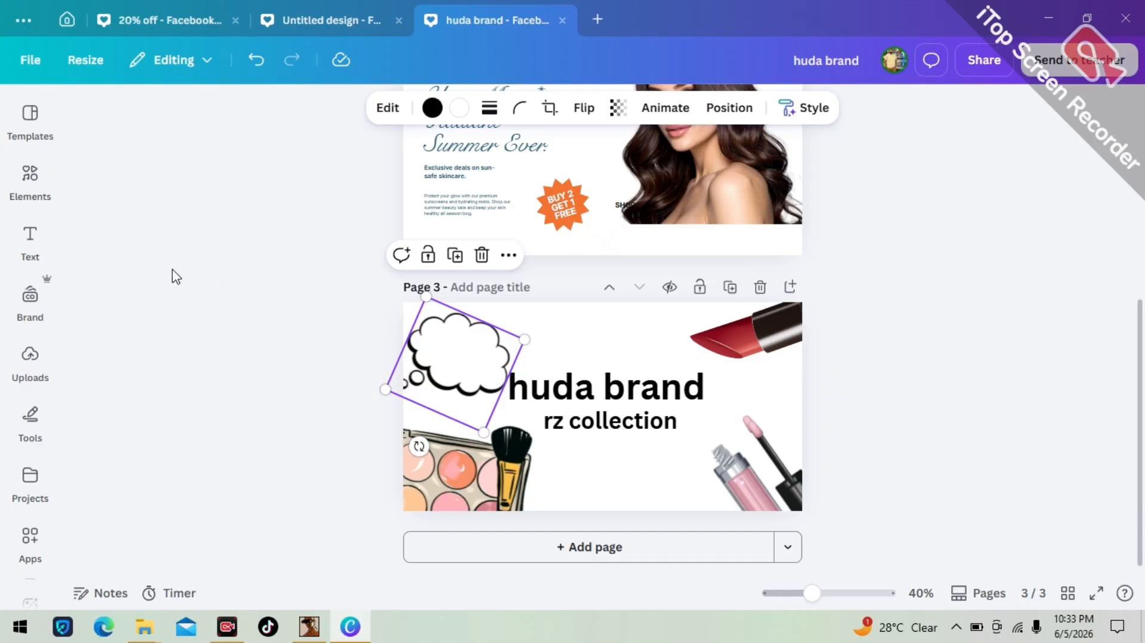
pyautogui.click(31, 241)
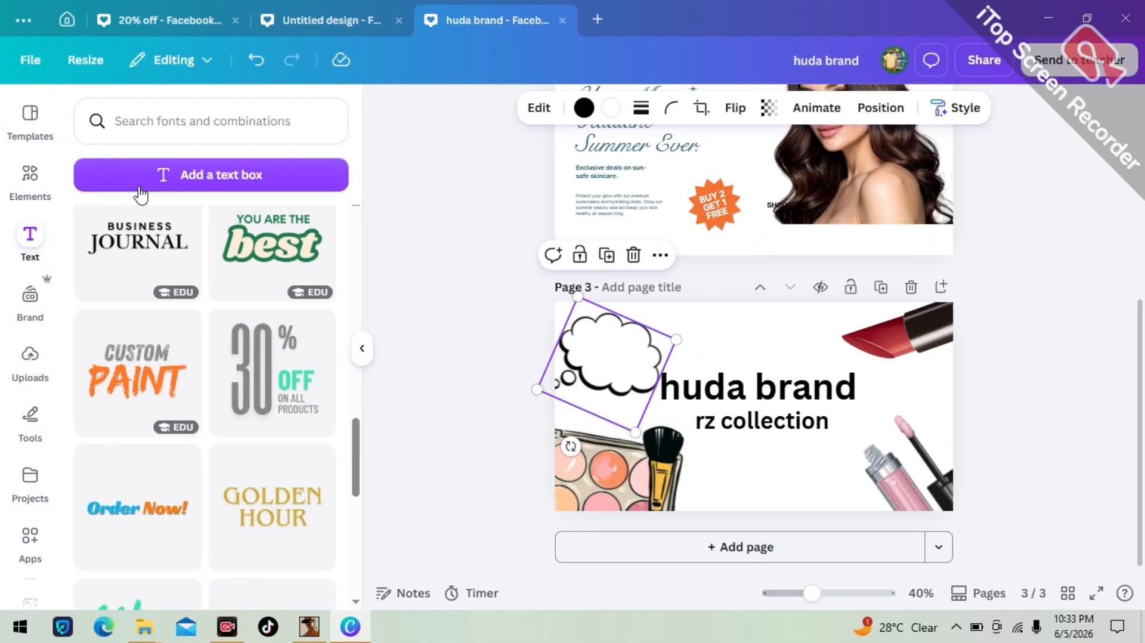
pyautogui.click(166, 176)
pyautogui.scroll(10, 244, 382)
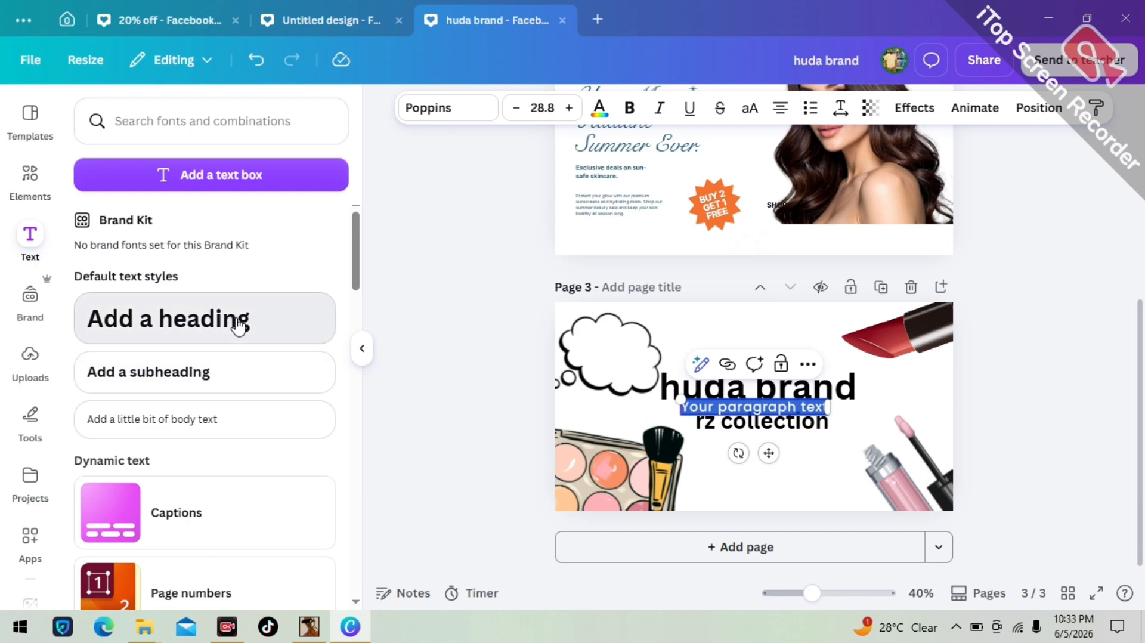
pyautogui.click(238, 322)
pyautogui.click(621, 373)
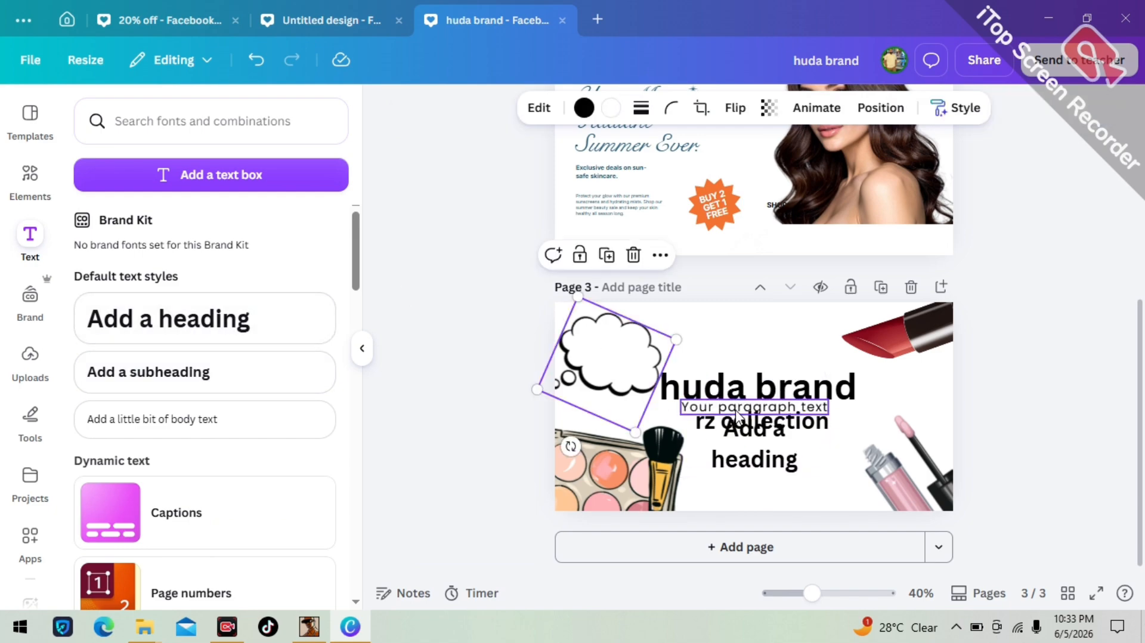
# Move the paragraph text box onto the thought bubble and replace its text with "40 % off"
pyautogui.moveTo(738, 415); pyautogui.dragTo(639, 375)
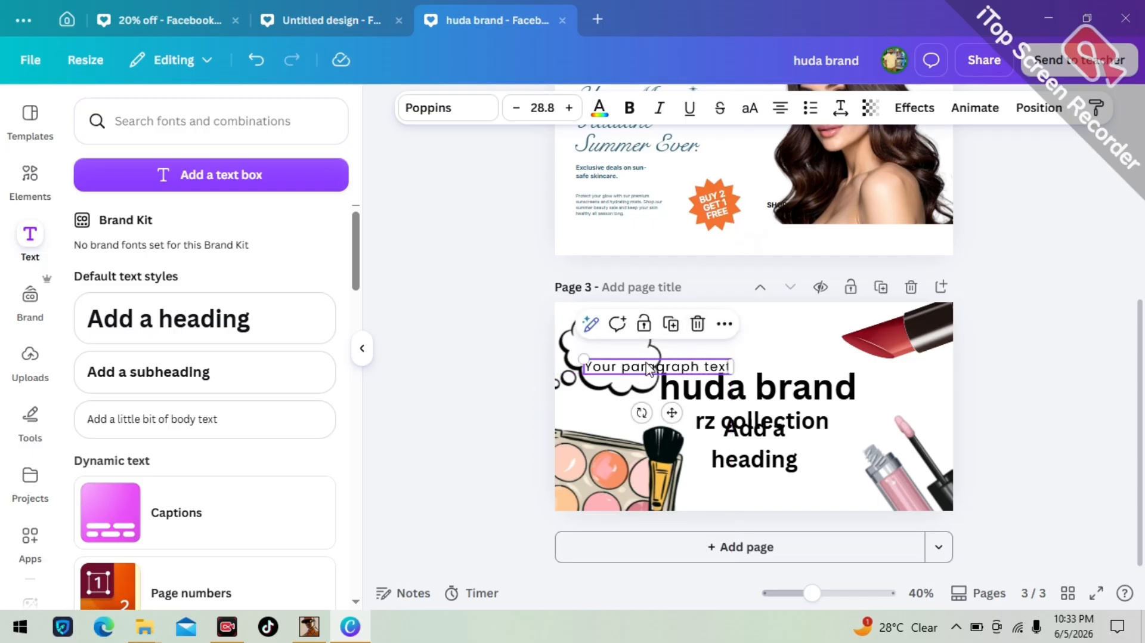
pyautogui.moveTo(647, 364); pyautogui.dragTo(625, 352)
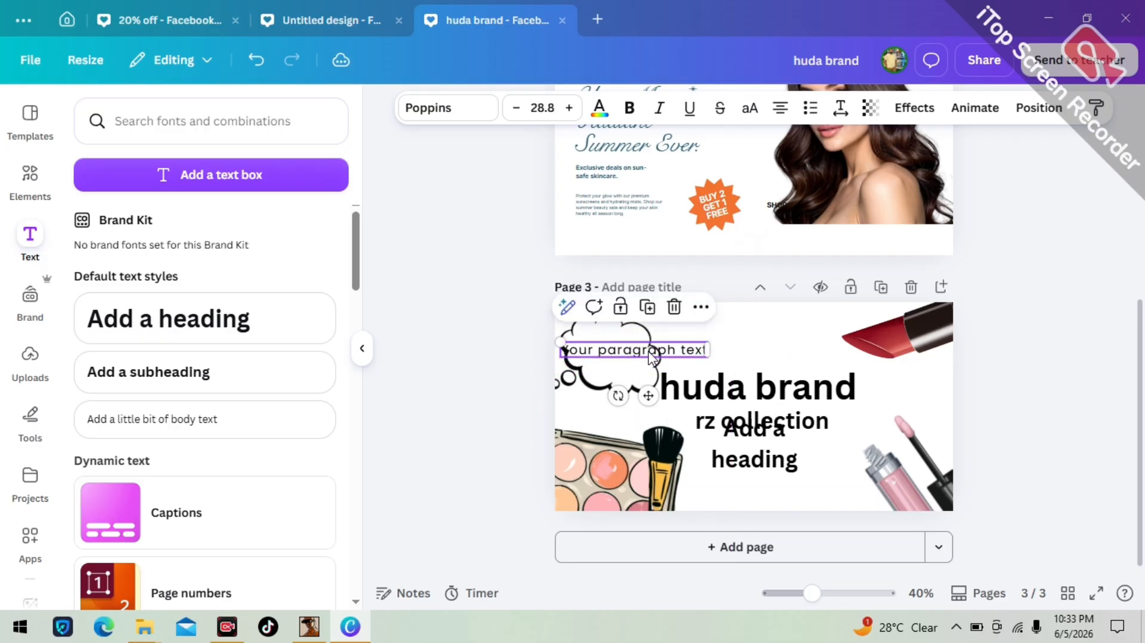
pyautogui.doubleClick(651, 355)
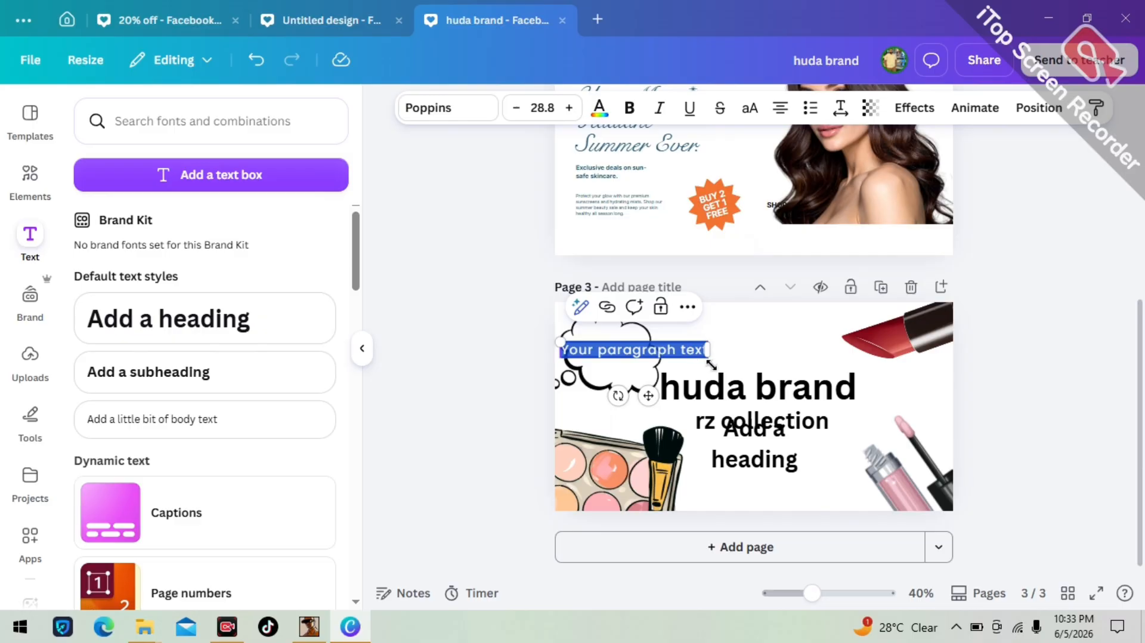
pyautogui.write('4')
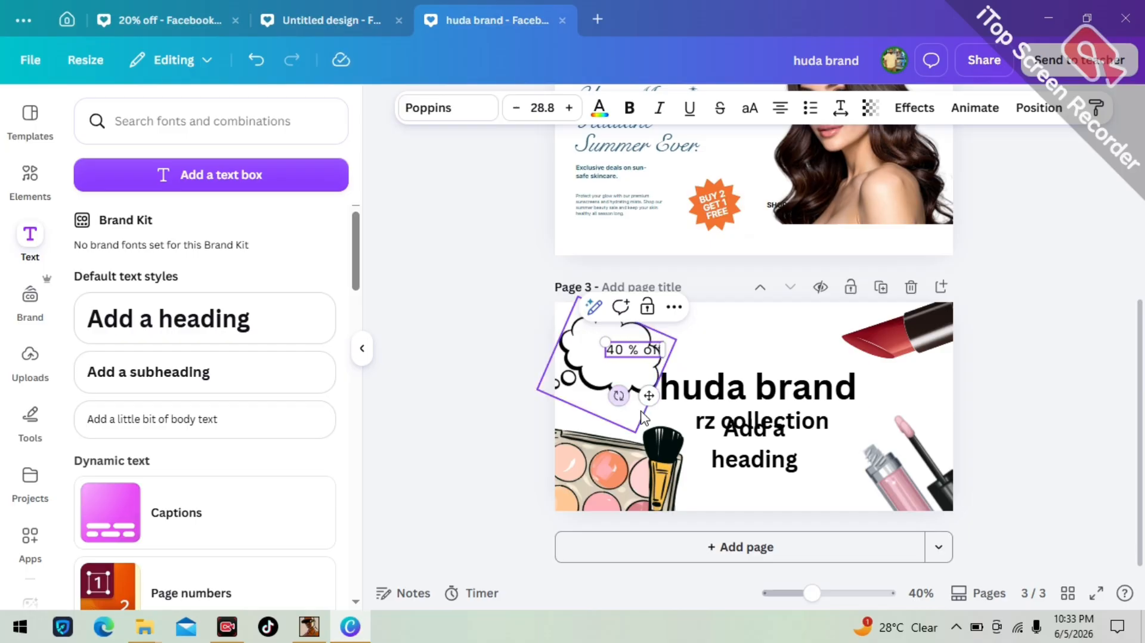
# Enlarge "40 % off" to about size 43.3 and tilt it clockwise to fit inside the thought bubble
pyautogui.moveTo(640, 393); pyautogui.dragTo(632, 396)
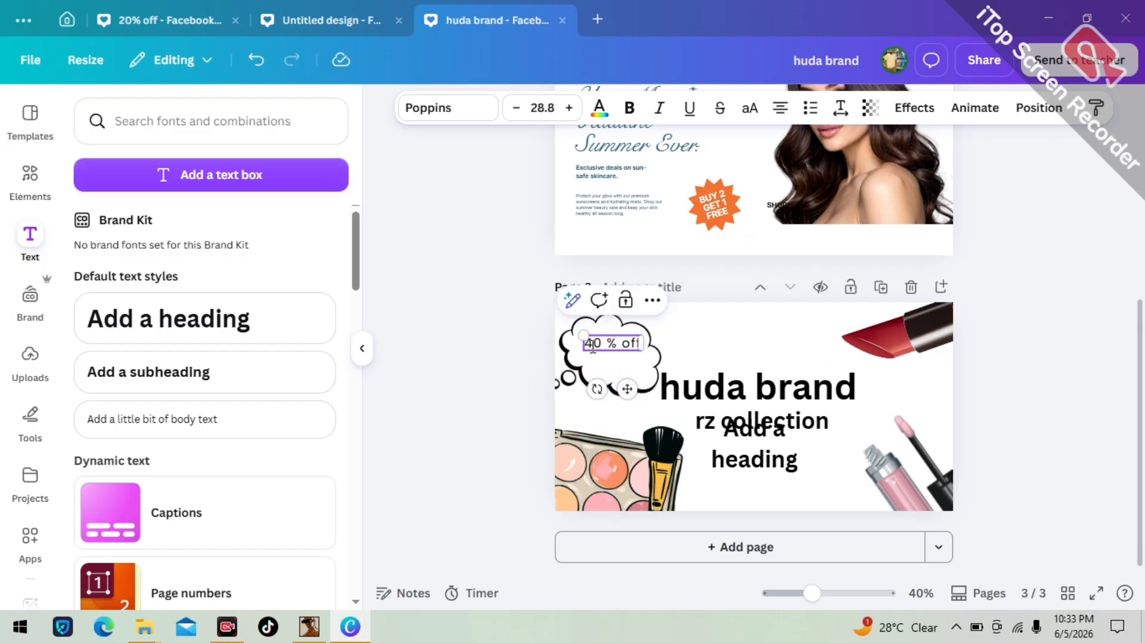
pyautogui.moveTo(584, 333); pyautogui.dragTo(554, 327)
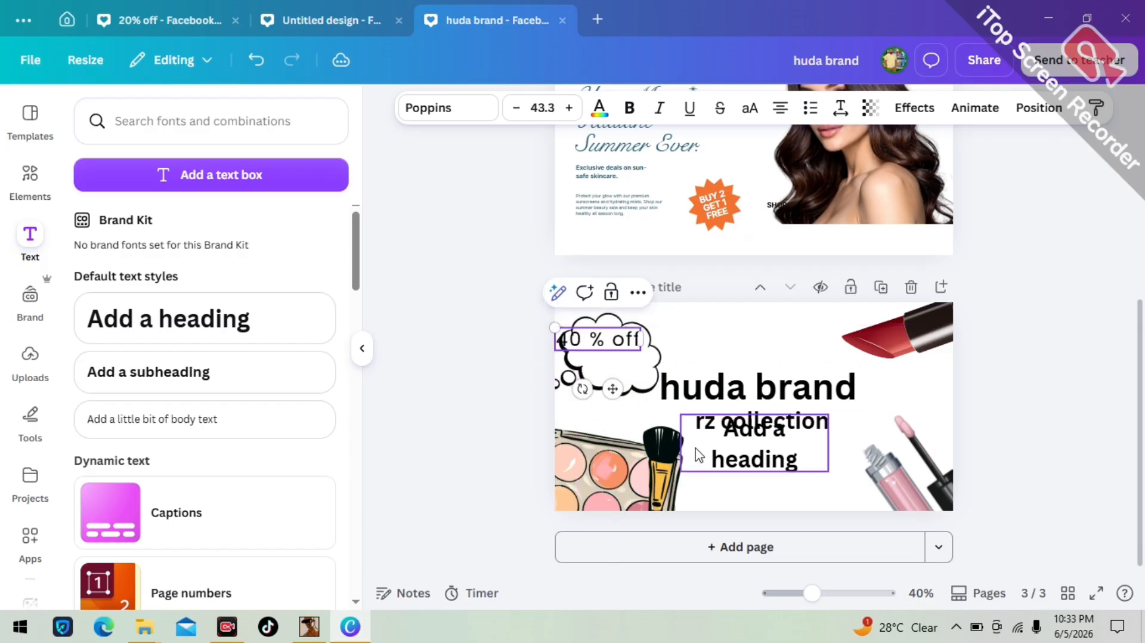
pyautogui.moveTo(614, 391)
pyautogui.mouseDown()
pyautogui.moveTo(634, 411)
pyautogui.moveTo(621, 403)
pyautogui.moveTo(631, 433)
pyautogui.moveTo(594, 391)
pyautogui.mouseUp()
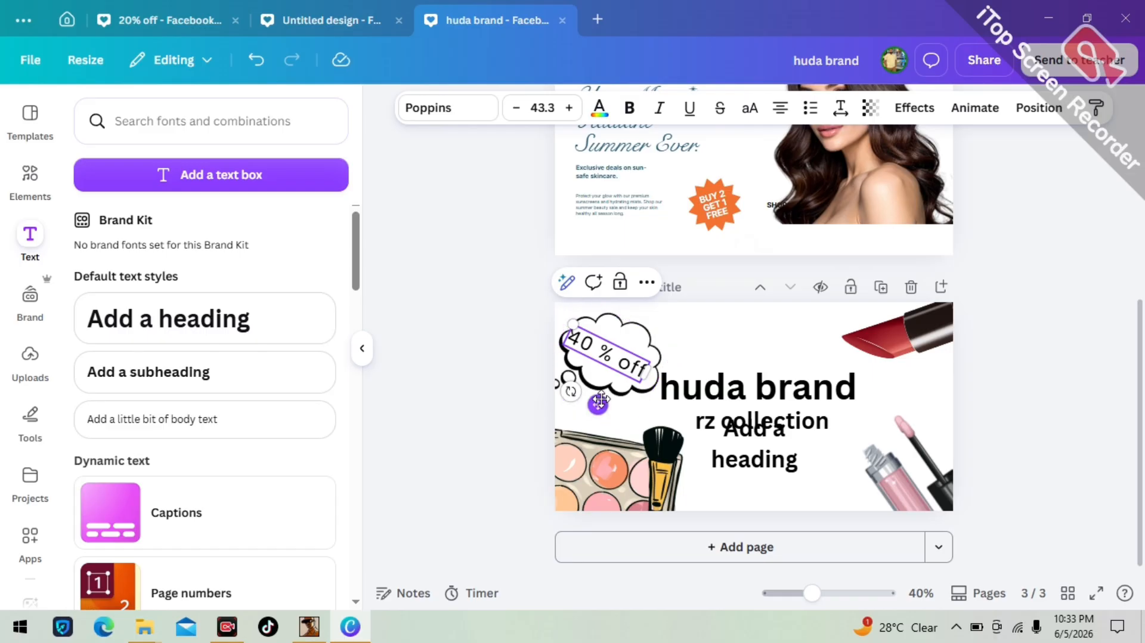
pyautogui.click(745, 345)
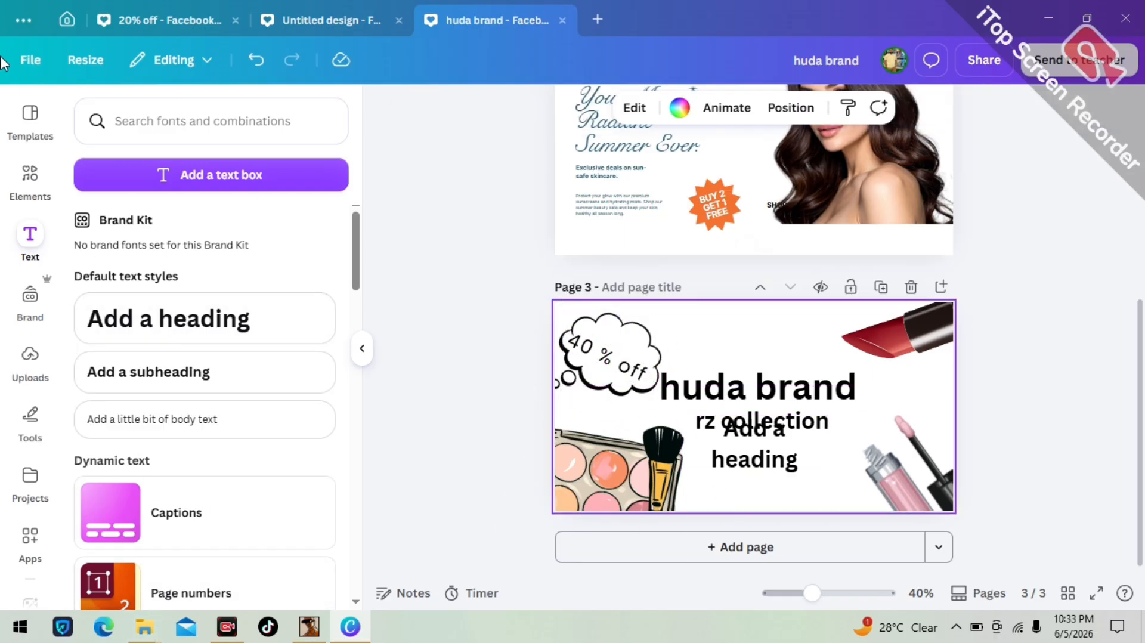
# Search the elements for "shipping" and limit the results to graphics
pyautogui.click(30, 175)
pyautogui.click(188, 122)
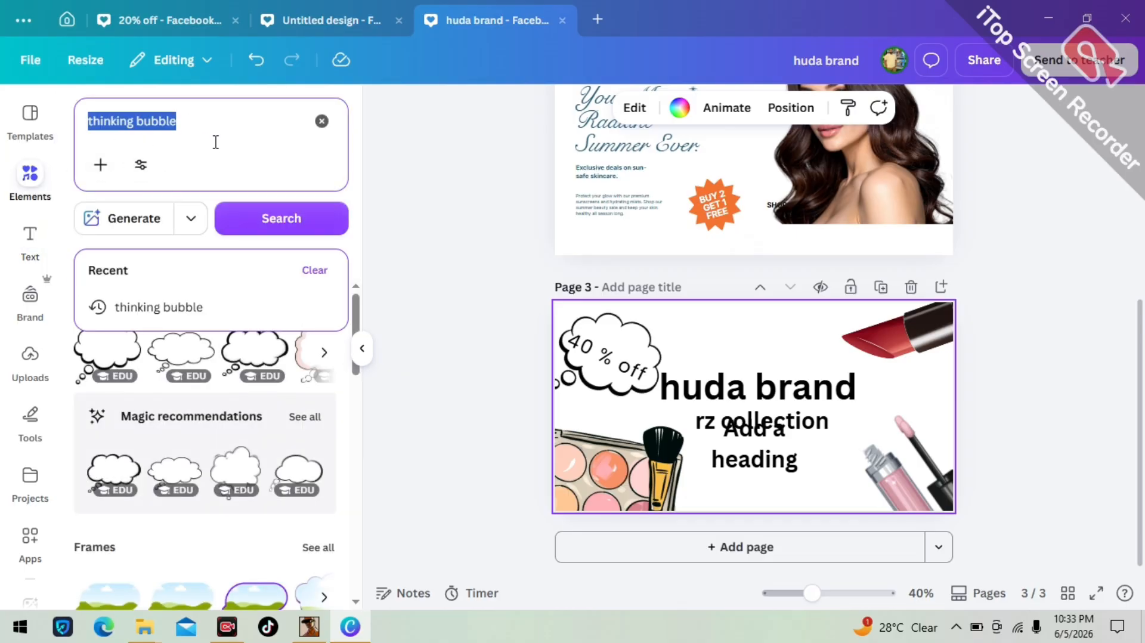
pyautogui.write('shippin')
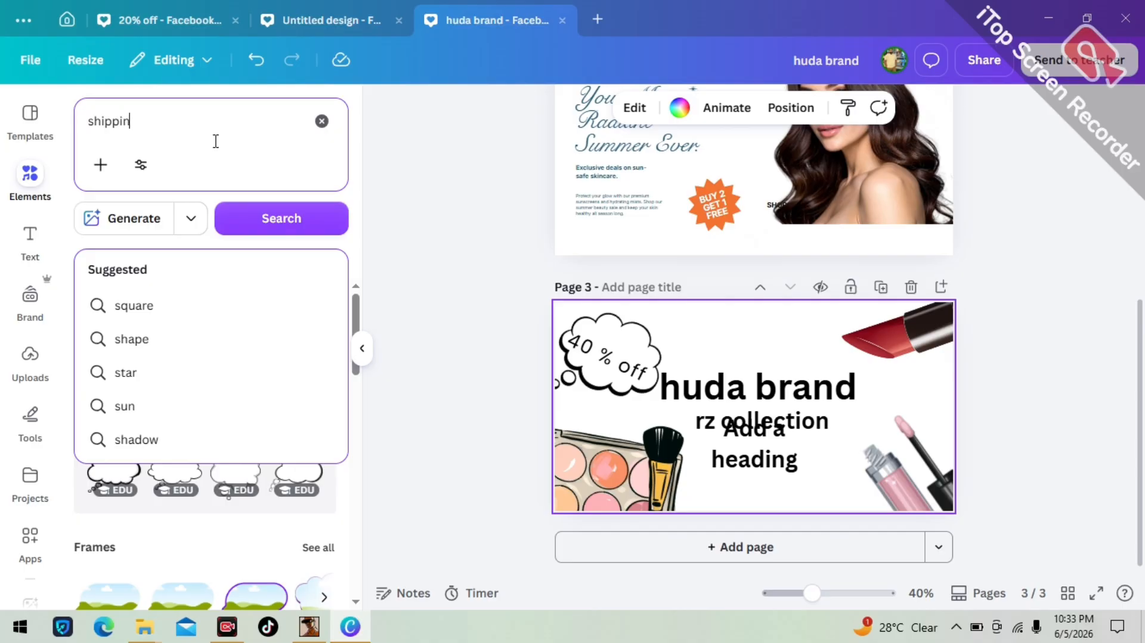
pyautogui.write('g')
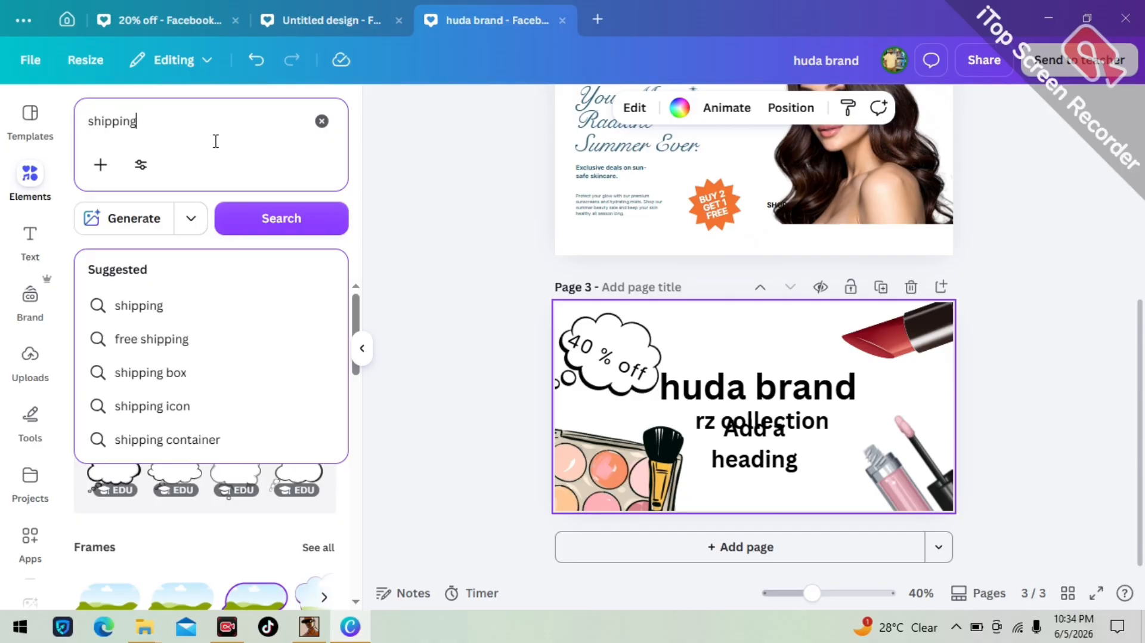
pyautogui.press('Return')
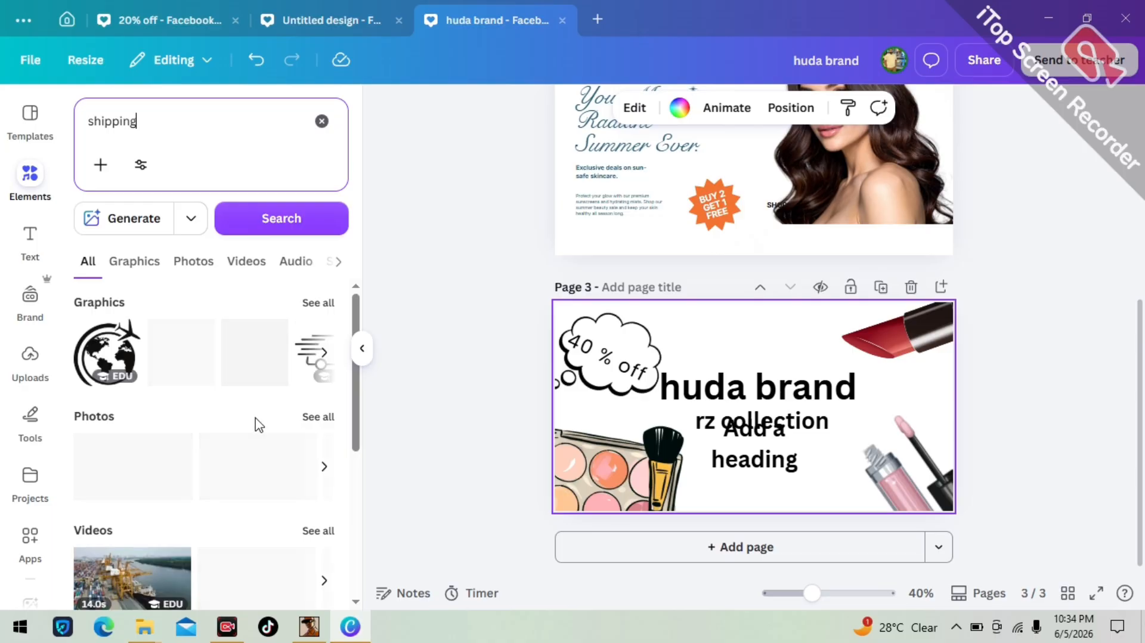
pyautogui.click(143, 266)
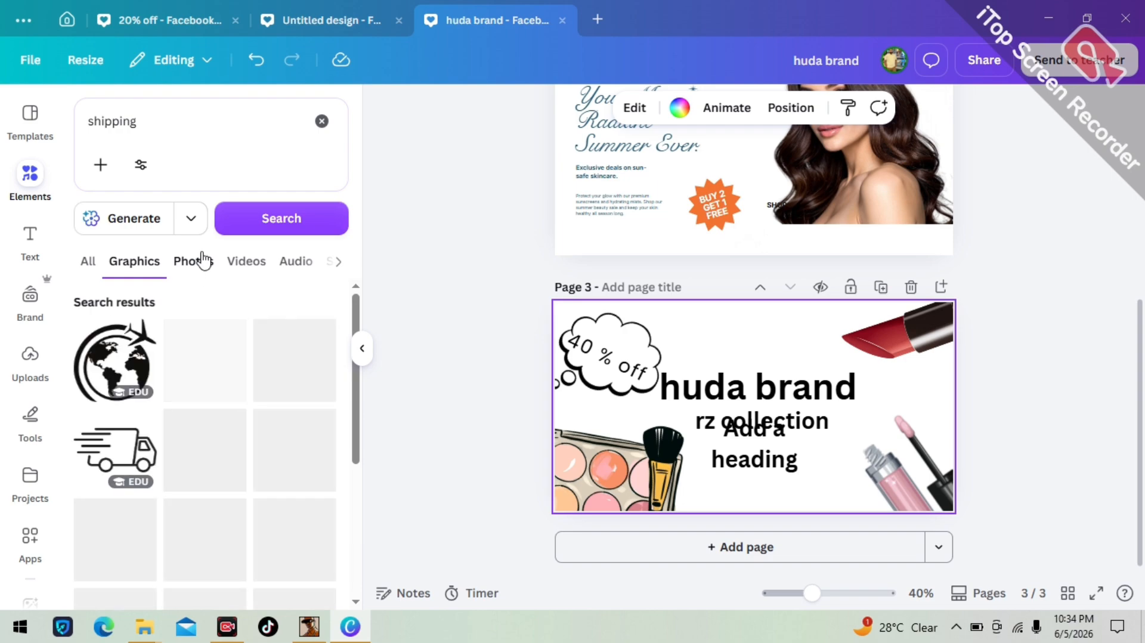
# Add the black "FREE SHIPPING" truck graphic to page 3, shrunk and placed at the bottom center beneath the text
pyautogui.scroll(-1, 205, 410)
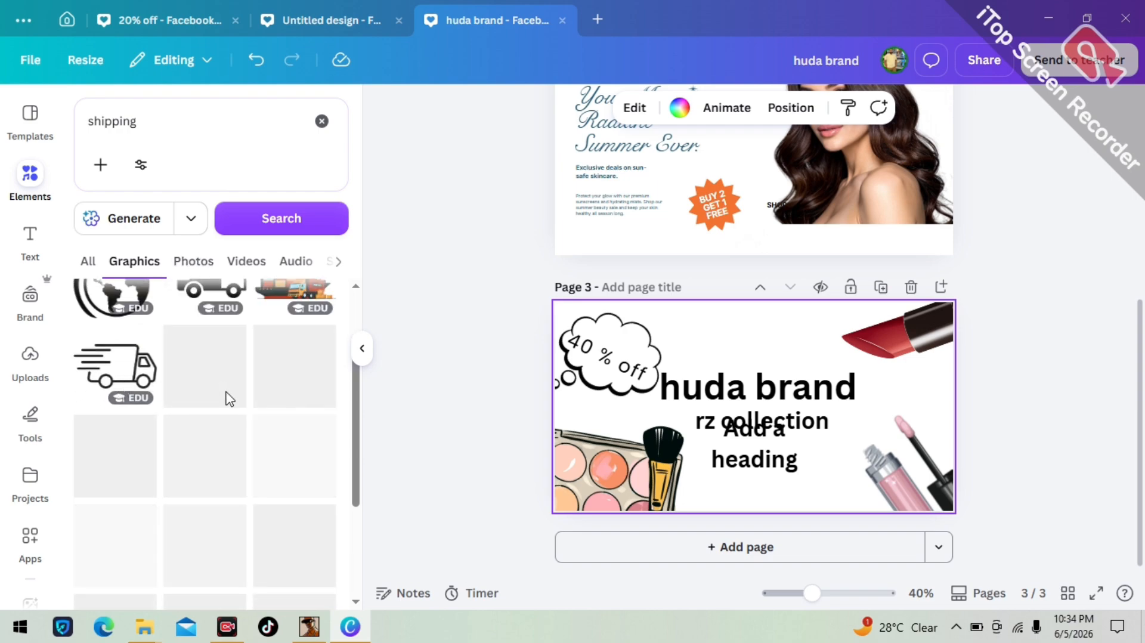
pyautogui.scroll(1, 232, 401)
pyautogui.scroll(-1, 233, 402)
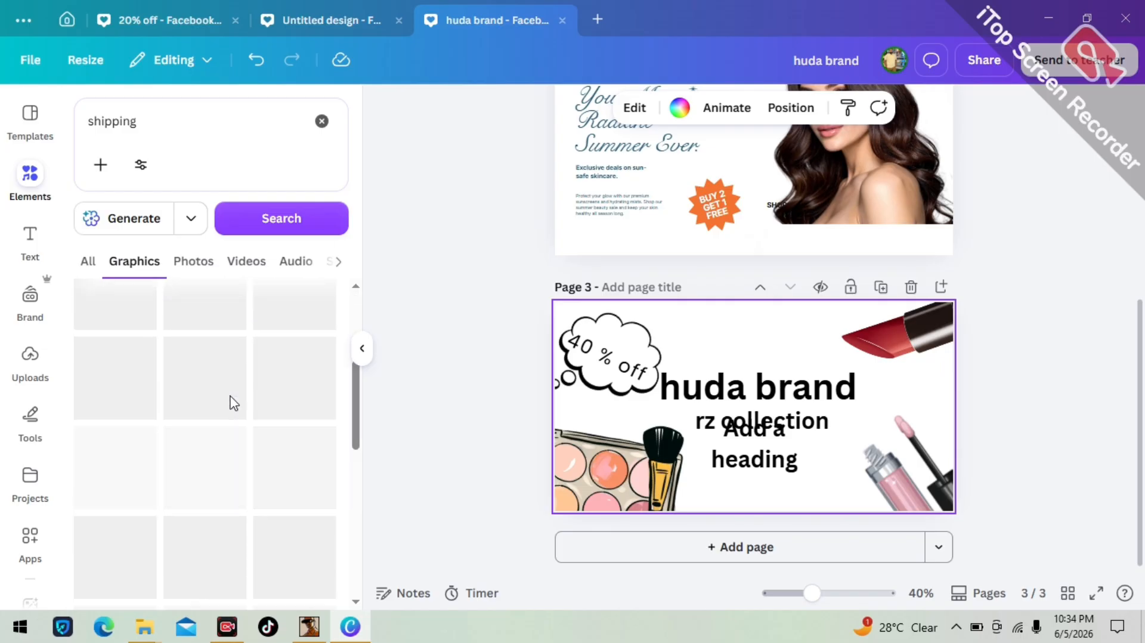
pyautogui.scroll(1, 233, 402)
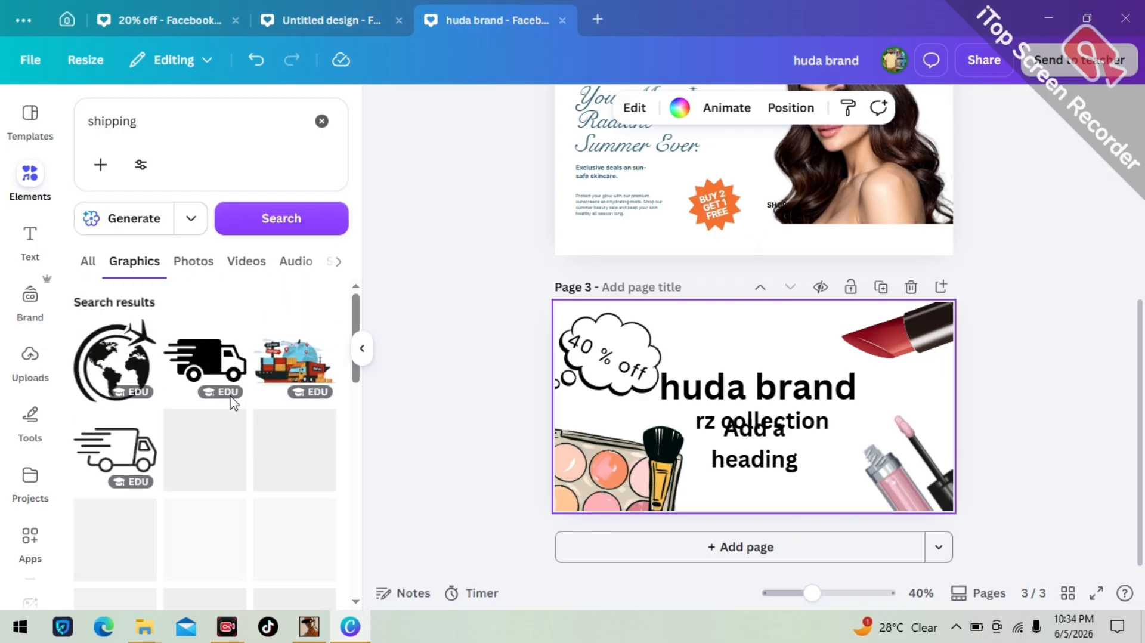
pyautogui.scroll(-2, 232, 401)
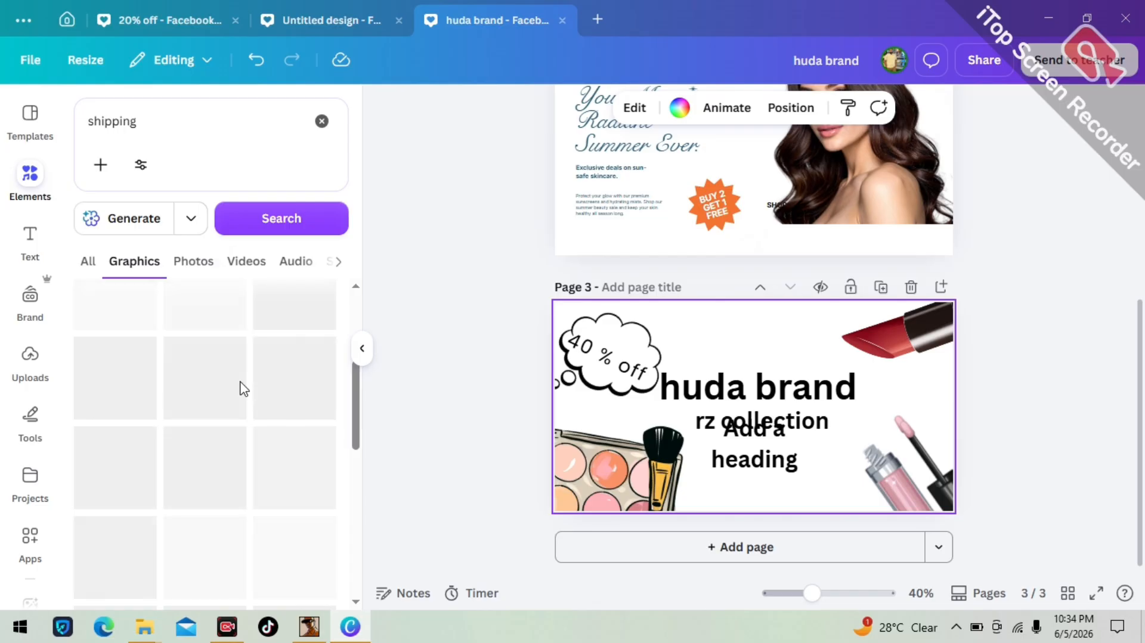
pyautogui.scroll(1, 243, 387)
pyautogui.scroll(1, 243, 388)
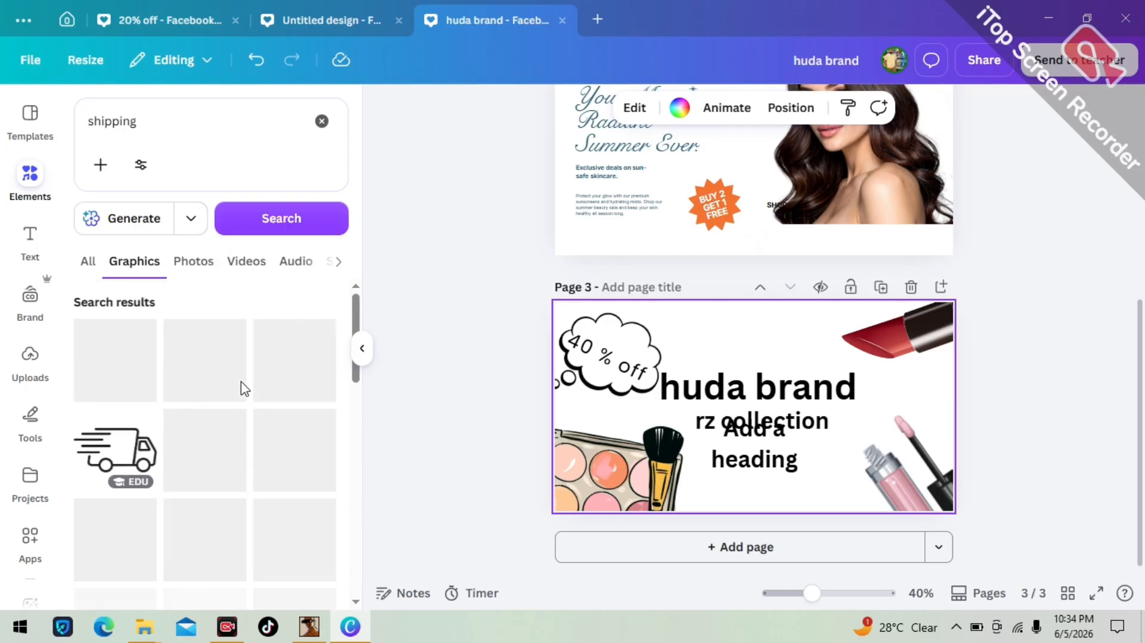
pyautogui.scroll(-1, 221, 412)
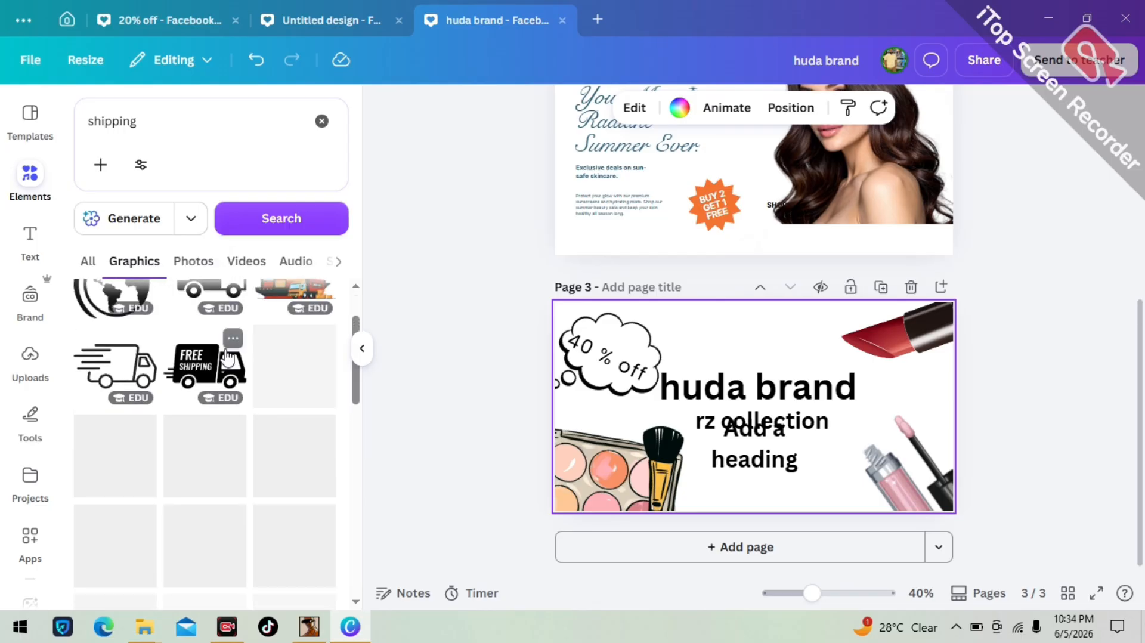
pyautogui.click(204, 369)
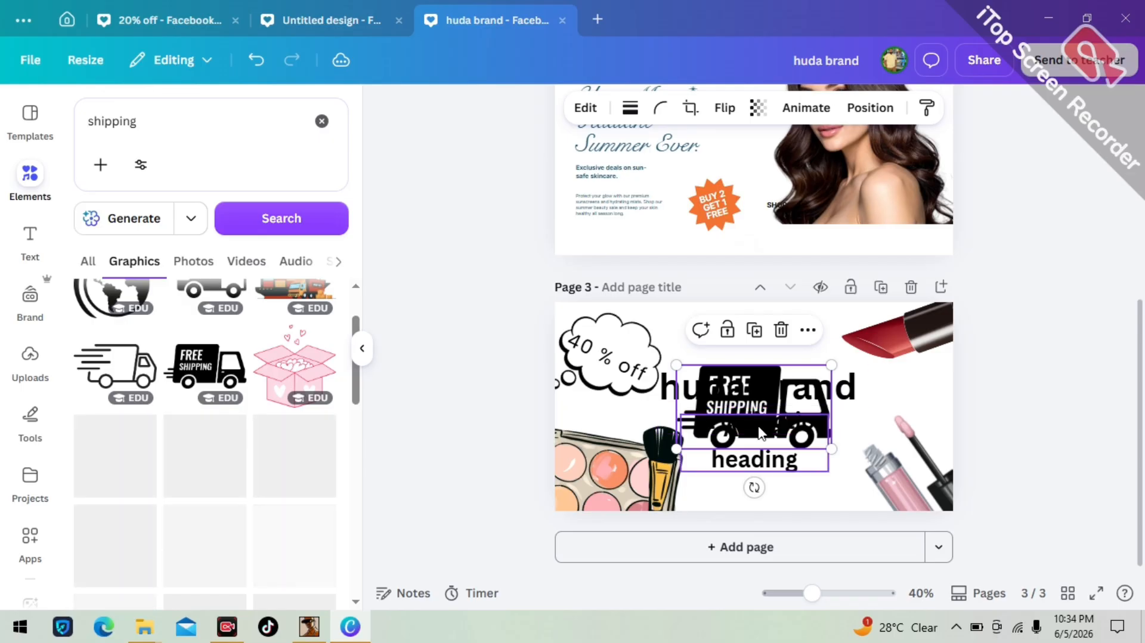
pyautogui.moveTo(752, 367)
pyautogui.mouseDown()
pyautogui.moveTo(777, 355)
pyautogui.moveTo(734, 363)
pyautogui.mouseUp()
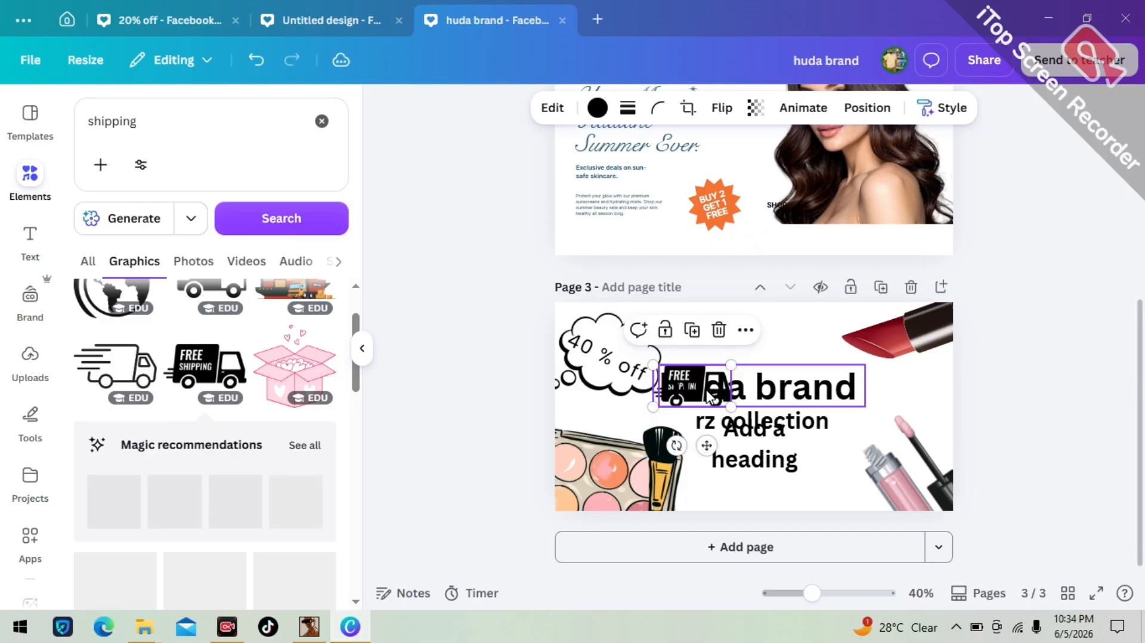
pyautogui.moveTo(714, 406); pyautogui.dragTo(778, 515)
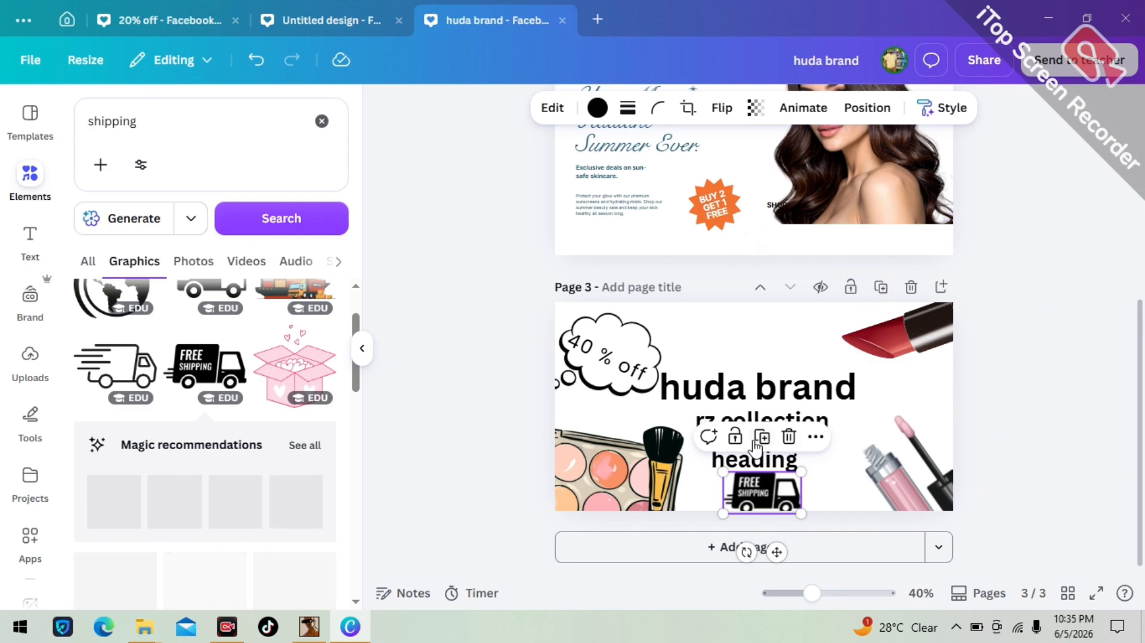
# Delete the leftover "Add a heading" text box from page 3 and shift the "FREE SHIPPING" truck slightly right beneath the text
pyautogui.click(502, 428)
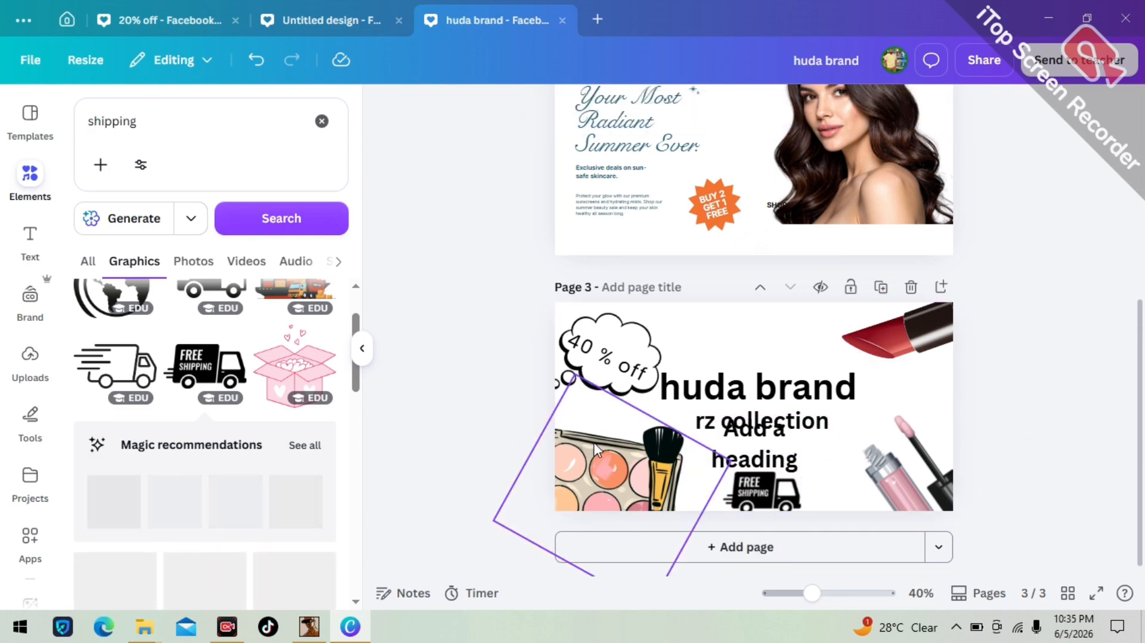
pyautogui.click(756, 455)
pyautogui.click(793, 383)
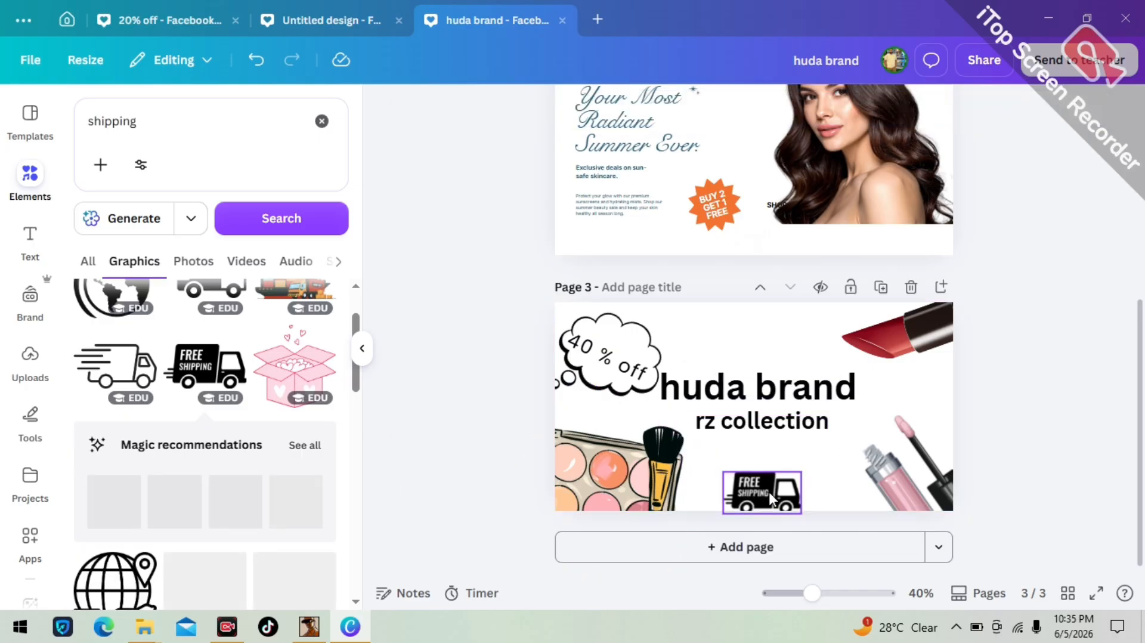
pyautogui.moveTo(799, 480); pyautogui.dragTo(816, 481)
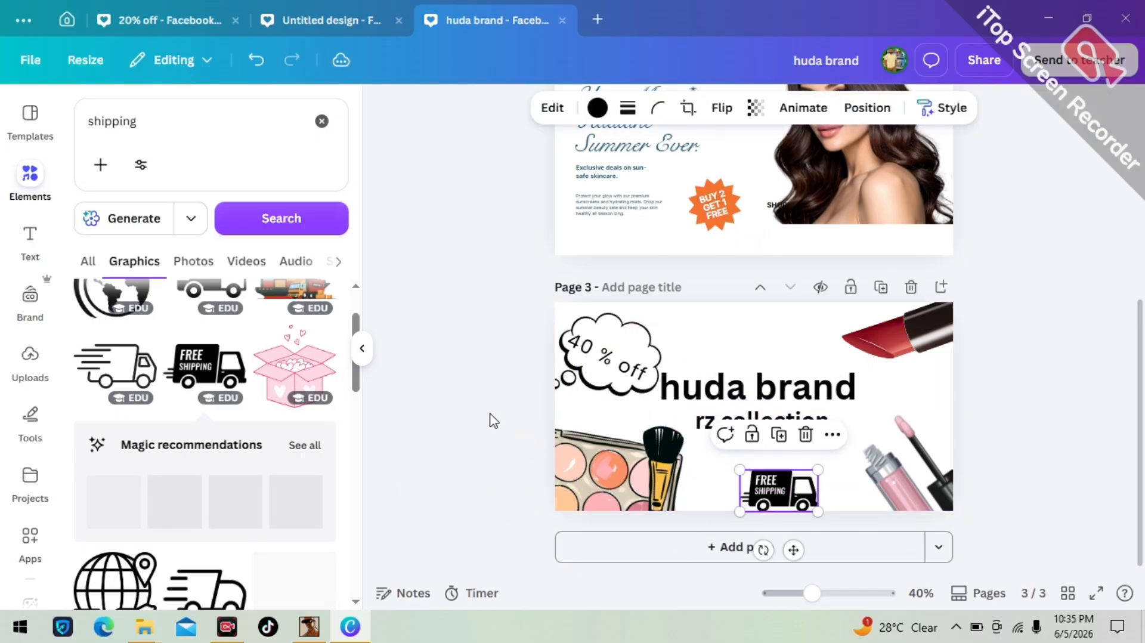
pyautogui.scroll(-3, 202, 534)
pyautogui.scroll(5, 202, 535)
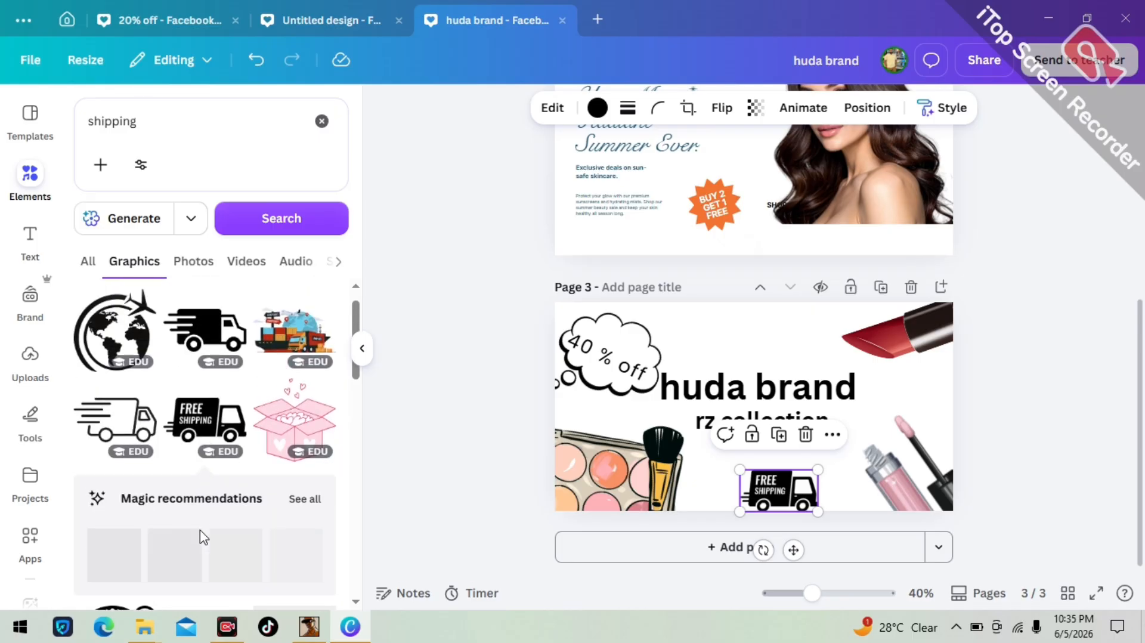
pyautogui.scroll(1, 202, 534)
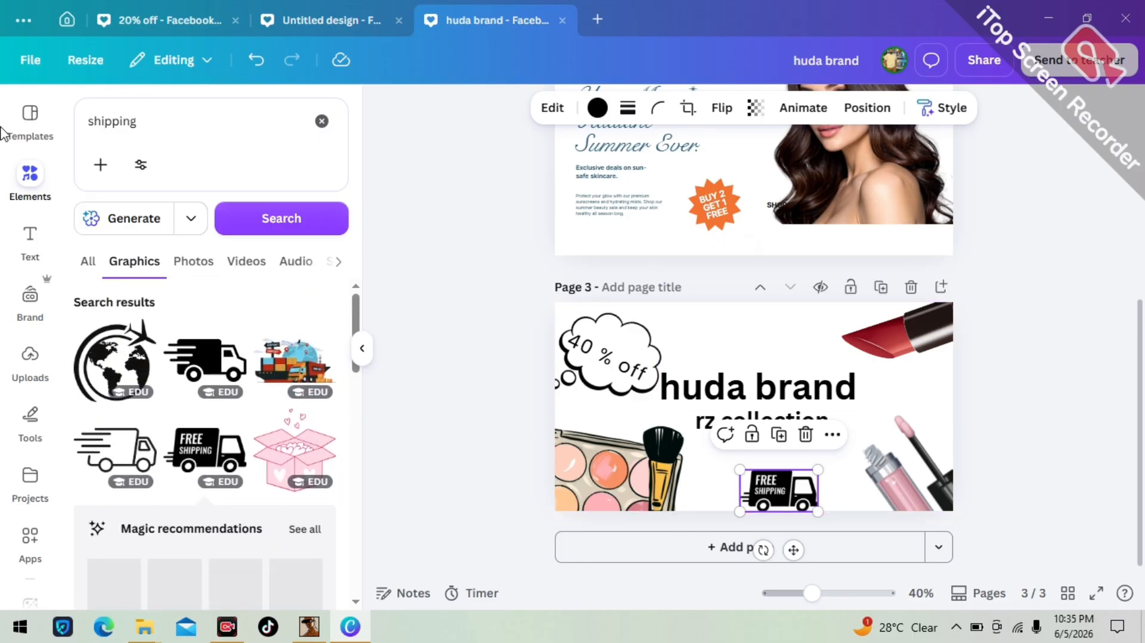
pyautogui.click(29, 182)
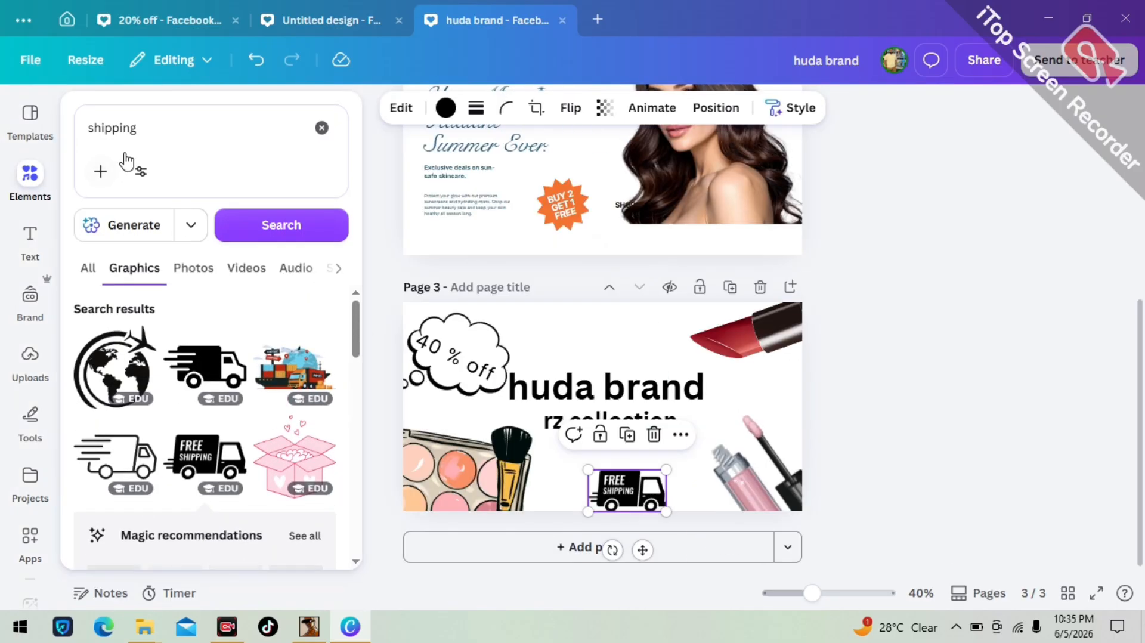
pyautogui.click(148, 128)
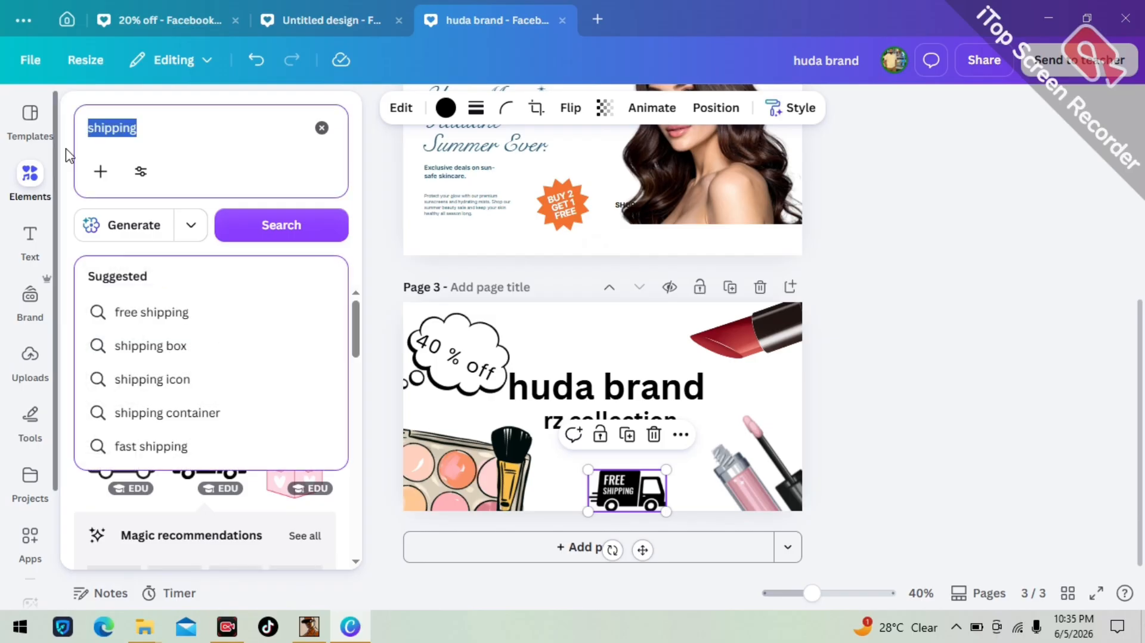
pyautogui.press('Escape')
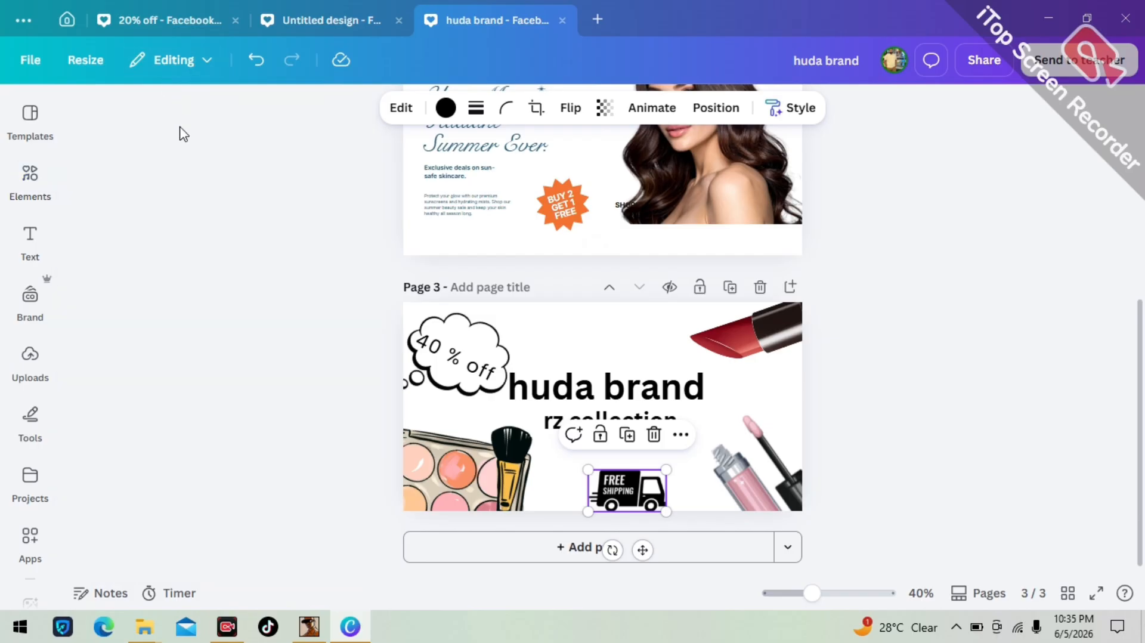
# Replace the "shipping" element search with a search for "makeup" graphics
pyautogui.click(12, 178)
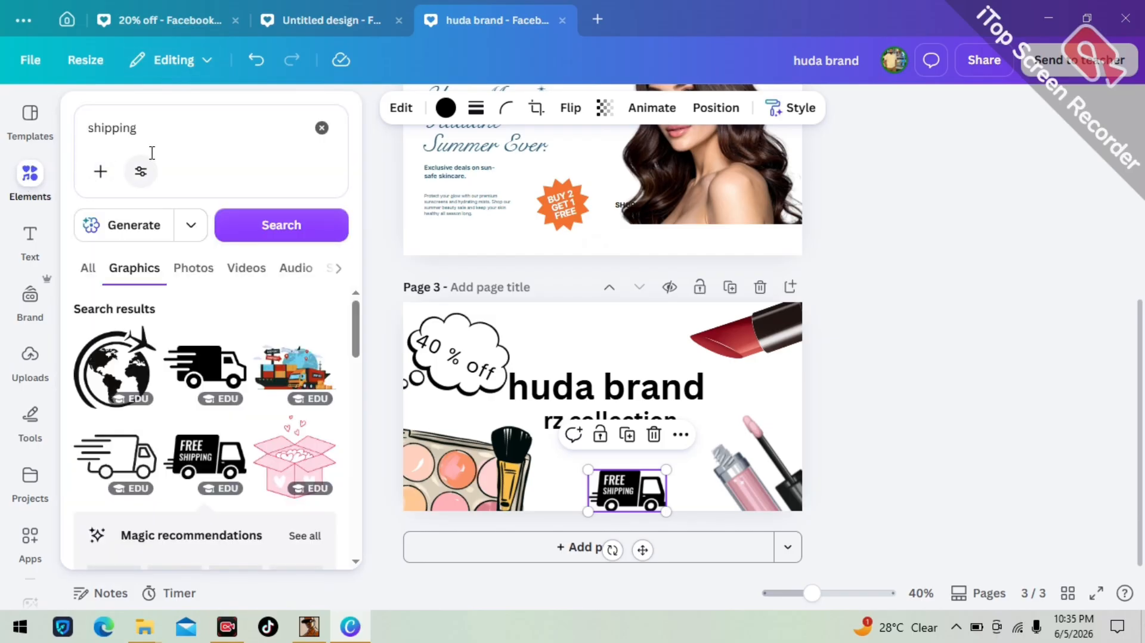
pyautogui.moveTo(162, 124); pyautogui.dragTo(101, 150)
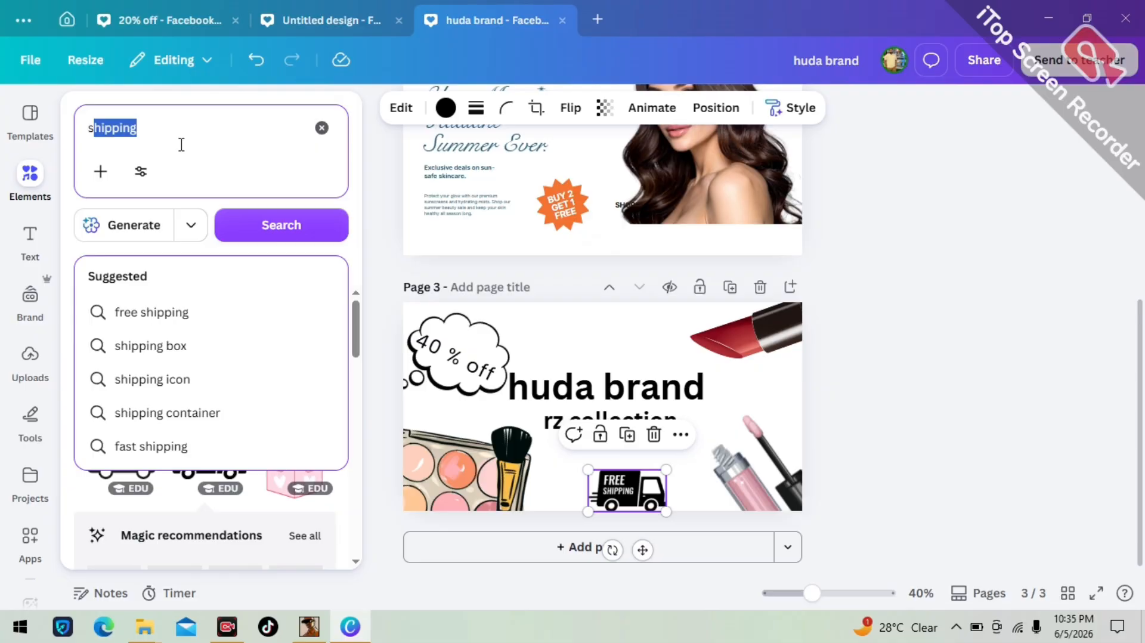
pyautogui.press('BackSpace')
pyautogui.press('BackSpace')
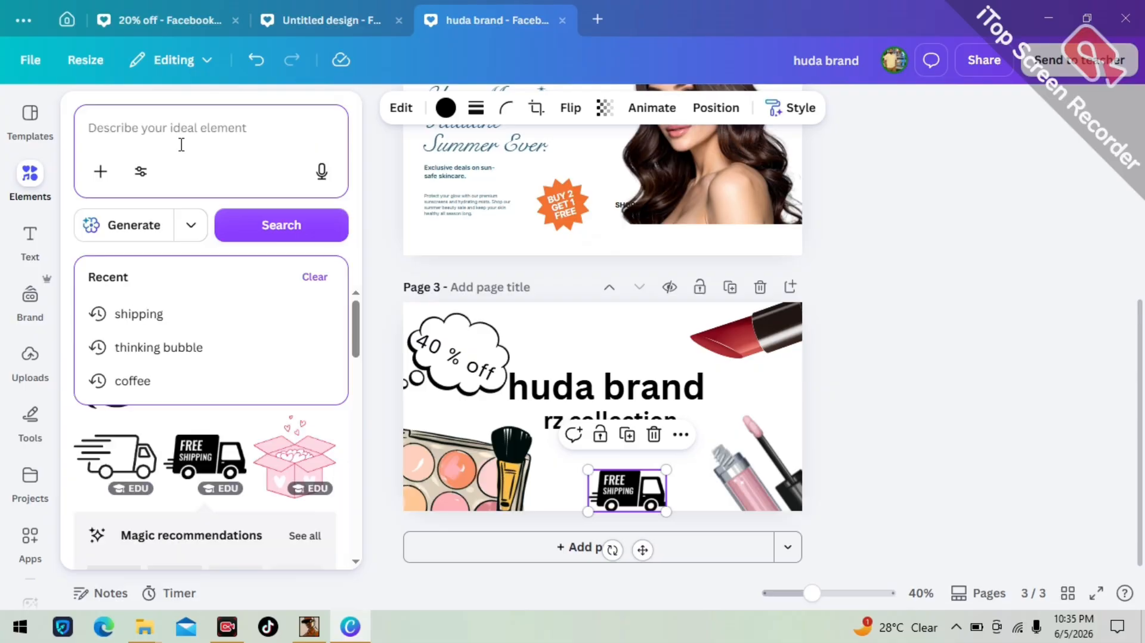
pyautogui.write('ma')
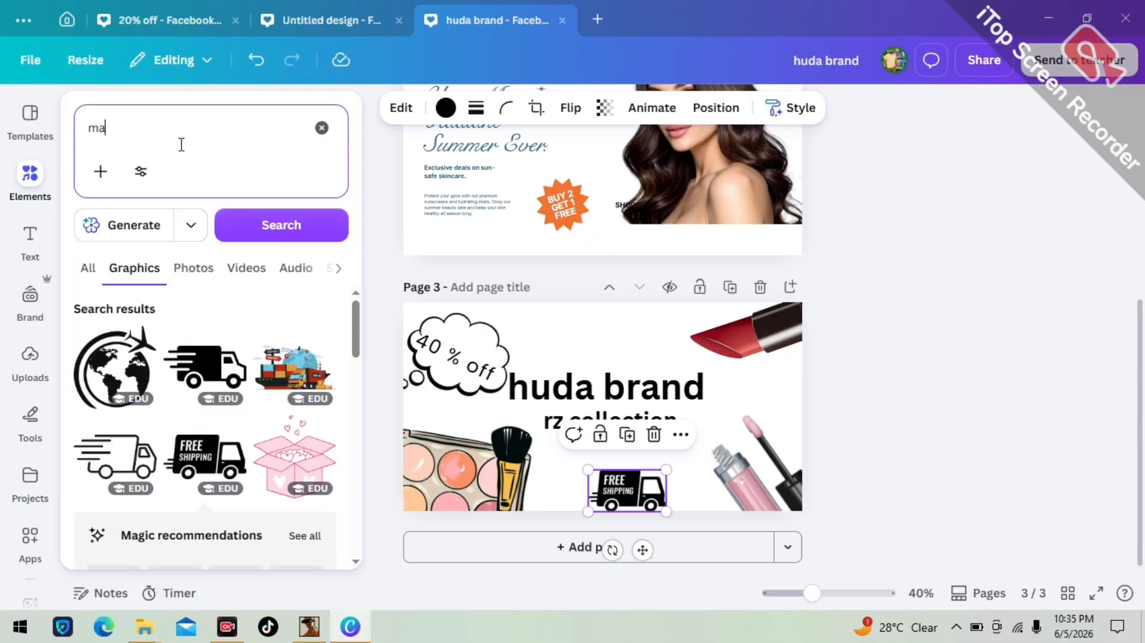
pyautogui.write('ku')
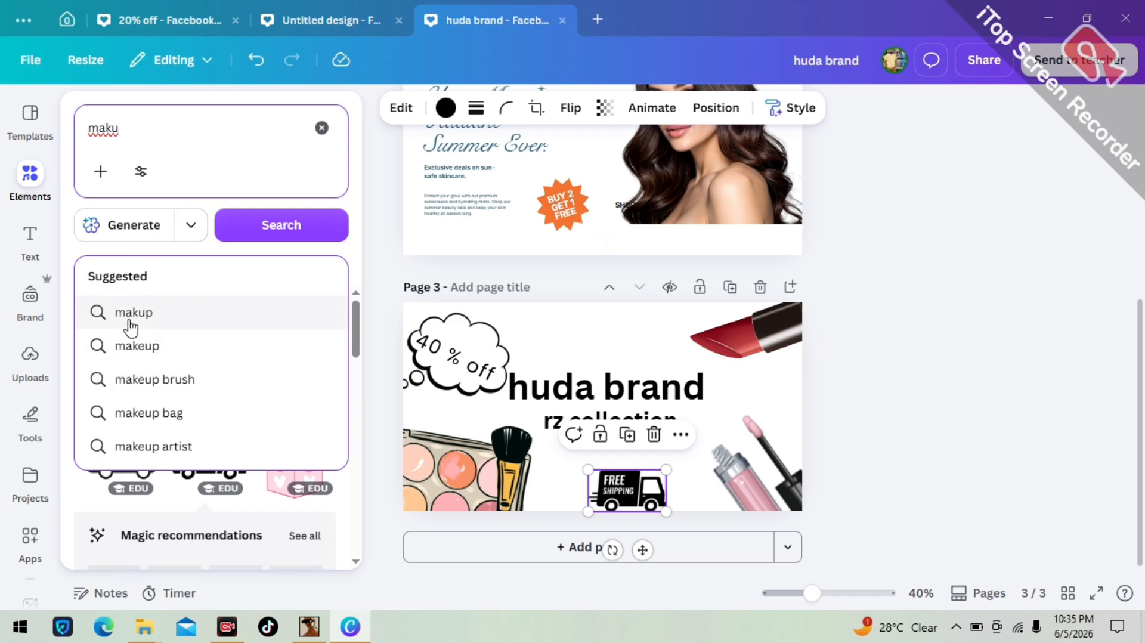
pyautogui.click(137, 345)
pyautogui.moveTo(253, 371); pyautogui.dragTo(356, 480)
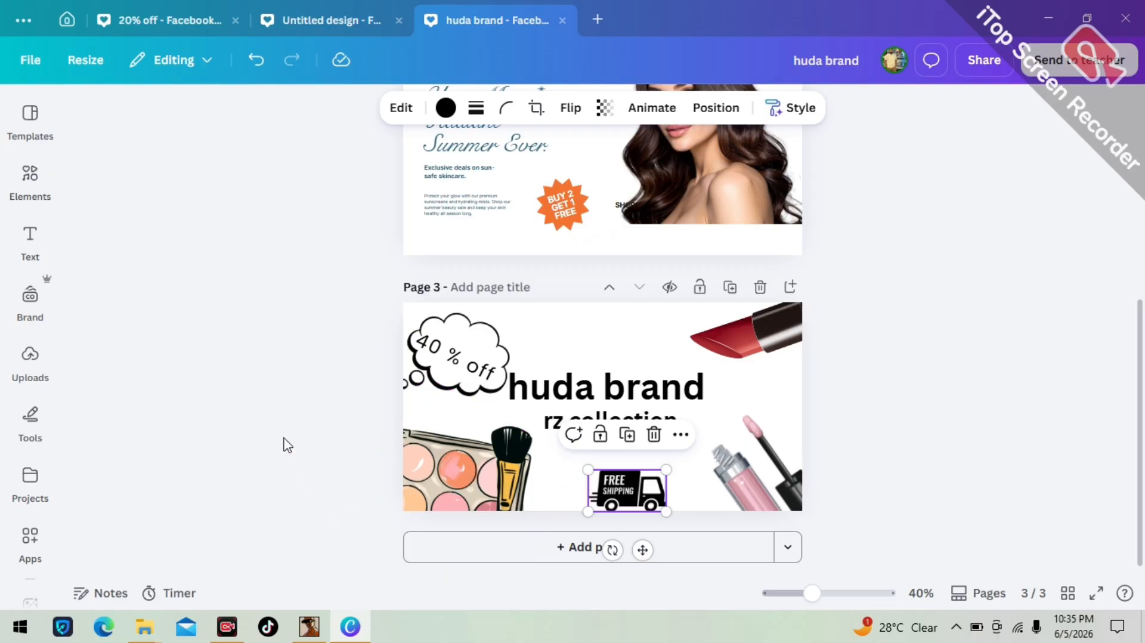
# Set page 3's background to the light peach photo color taken from the makeup palette image
pyautogui.click(791, 400)
pyautogui.click(868, 440)
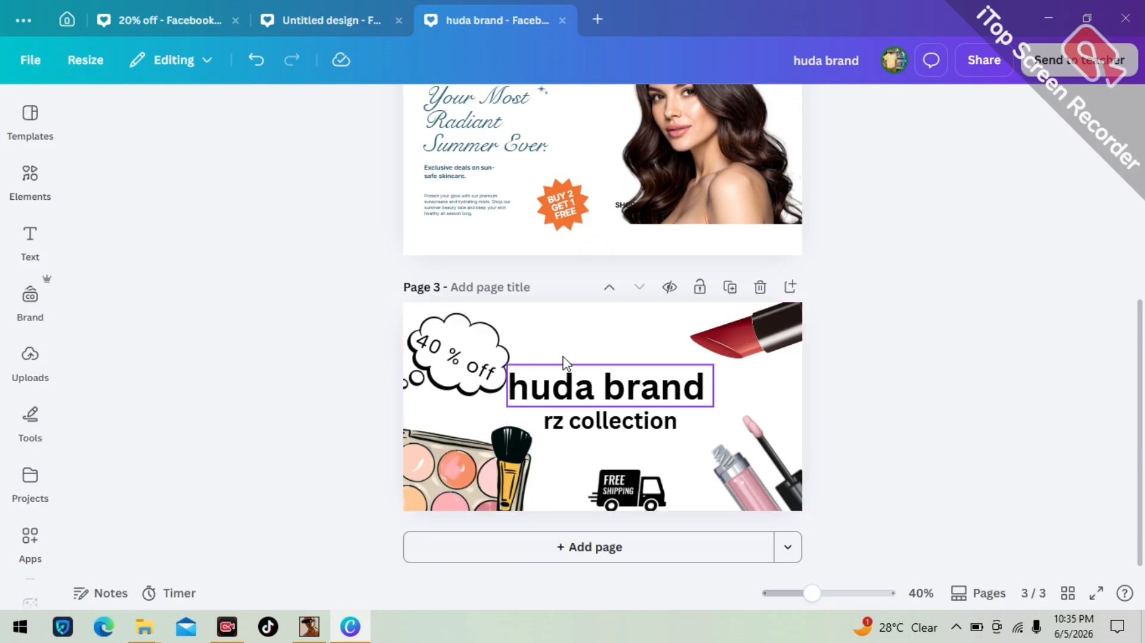
pyautogui.click(595, 338)
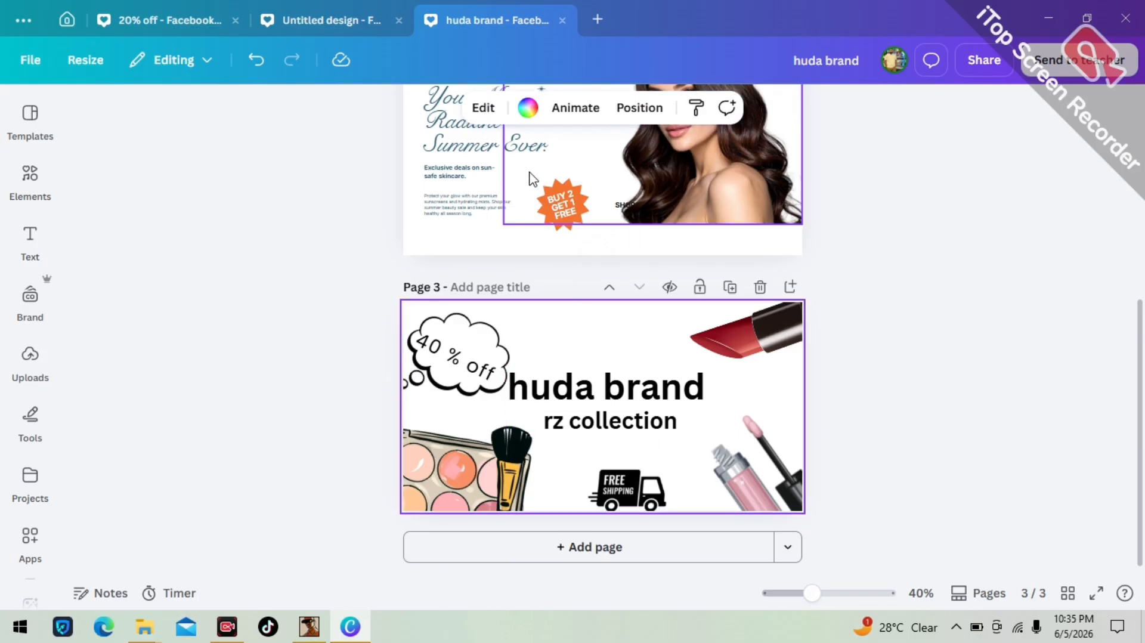
pyautogui.click(527, 108)
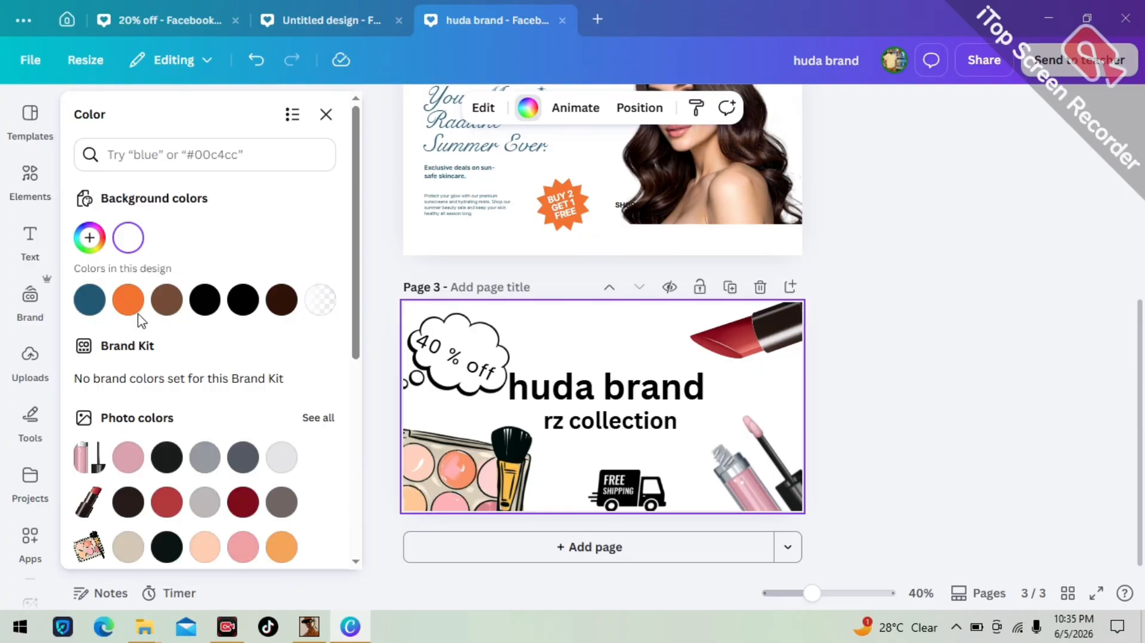
pyautogui.scroll(-3, 170, 391)
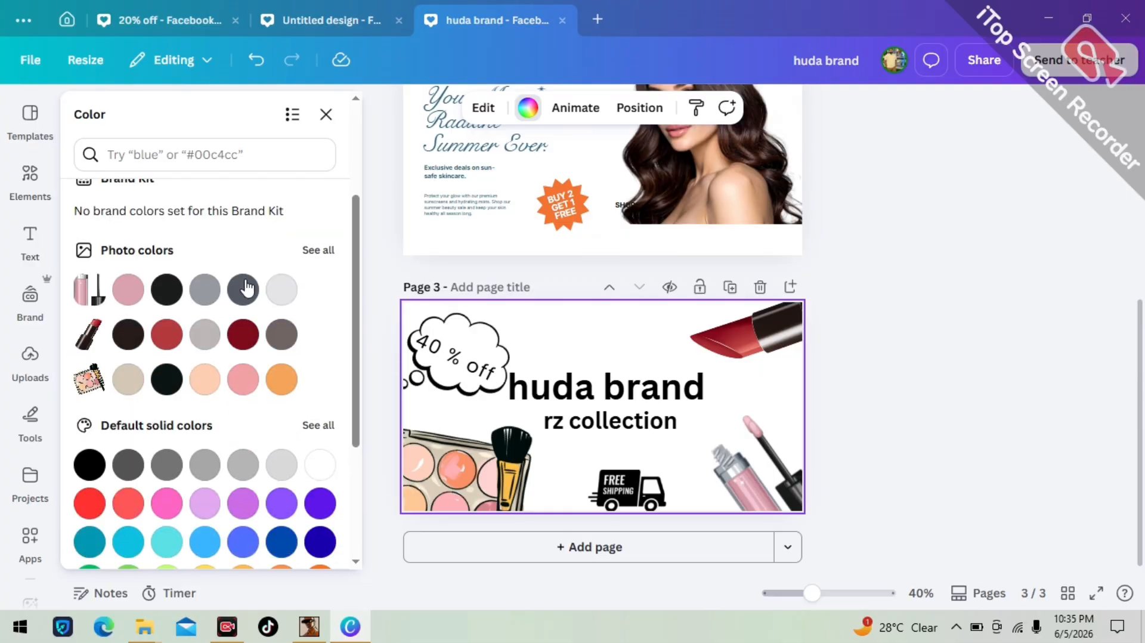
pyautogui.click(280, 290)
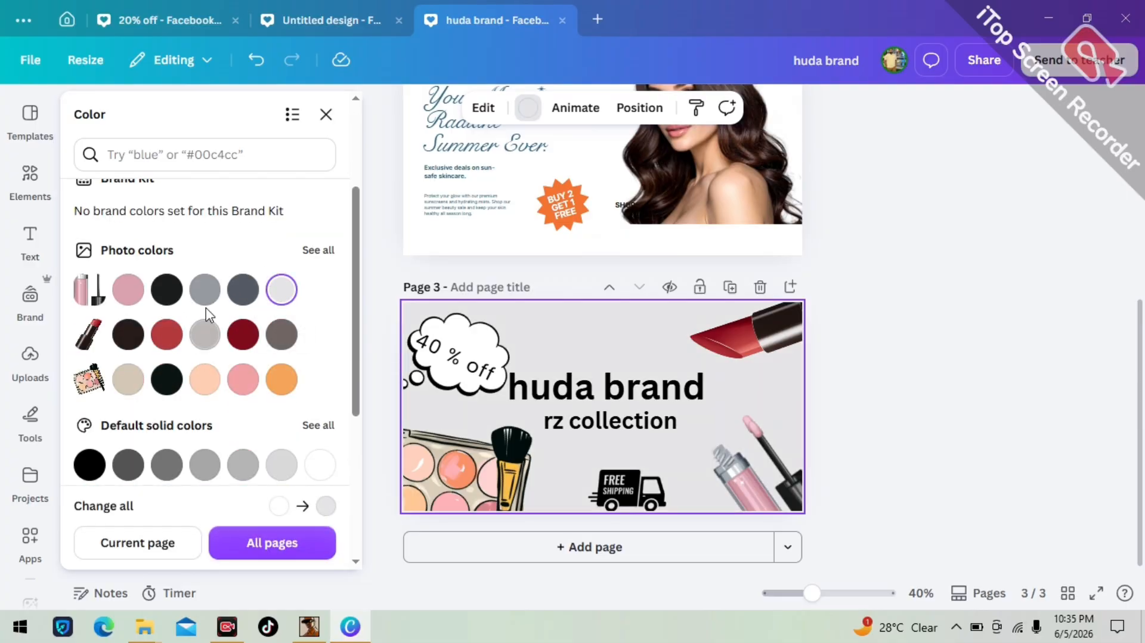
pyautogui.click(204, 378)
pyautogui.scroll(-2, 203, 385)
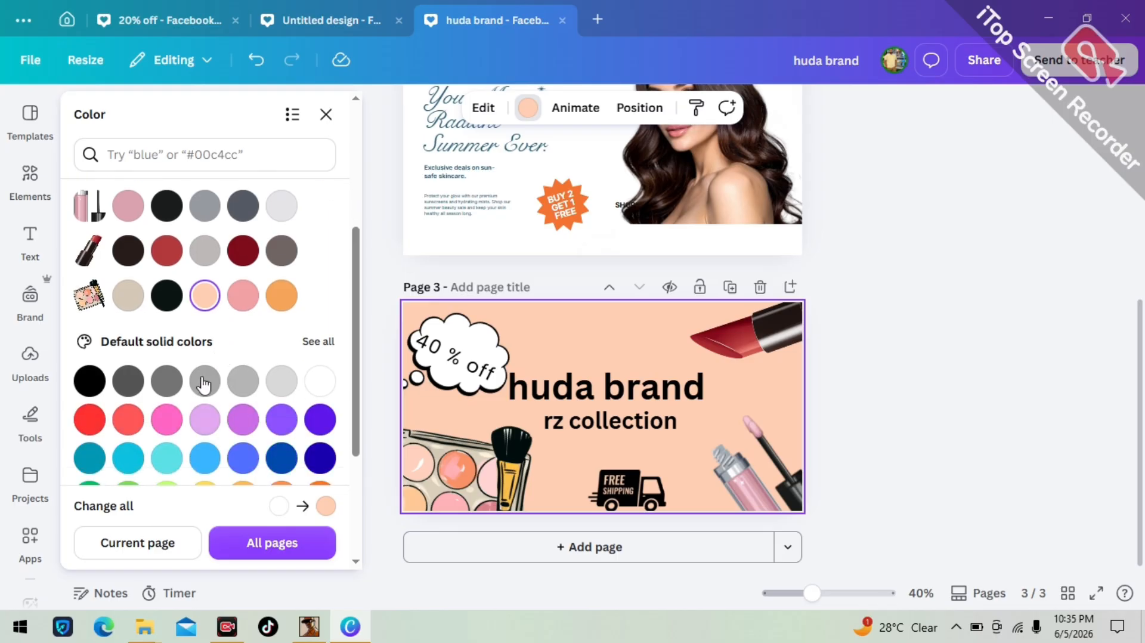
# Try the red, beige and pink photo colors as page 3's background, and return to light peach
pyautogui.click(162, 253)
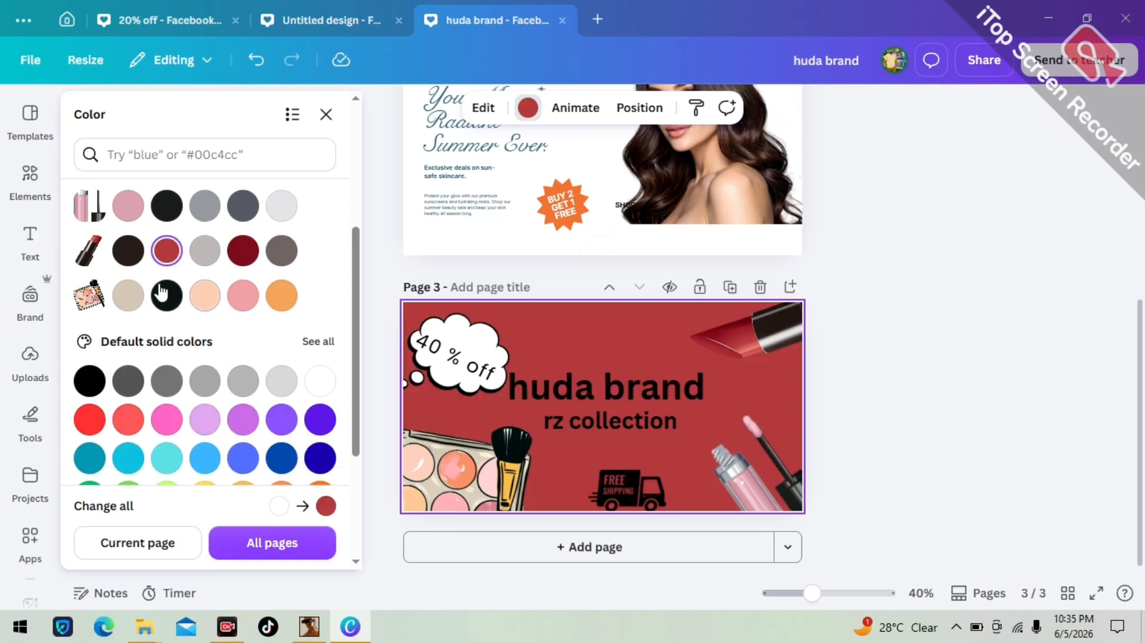
pyautogui.click(131, 305)
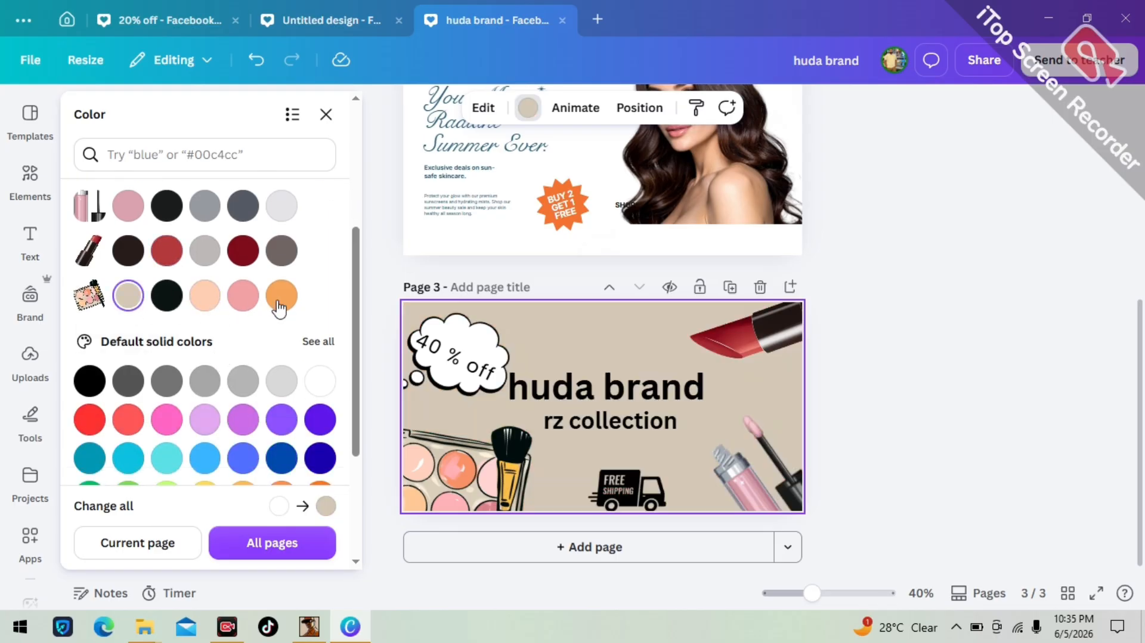
pyautogui.click(244, 307)
pyautogui.scroll(-2, 242, 323)
pyautogui.scroll(4, 235, 333)
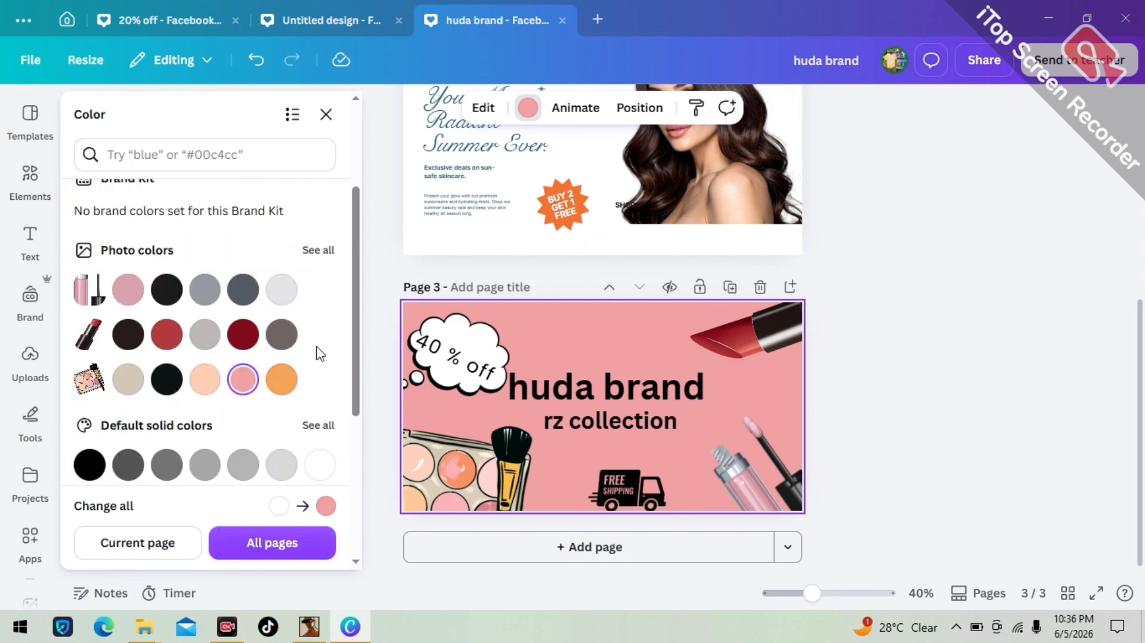
pyautogui.click(204, 379)
pyautogui.scroll(4, 274, 306)
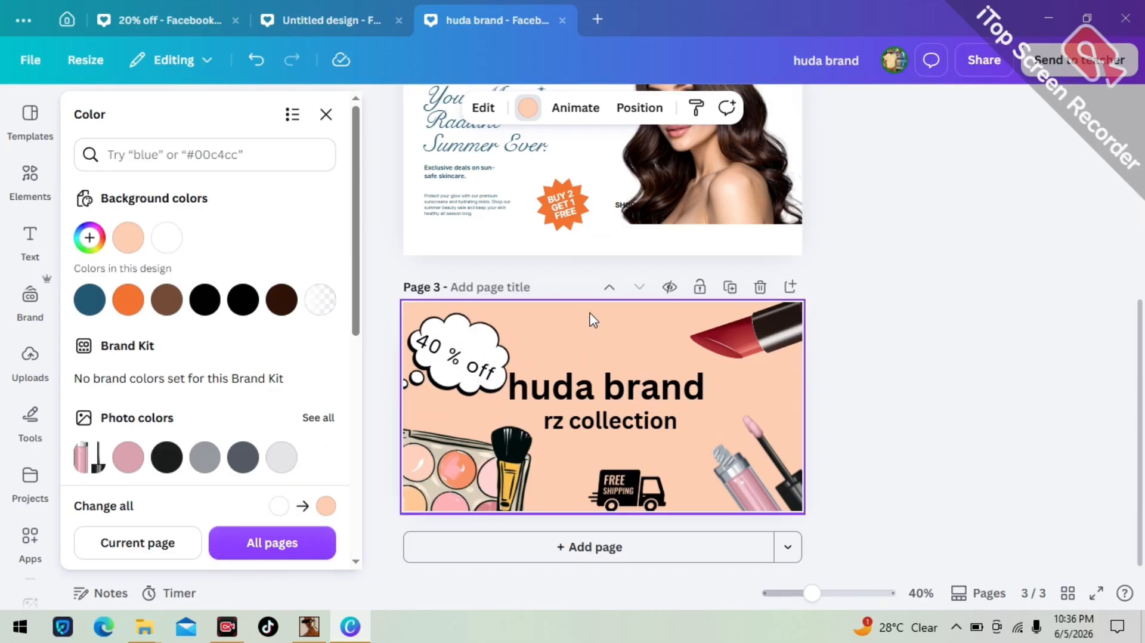
# Move the orange starburst shape from page 2 to page 3, placing it between the lipstick and the lip gloss
pyautogui.click(561, 209)
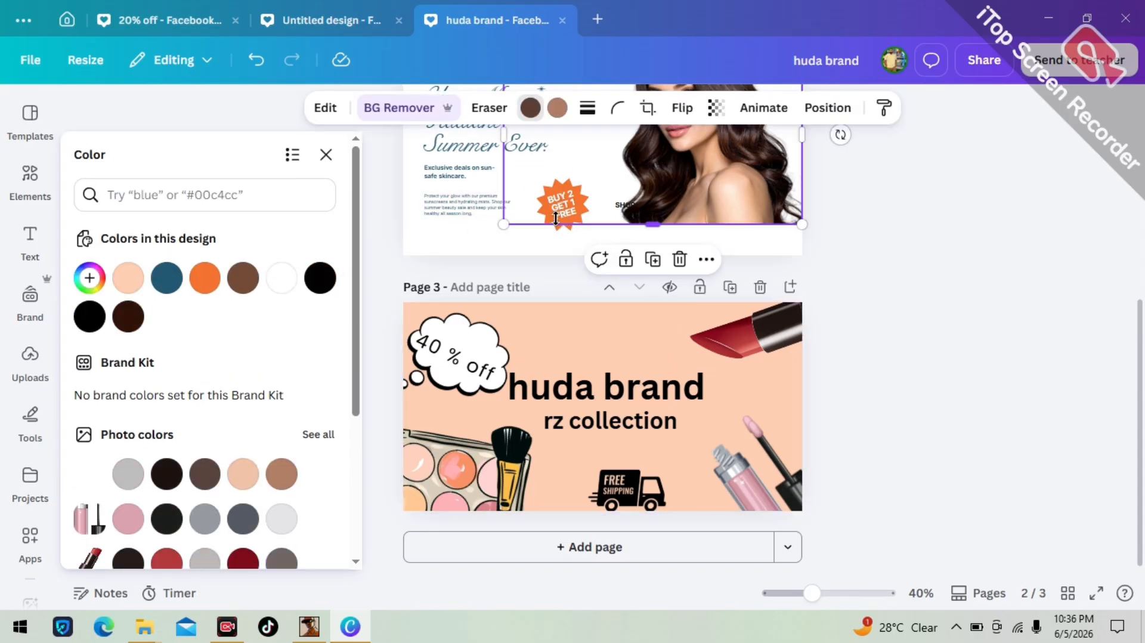
pyautogui.click(530, 247)
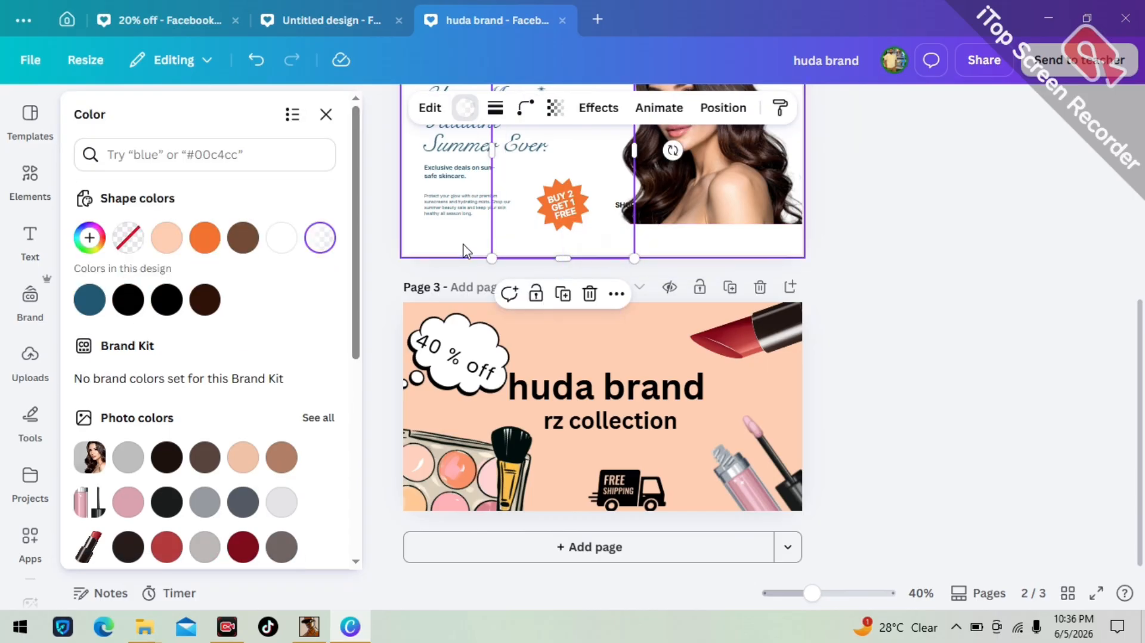
pyautogui.click(529, 247)
pyautogui.click(564, 207)
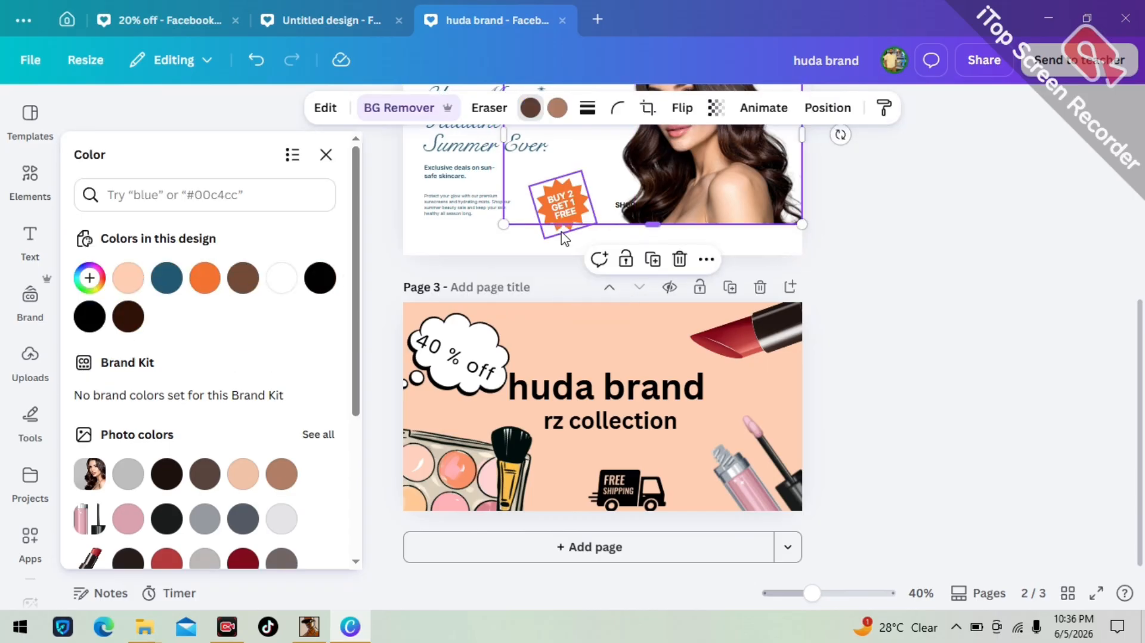
pyautogui.click(564, 206)
pyautogui.moveTo(566, 216); pyautogui.dragTo(589, 359)
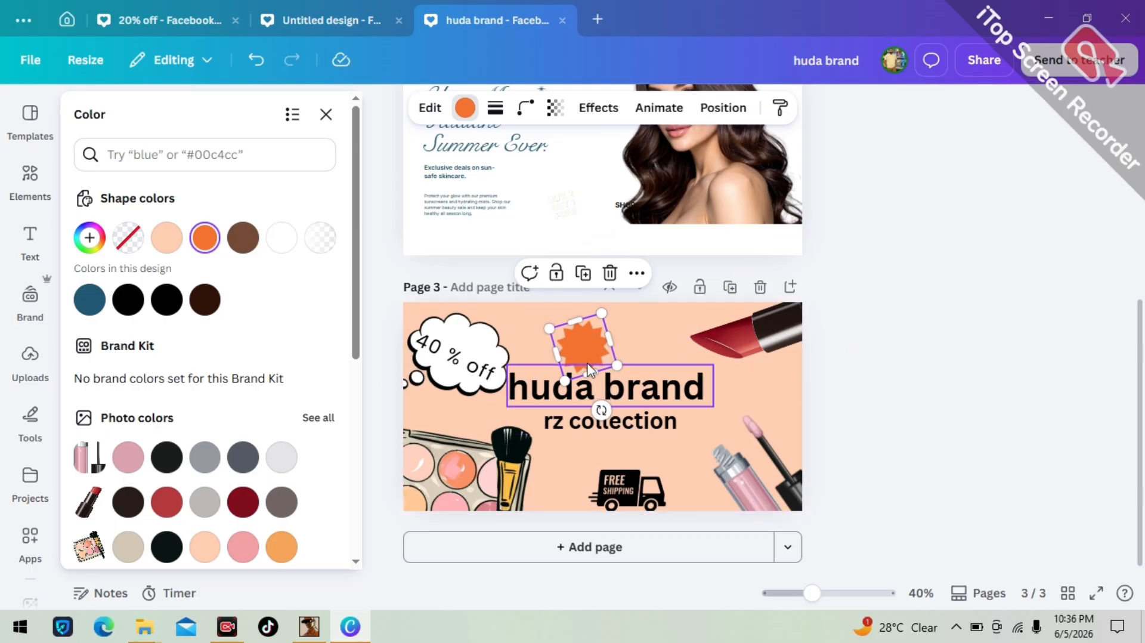
pyautogui.moveTo(590, 342); pyautogui.dragTo(768, 387)
pyautogui.press('Escape')
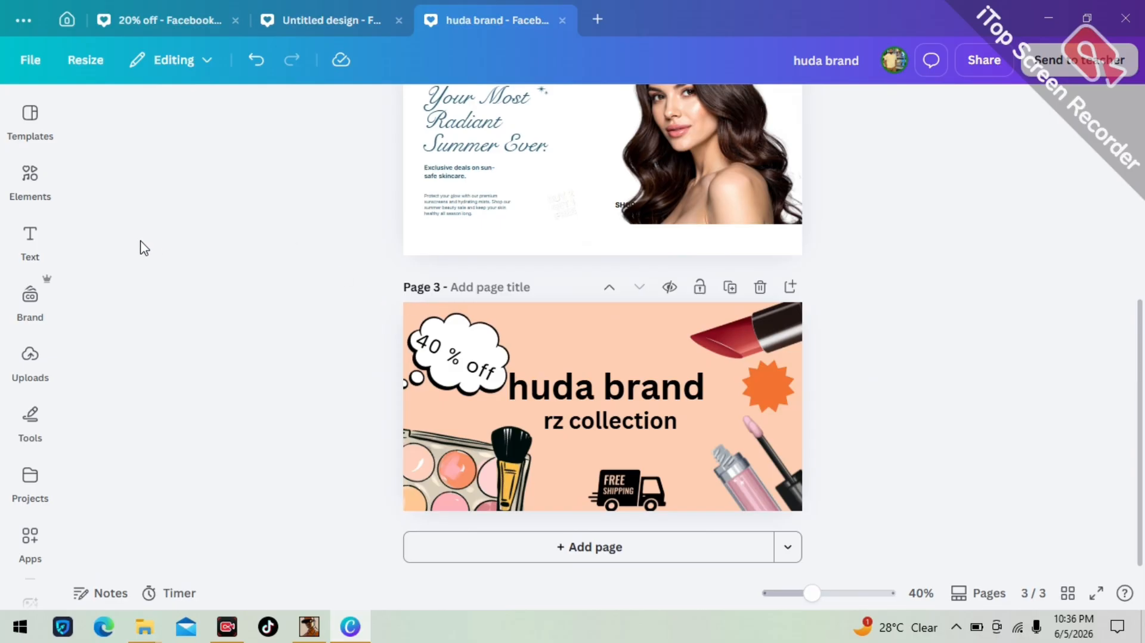
# Browse the "makeup" graphics and add the pink-handled brown makeup brush to page 3
pyautogui.click(27, 120)
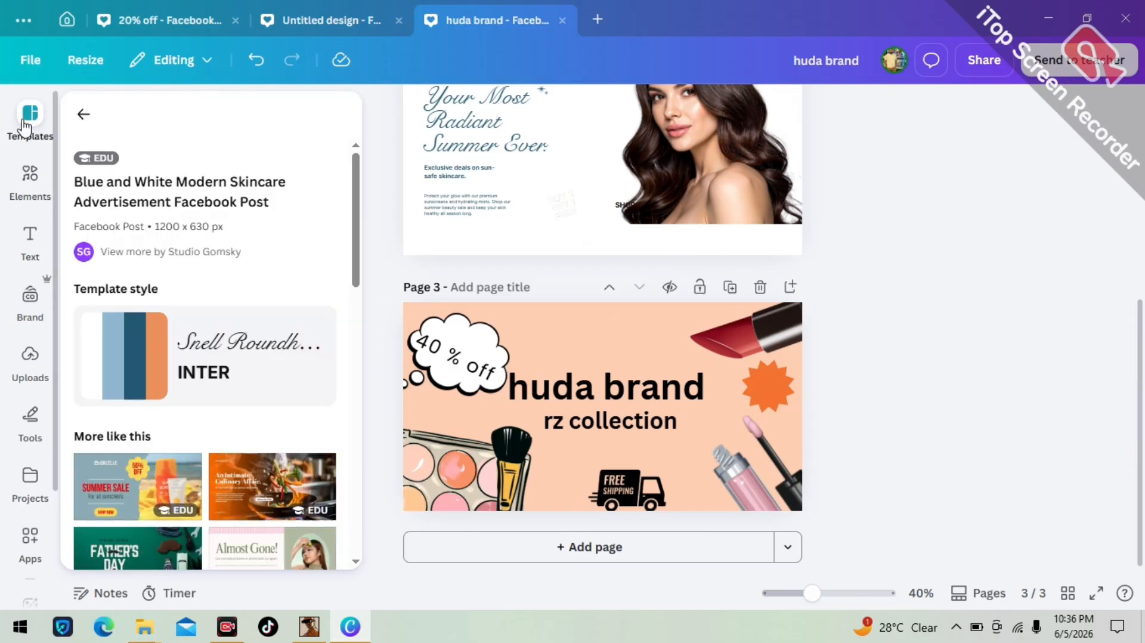
pyautogui.click(36, 192)
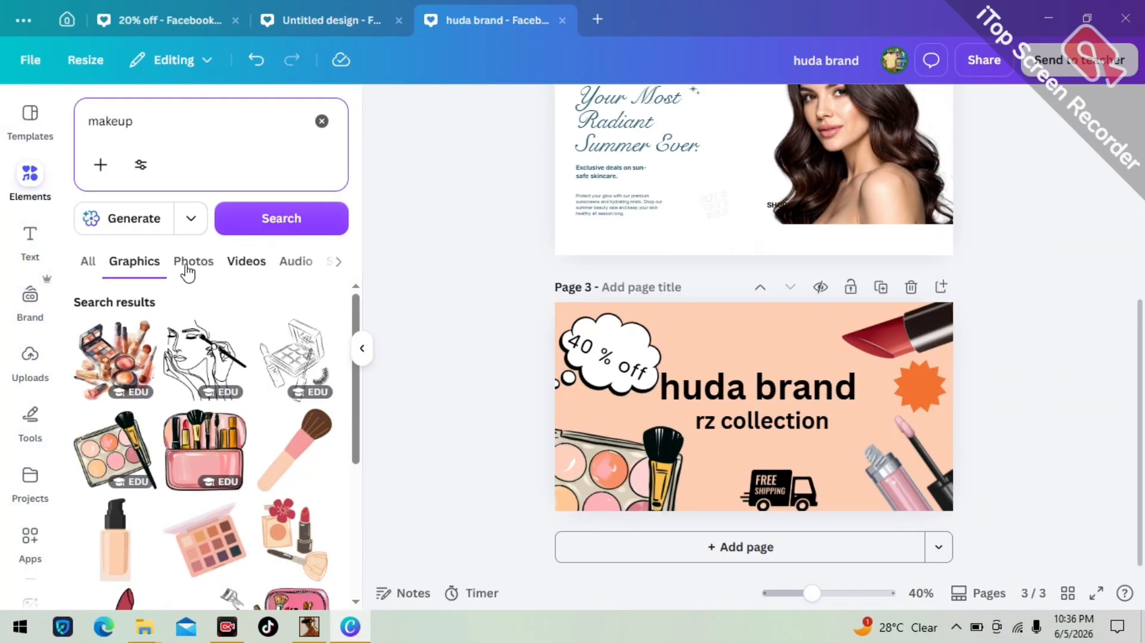
pyautogui.scroll(-2, 205, 460)
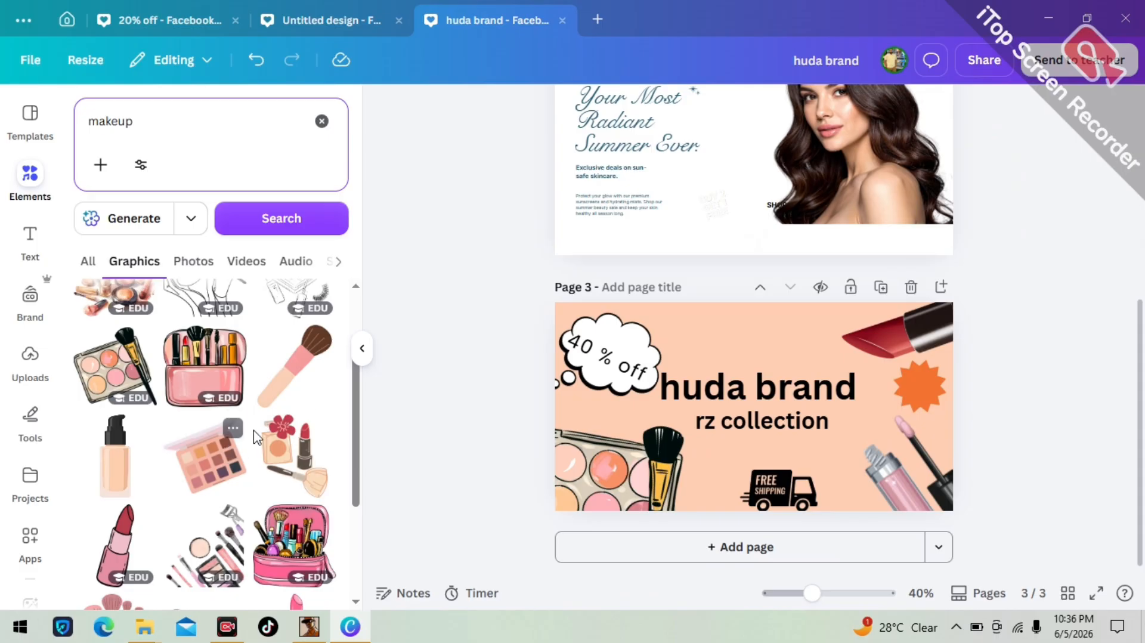
pyautogui.scroll(-3, 291, 406)
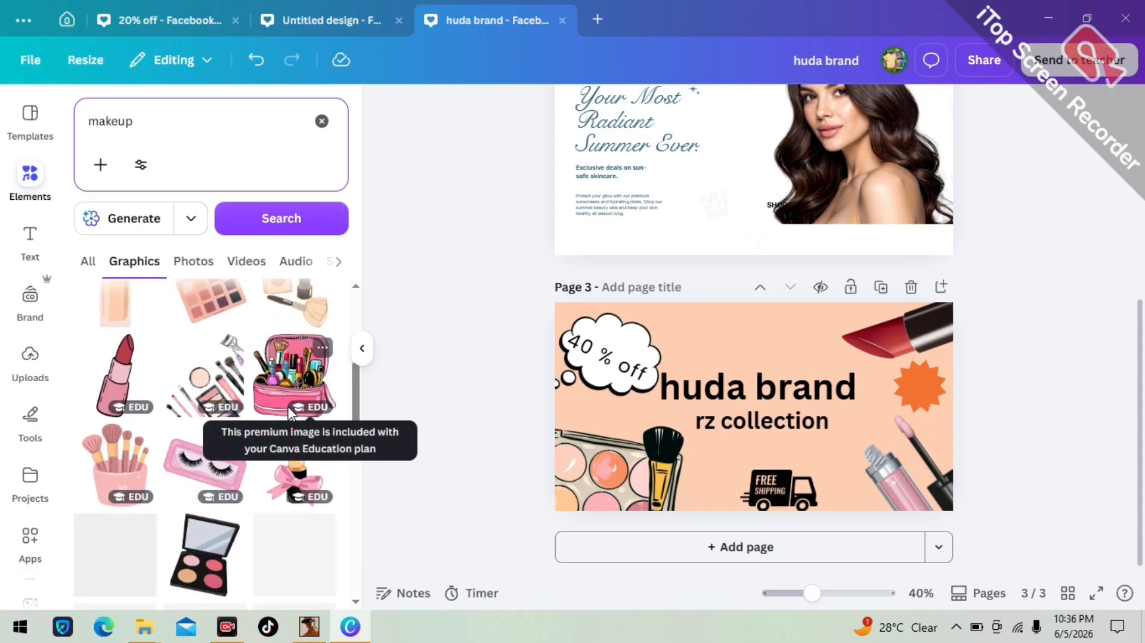
pyautogui.scroll(6, 291, 406)
pyautogui.scroll(-1, 291, 415)
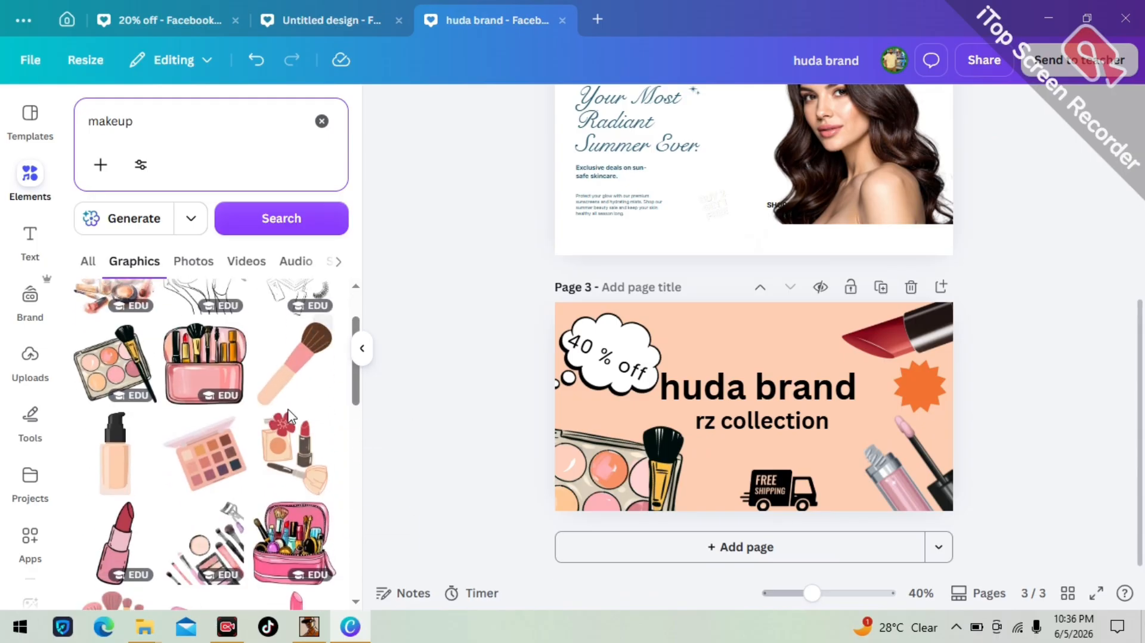
pyautogui.click(305, 360)
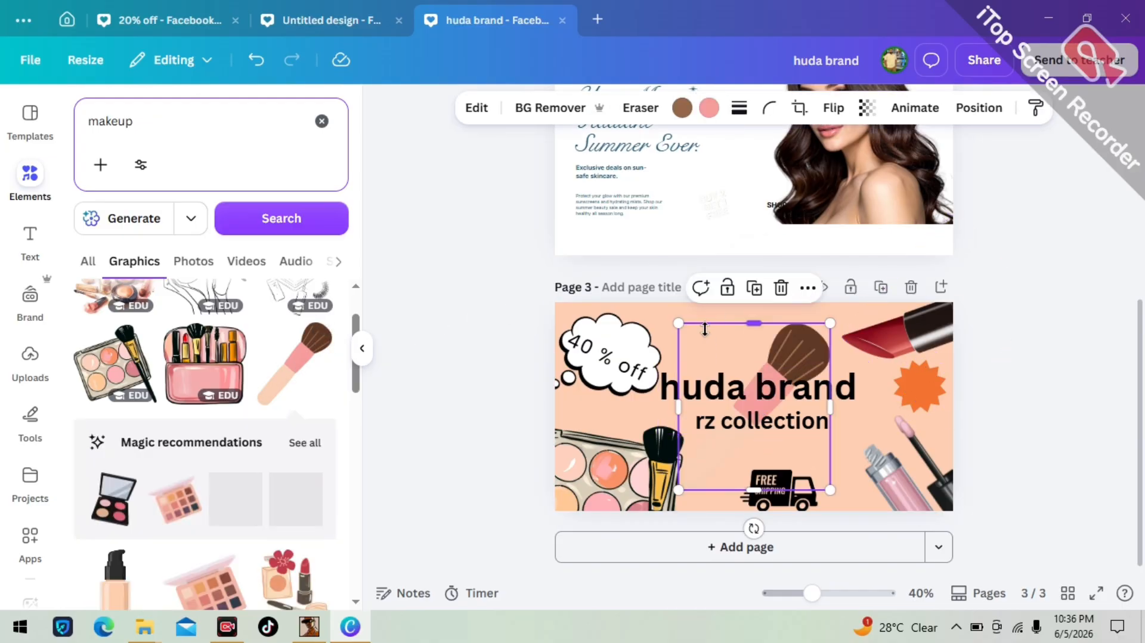
# Rotate the makeup brush so its bristles point downward and place it at page 3's upper edge, beside the 40 % off bubble
pyautogui.moveTo(704, 329); pyautogui.dragTo(660, 303)
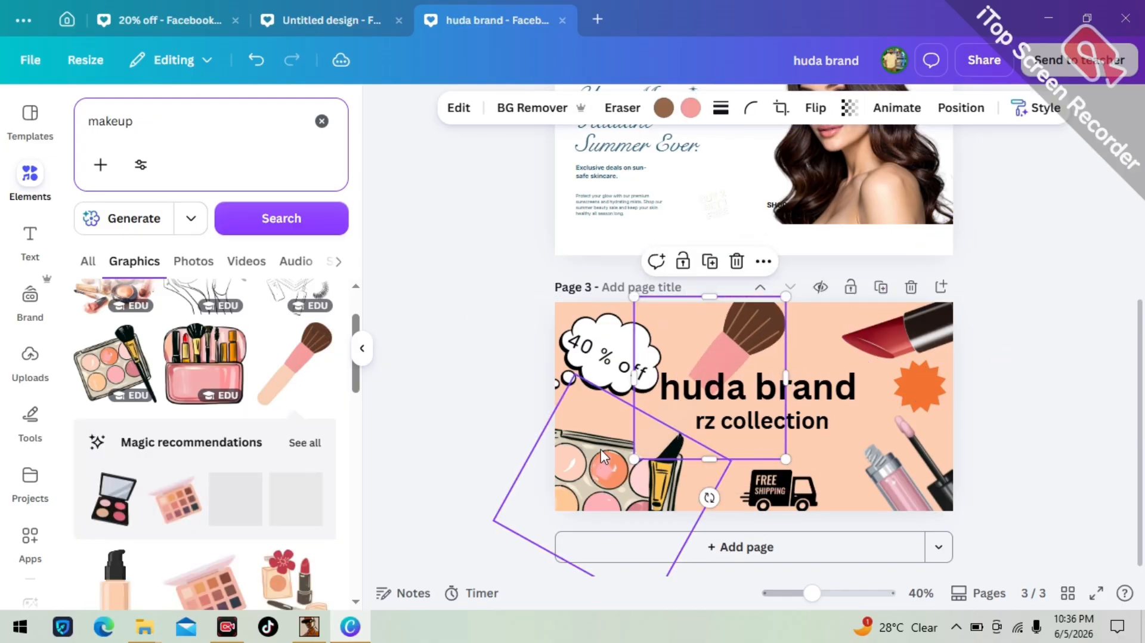
pyautogui.moveTo(691, 493)
pyautogui.mouseDown()
pyautogui.moveTo(618, 432)
pyautogui.moveTo(592, 362)
pyautogui.mouseUp()
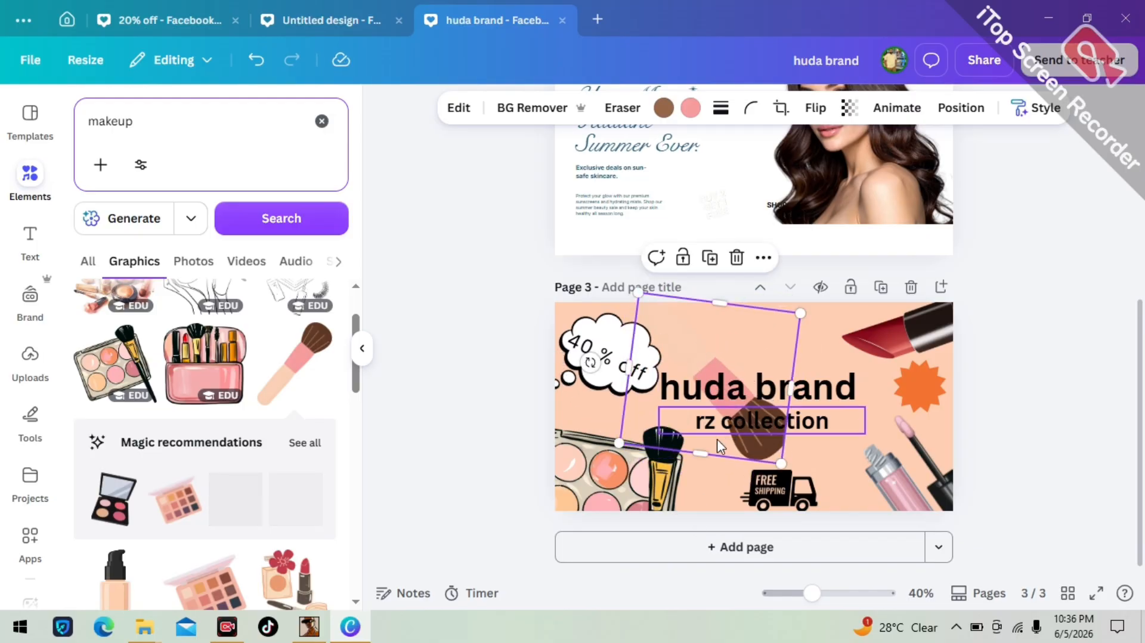
pyautogui.moveTo(714, 442); pyautogui.dragTo(663, 345)
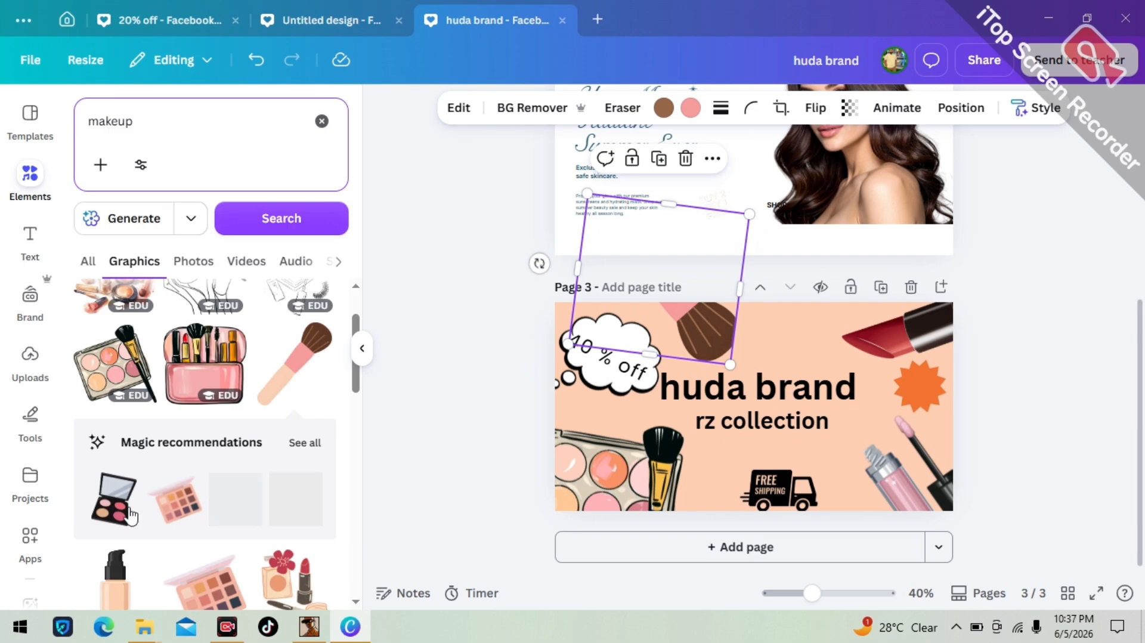
# Add the recommended black mirrored makeup compact to page 3, placing it tilted above the title between the brush and the lipstick
pyautogui.click(109, 503)
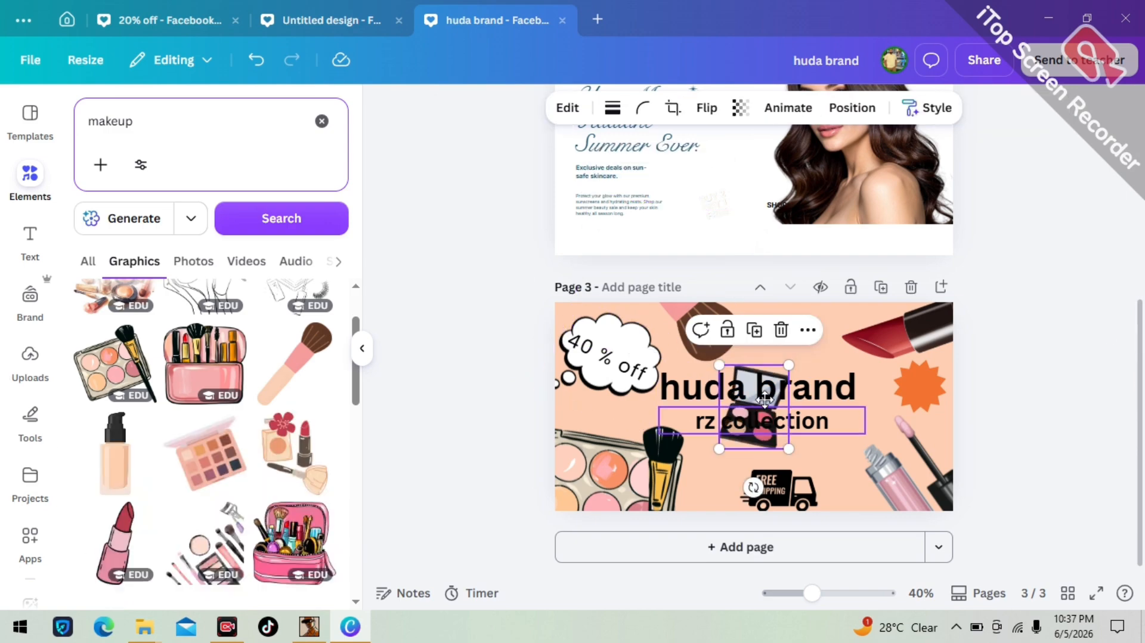
pyautogui.moveTo(754, 419); pyautogui.dragTo(797, 353)
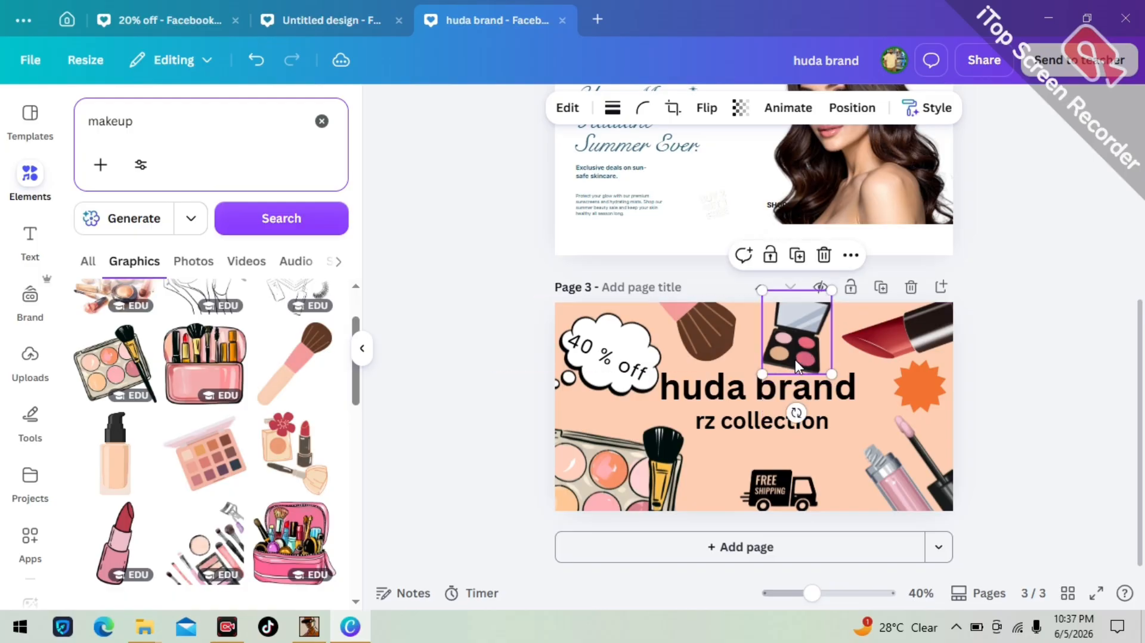
pyautogui.moveTo(797, 412); pyautogui.dragTo(714, 401)
pyautogui.click(1049, 381)
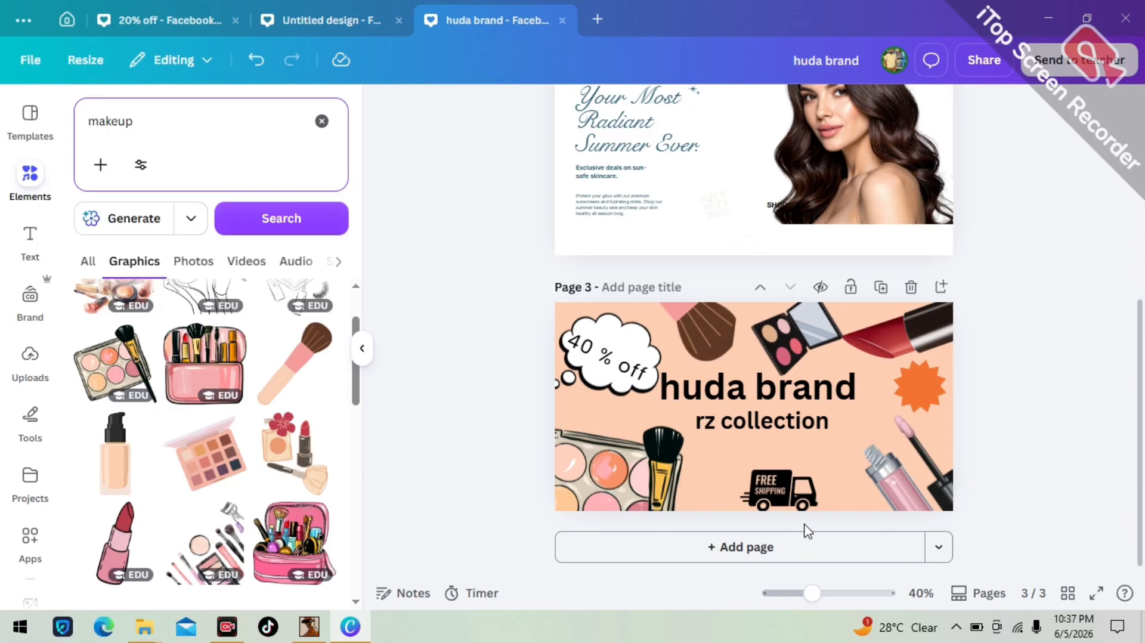
# Review the layouts of all three pages, from the hair salon page to the huda brand makeup page
pyautogui.scroll(2, 1041, 355)
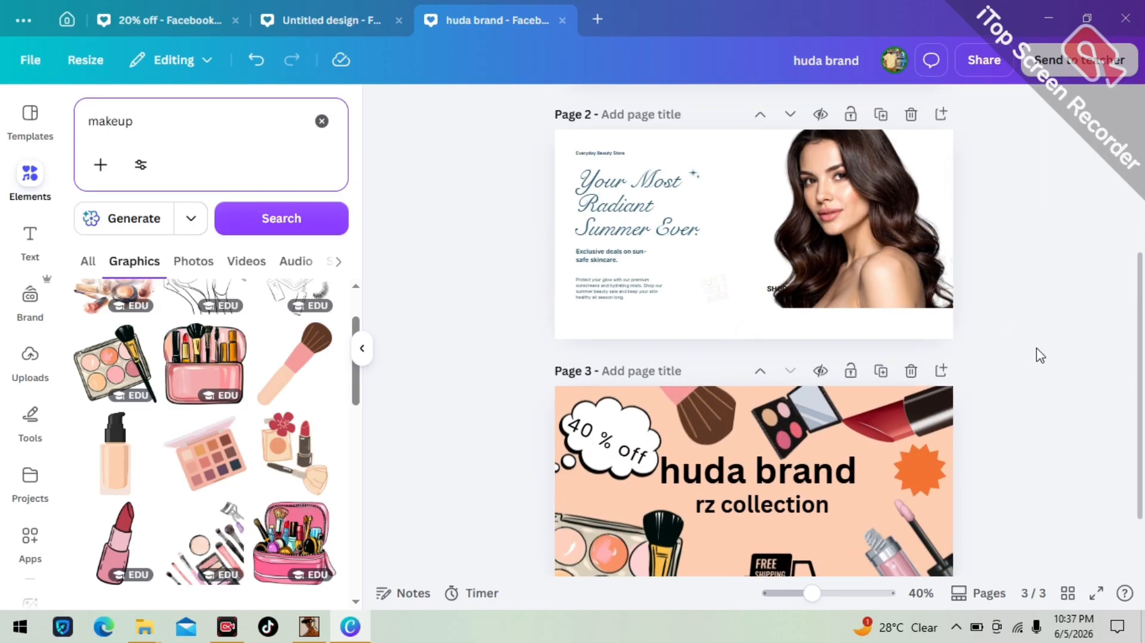
pyautogui.scroll(4, 1041, 376)
pyautogui.scroll(-5, 1041, 376)
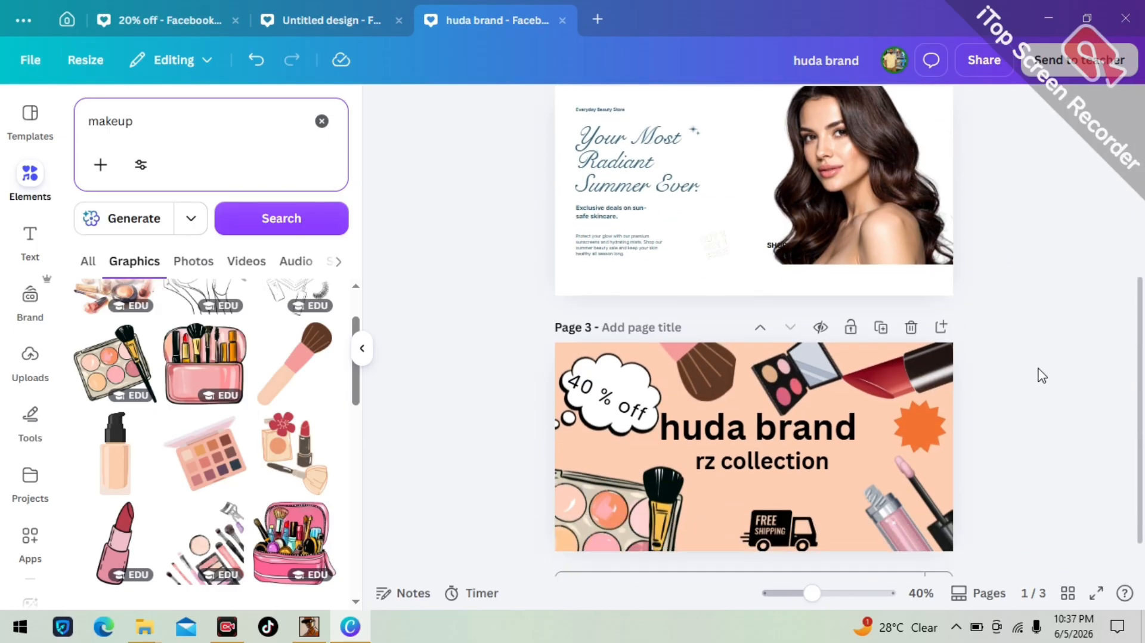
pyautogui.scroll(2, 1041, 376)
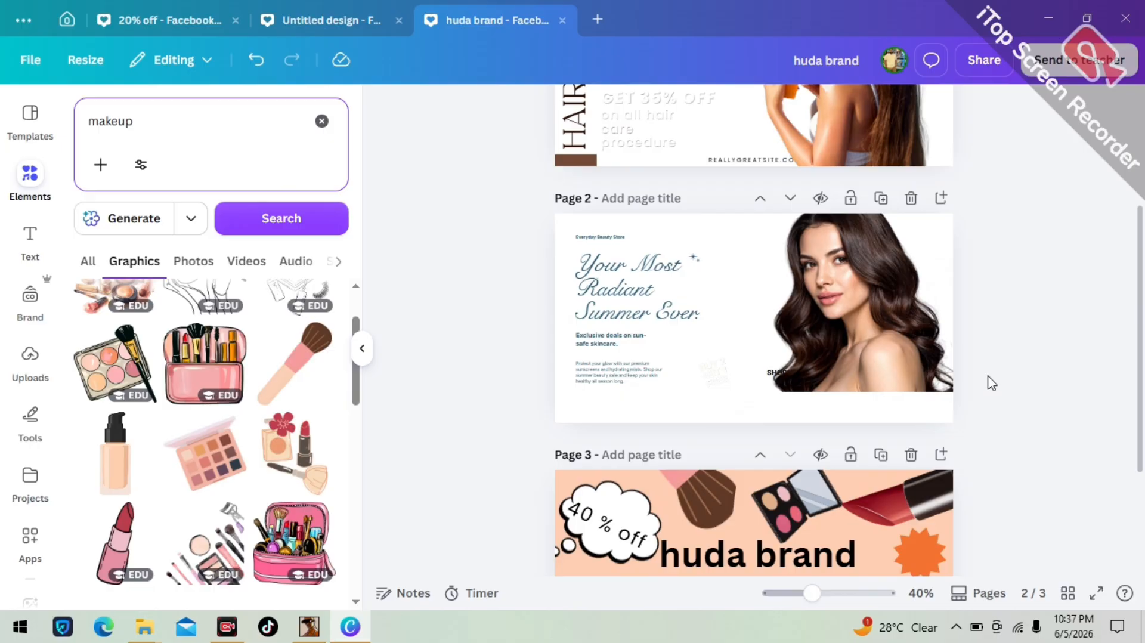
pyautogui.scroll(3, 992, 383)
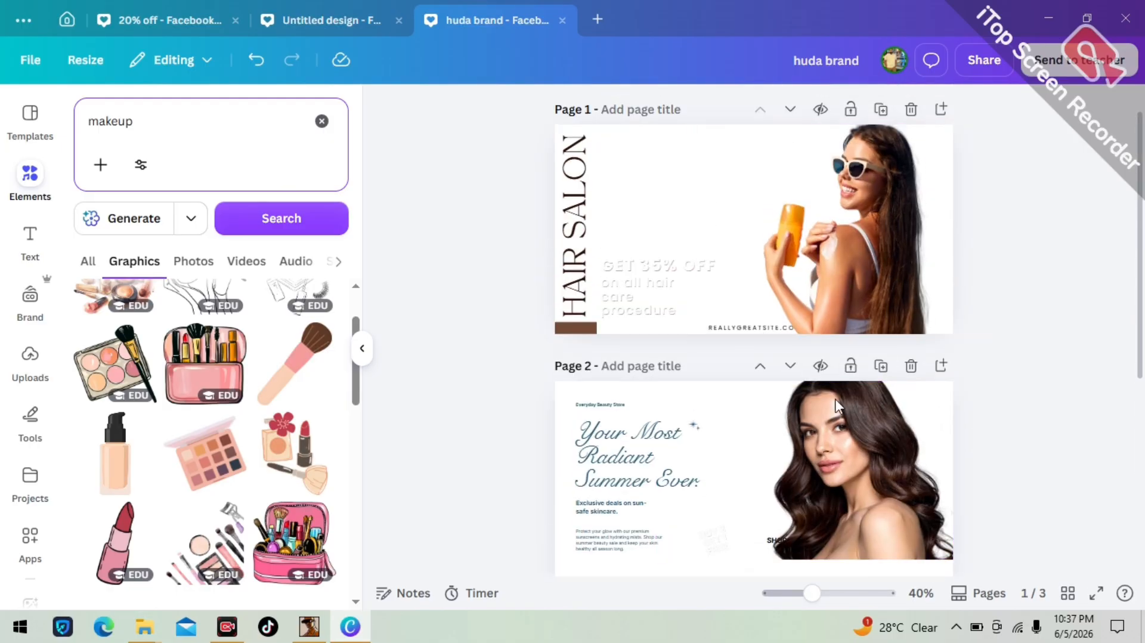
pyautogui.scroll(1, 434, 425)
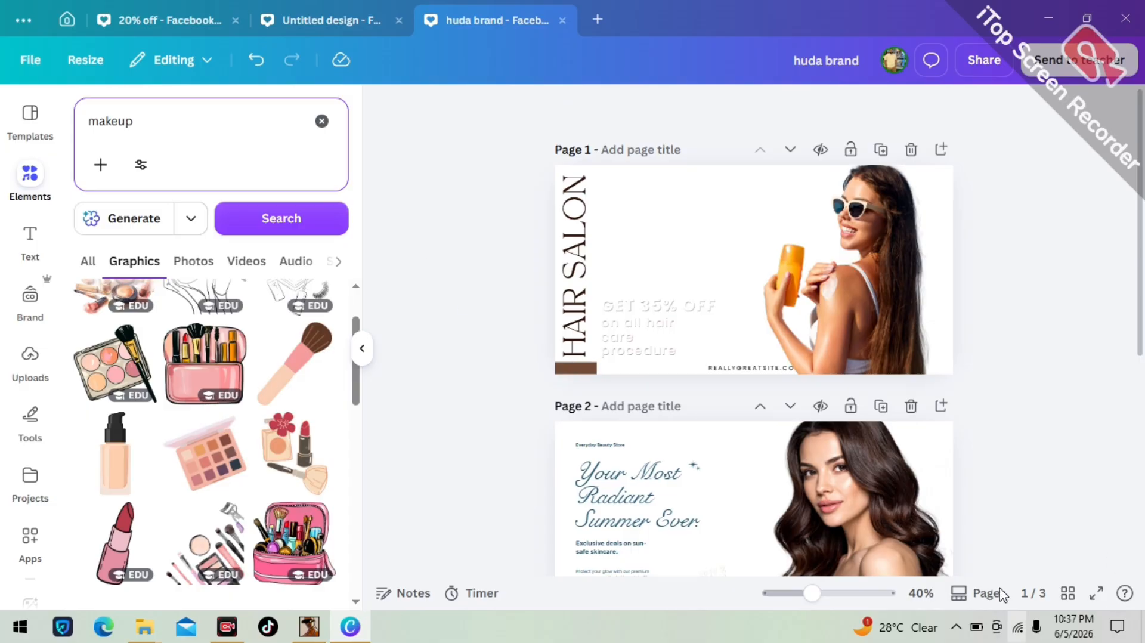
pyautogui.scroll(-4, 1047, 426)
pyautogui.scroll(2, 862, 383)
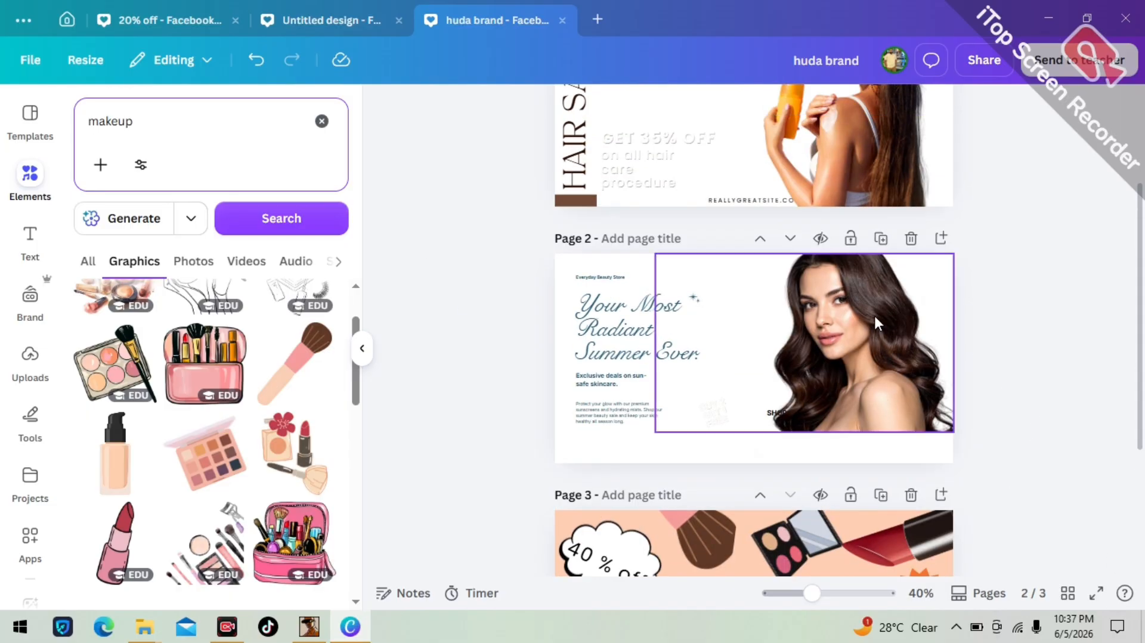
pyautogui.scroll(4, 890, 344)
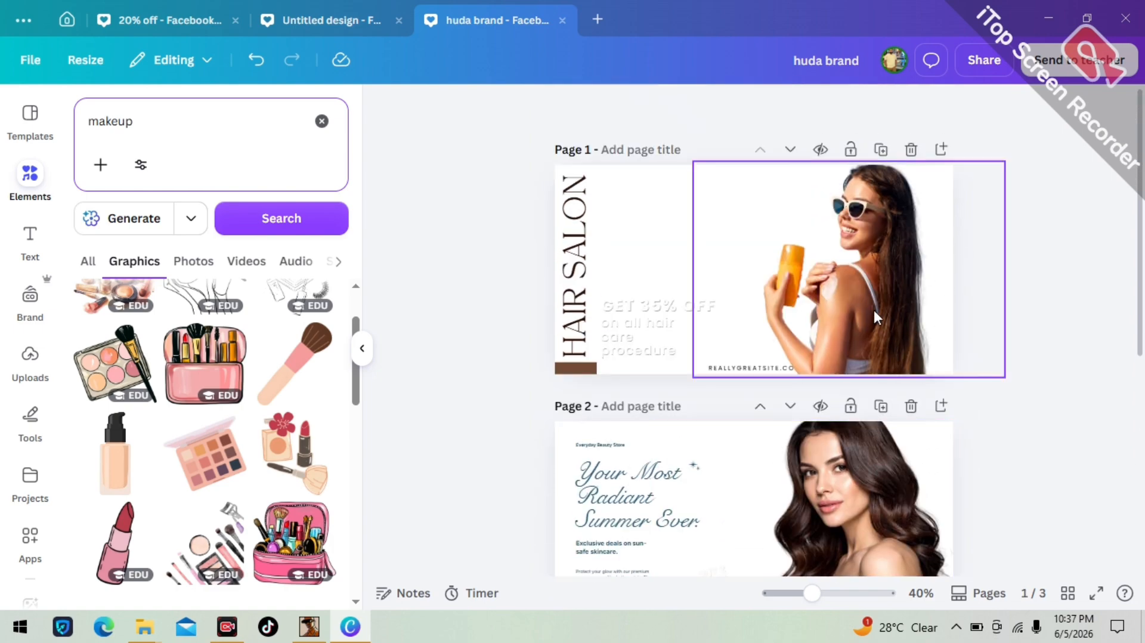
pyautogui.scroll(-2, 1065, 382)
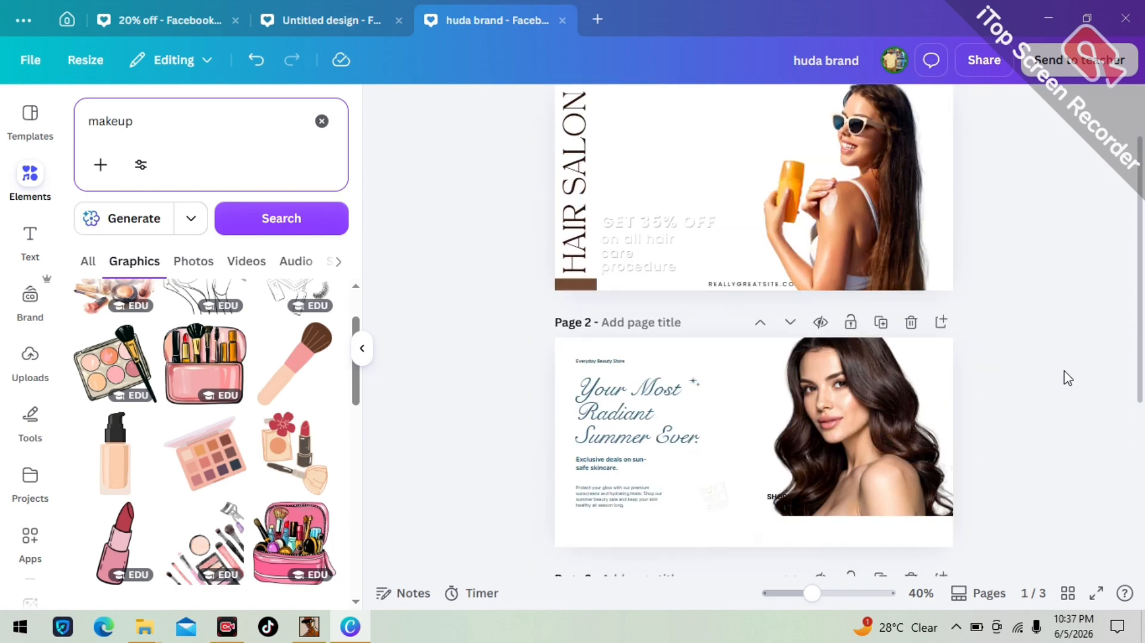
pyautogui.scroll(-7, 1086, 466)
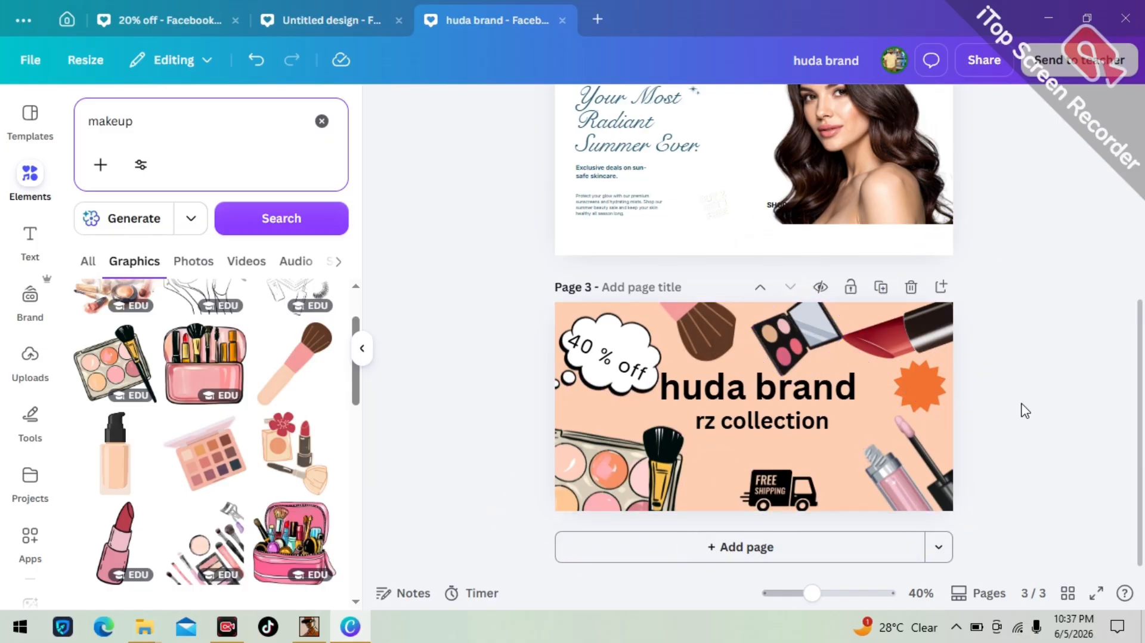
pyautogui.scroll(7, 1136, 358)
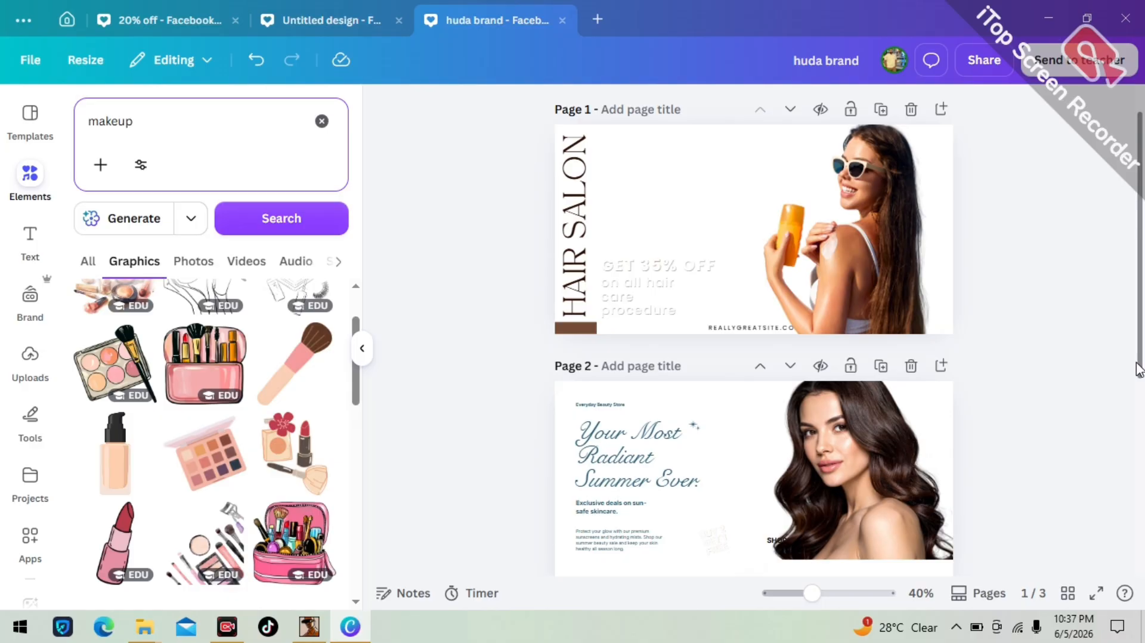
pyautogui.scroll(-5, 1136, 370)
pyautogui.scroll(-1, 1137, 367)
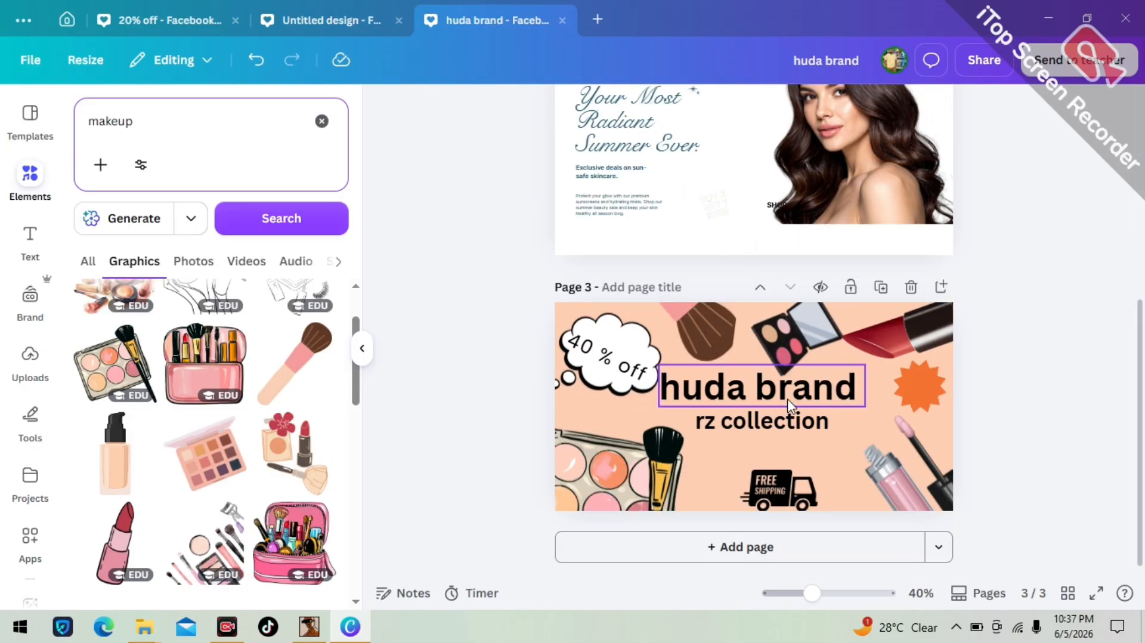